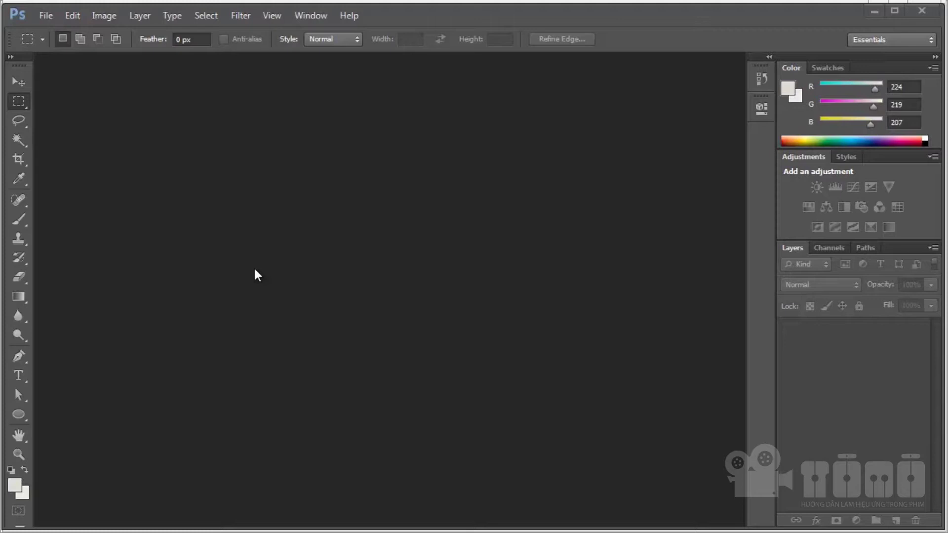
Set up a new document using the Film & Video preset at HDTV 1080p/29.97 (1920×1080)
click(46, 15)
click(54, 32)
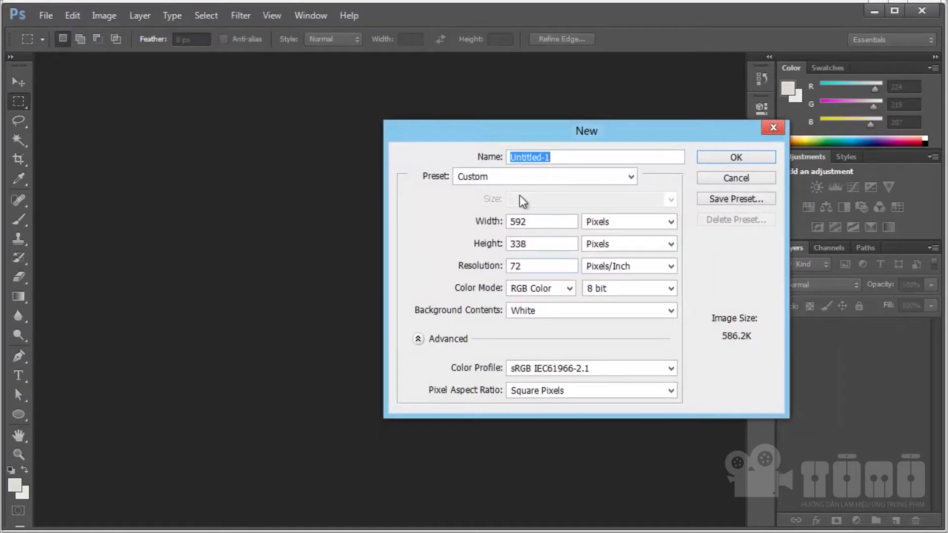
click(518, 177)
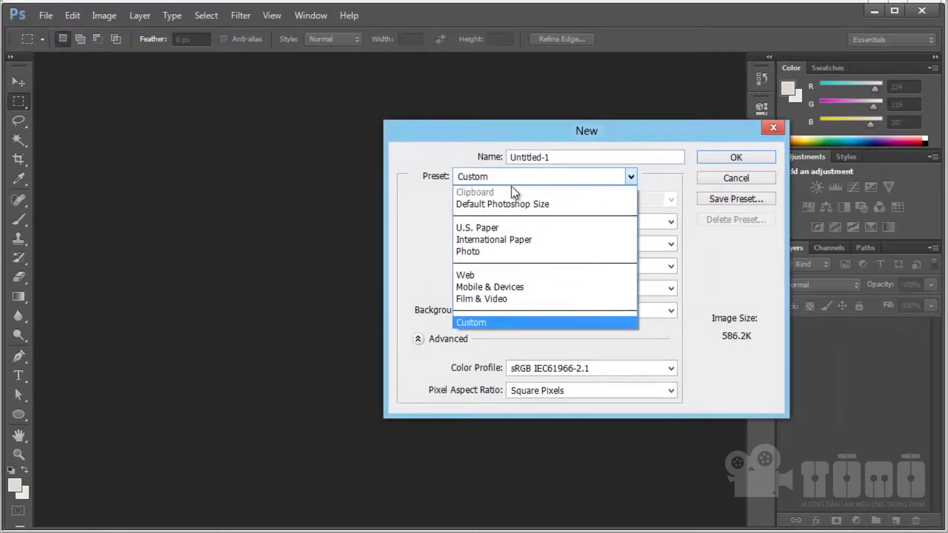
click(498, 299)
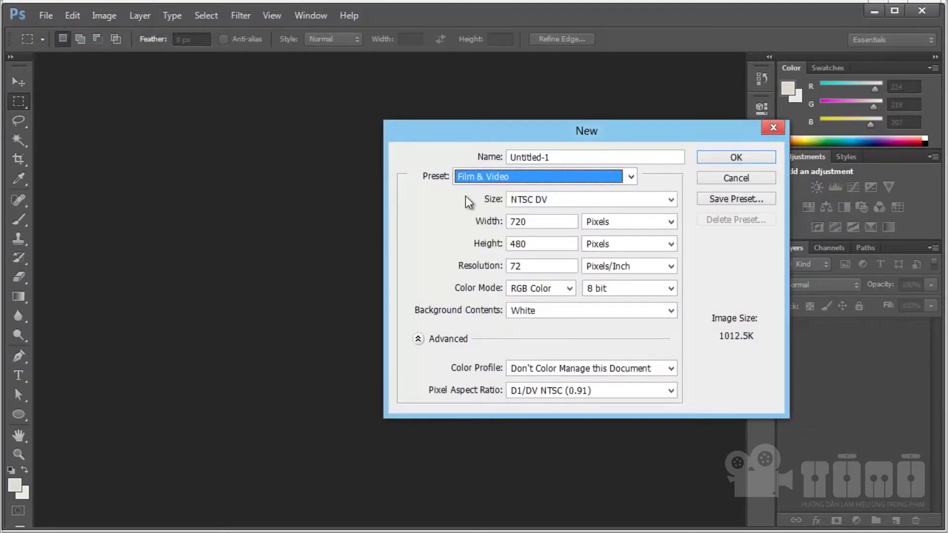
click(541, 200)
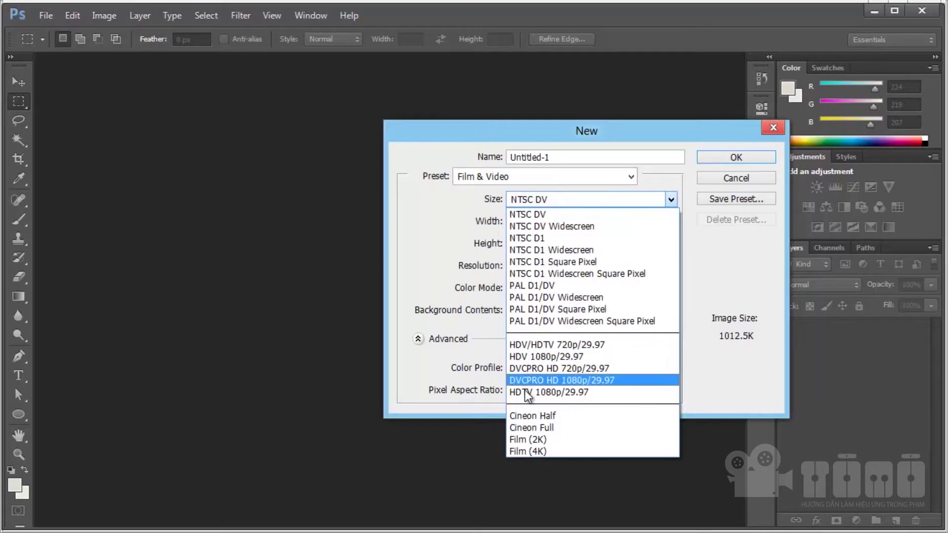
click(557, 392)
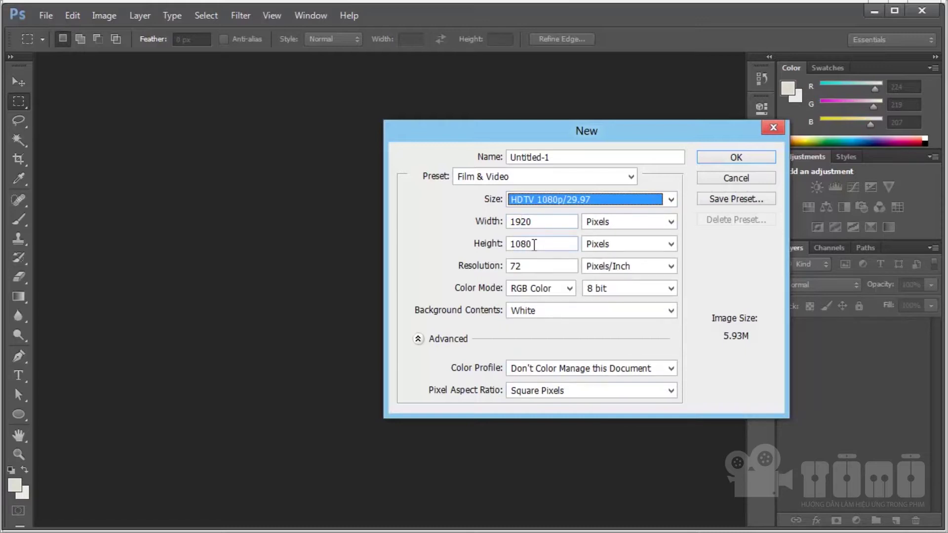
Confirm the 1920×1080 document and clear the stray selection on the canvas
click(722, 158)
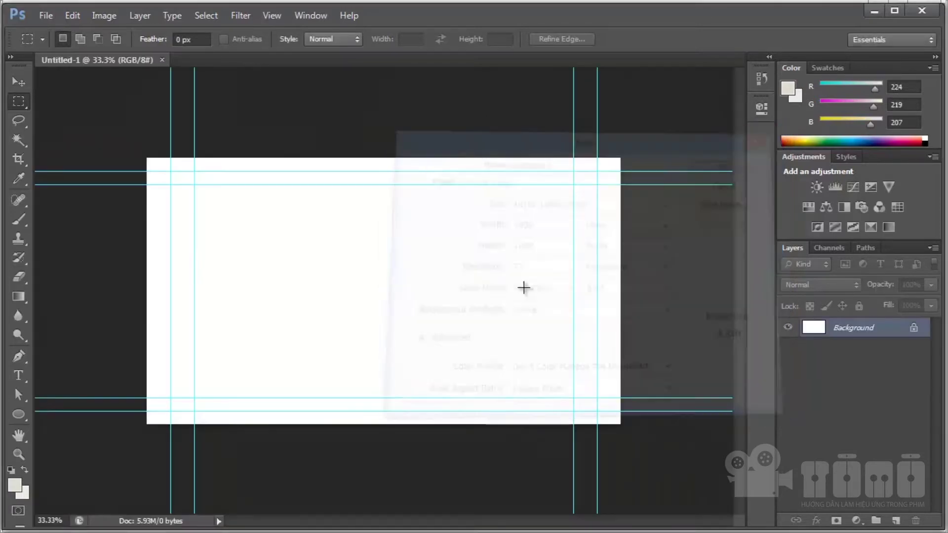
drag(141, 151, 667, 434)
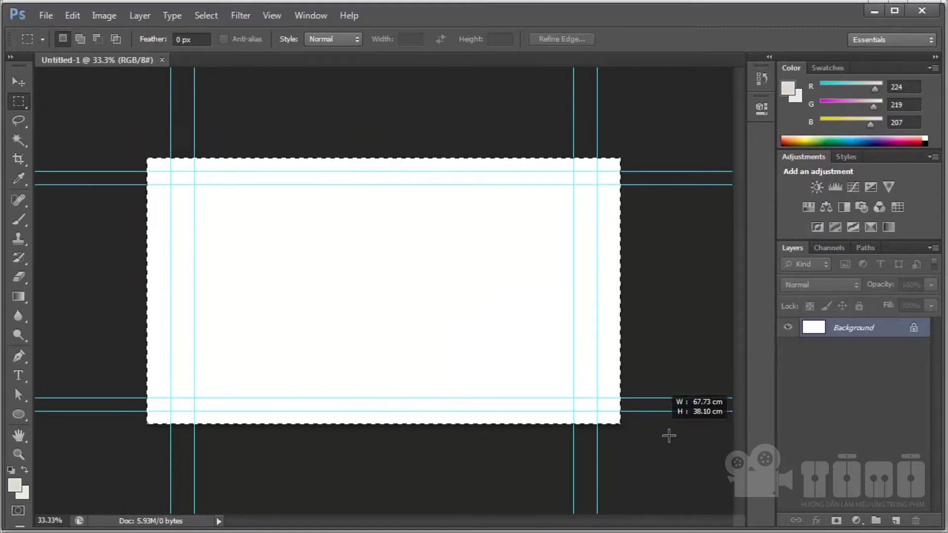
click(250, 190)
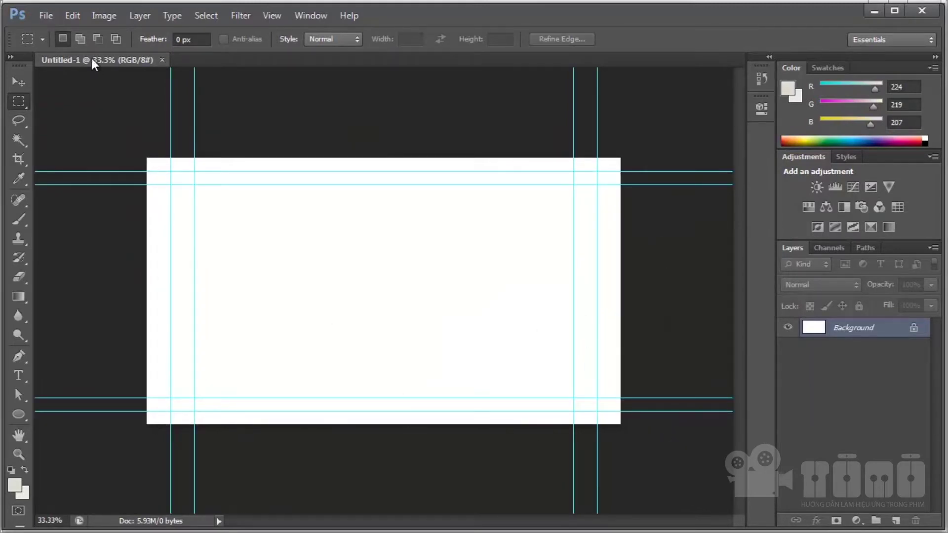
Place the 'backgound' gallery image and scale it up to cover the whole canvas
click(44, 15)
click(79, 257)
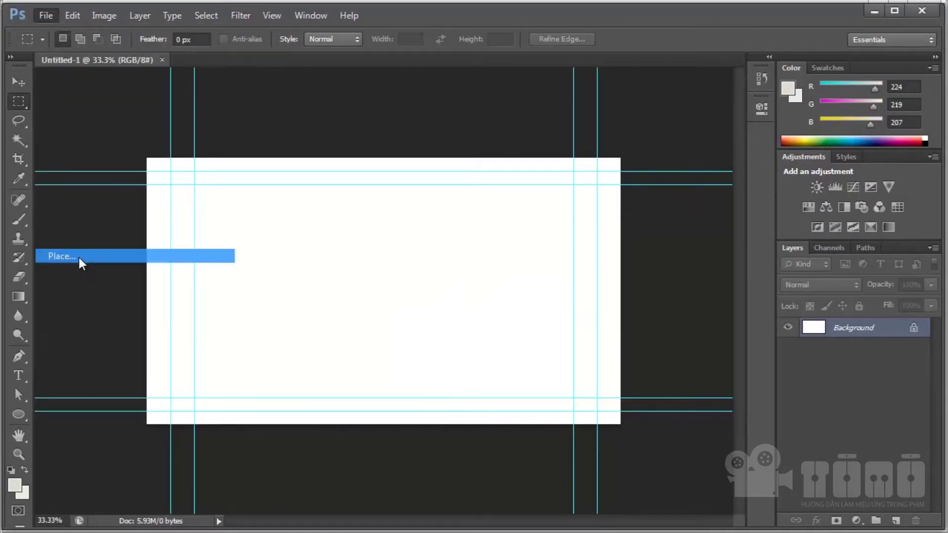
click(437, 148)
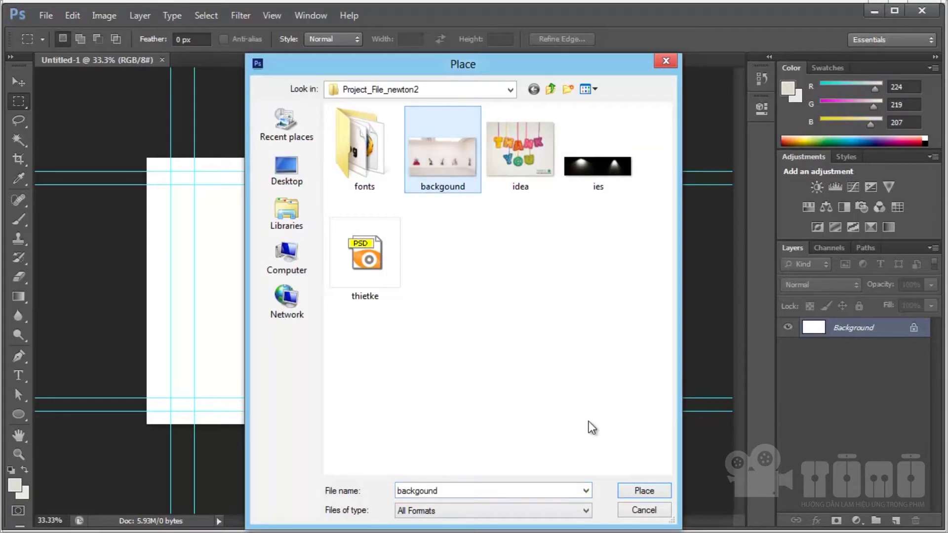
click(642, 491)
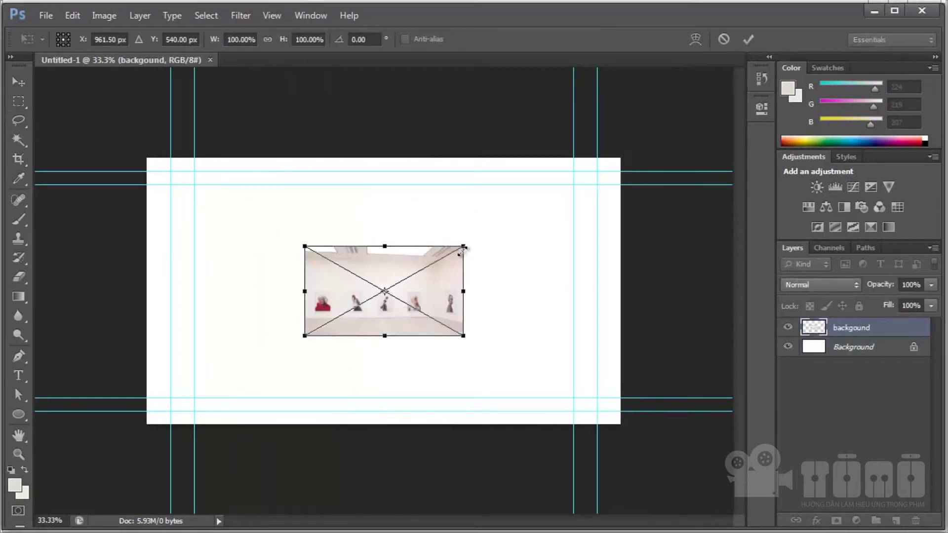
drag(463, 247, 625, 156)
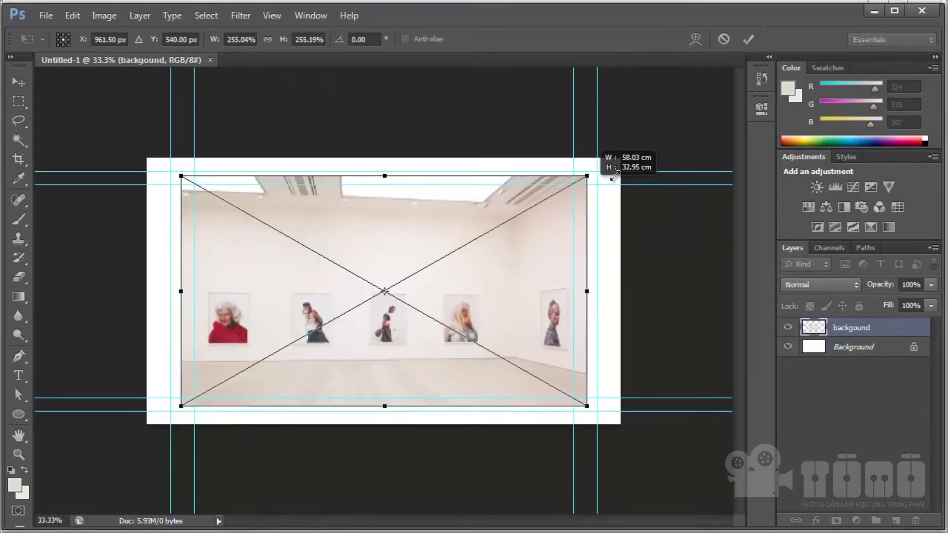
key(Return)
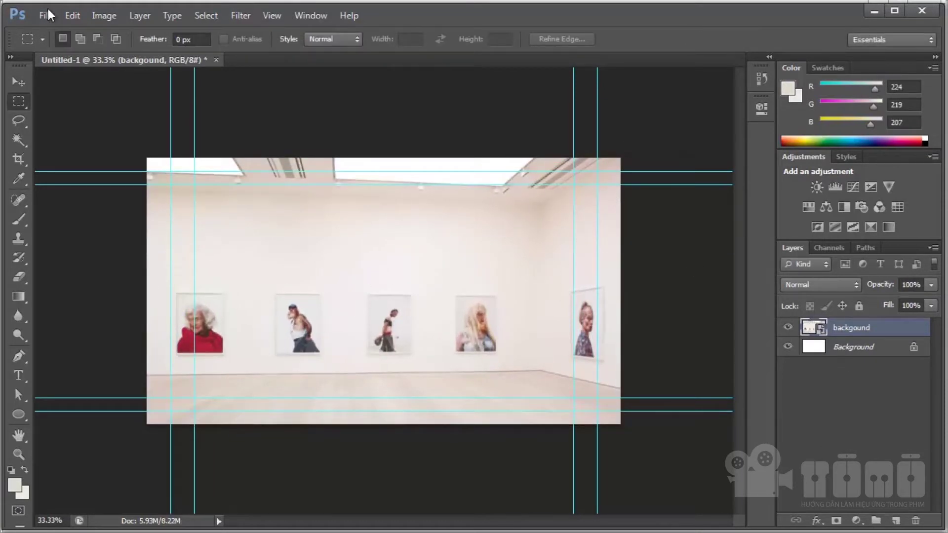
Flatten the backgound photo and white Background layers into one Background layer, then select all
click(201, 16)
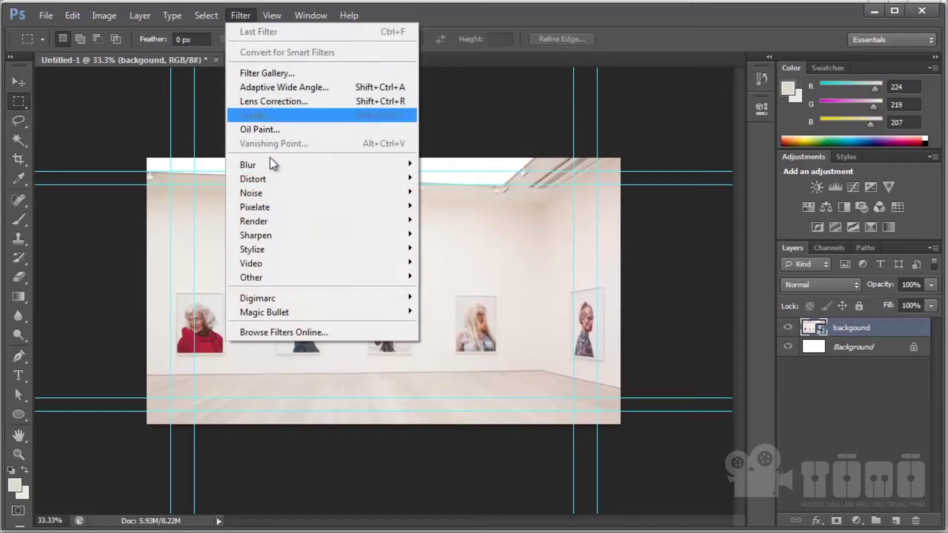
mouse_move(277, 165)
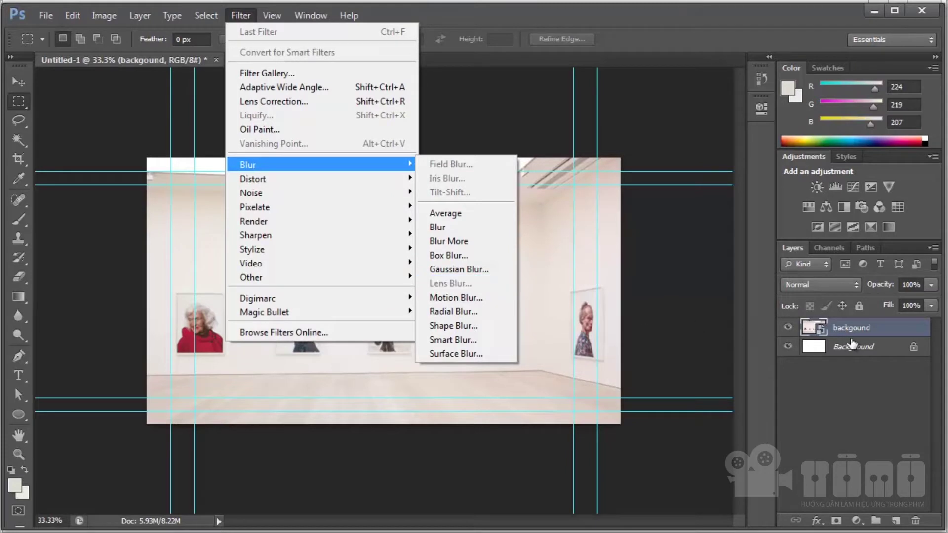
click(840, 345)
click(841, 330)
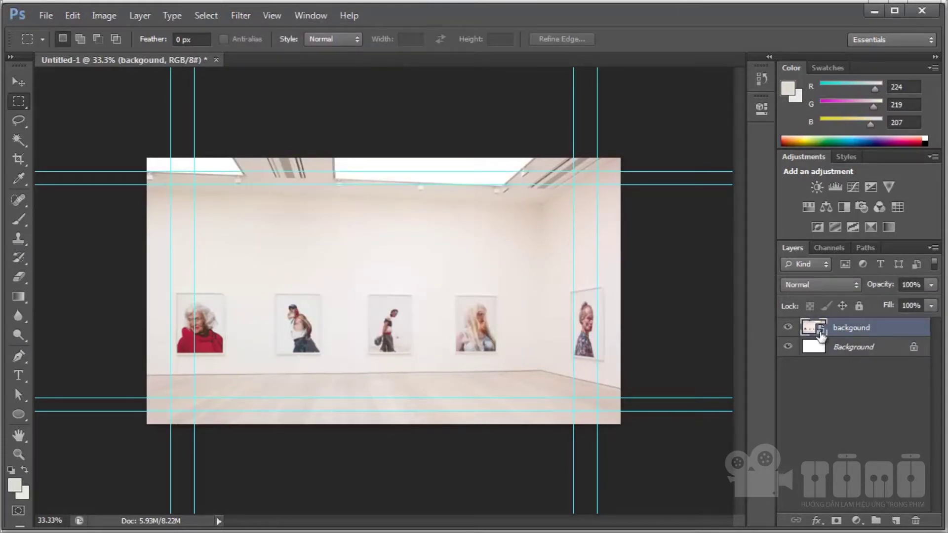
shift+click(847, 351)
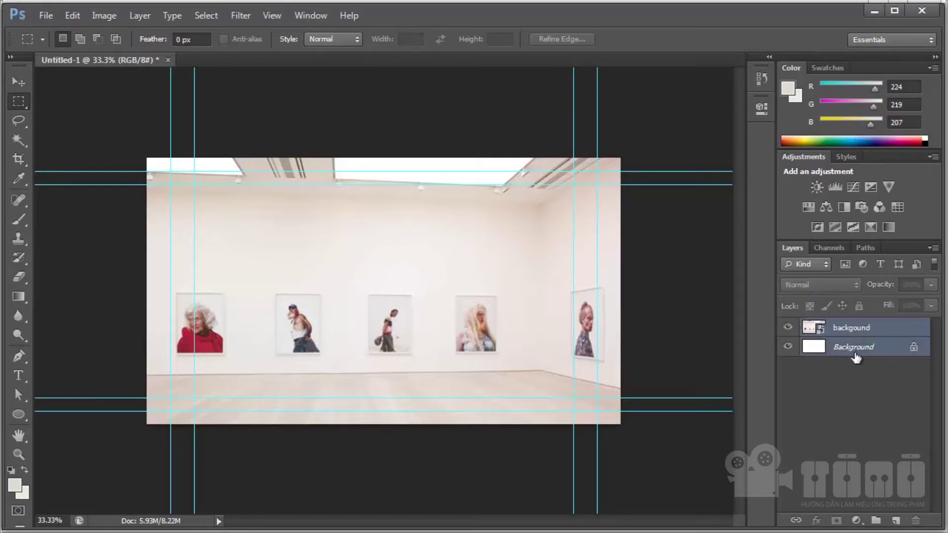
click(140, 15)
click(157, 487)
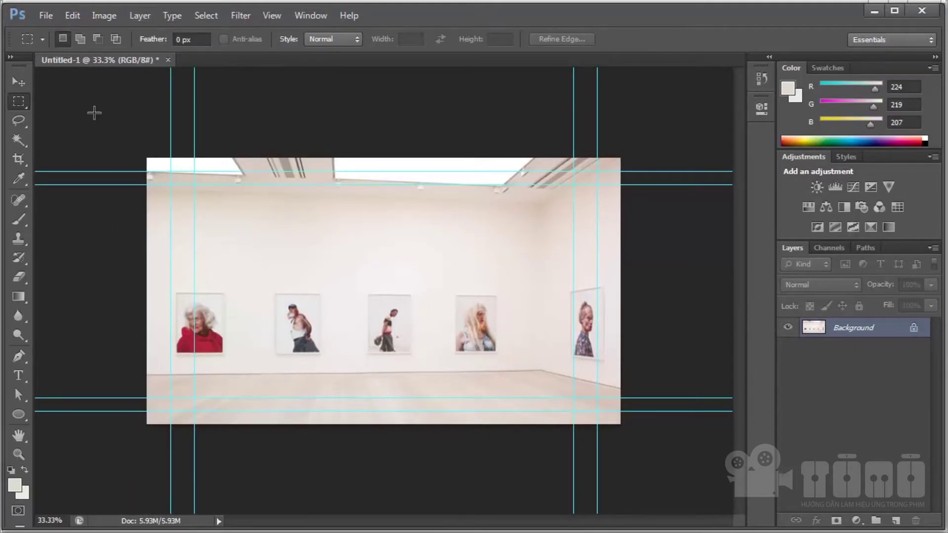
key(ctrl+a)
Apply a Lens Blur to the entire gallery photo, then deselect
click(241, 15)
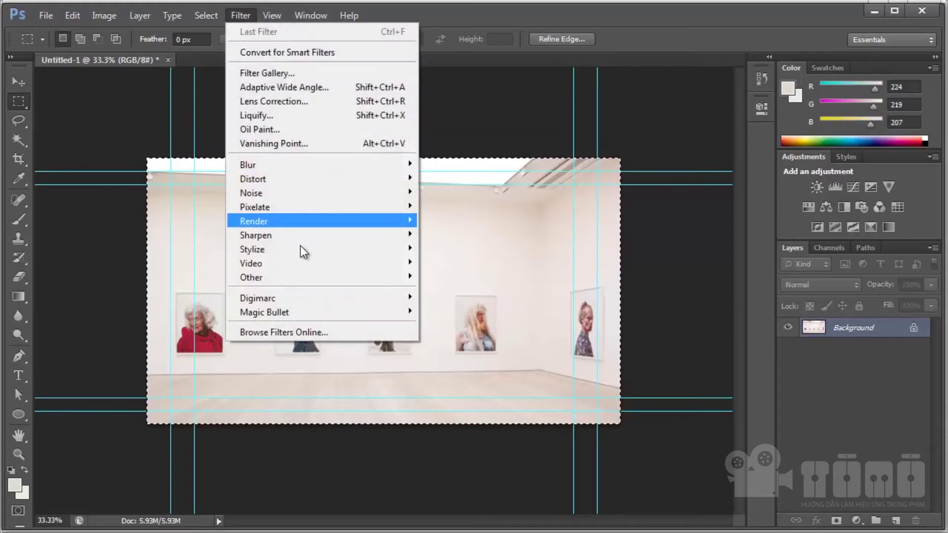
mouse_move(295, 167)
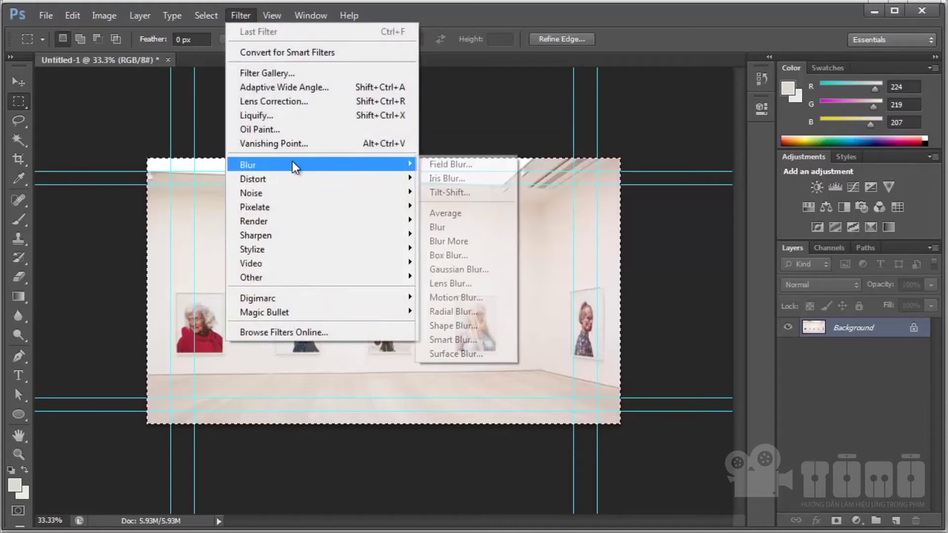
click(459, 285)
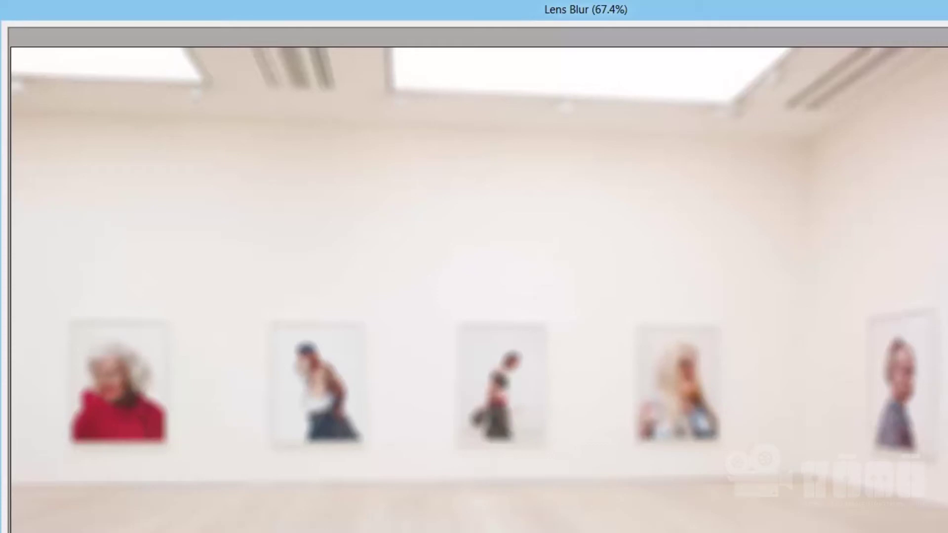
key(Return)
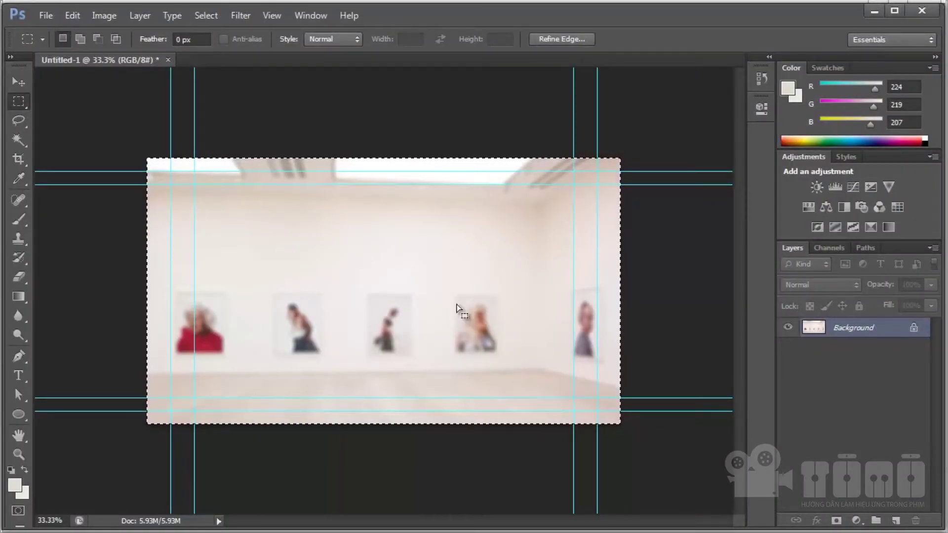
key(ctrl+d)
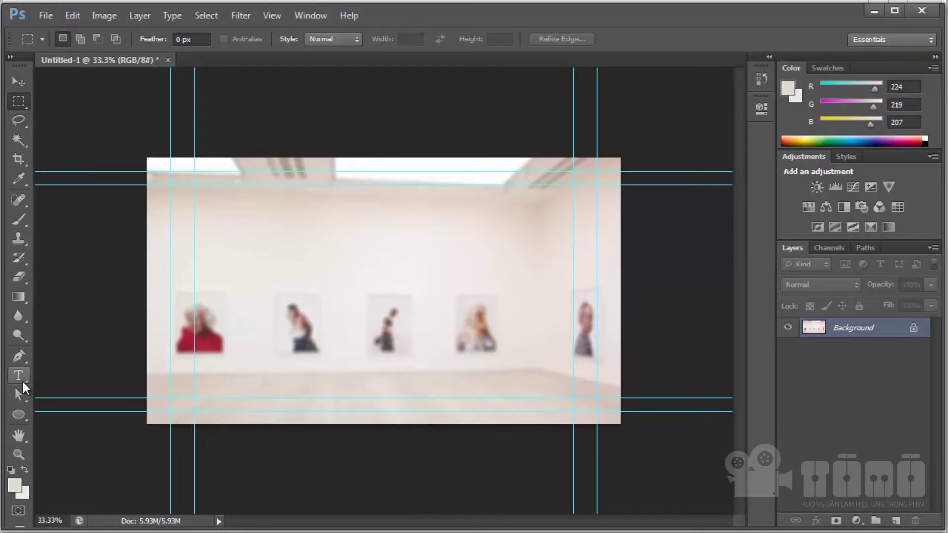
Add the 'Y.' text layer on the canvas and scale it up to about 125%
click(19, 376)
click(250, 232)
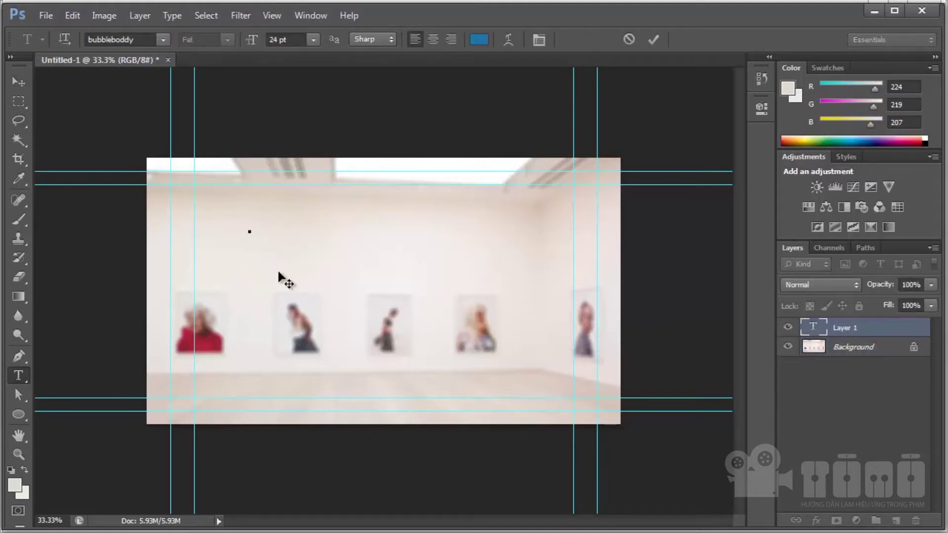
text(a)
click(279, 273)
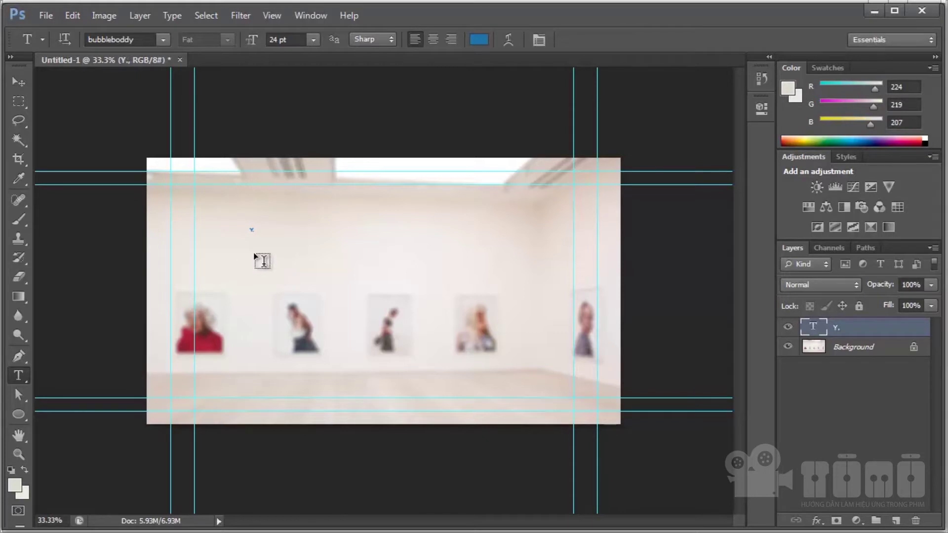
key(v)
key(ctrl+t)
mouse_move(264, 246)
mouse_down()
mouse_move(311, 265)
mouse_move(302, 255)
mouse_up()
key(Return)
Delete the stray period so the text layer reads just Y
key(t)
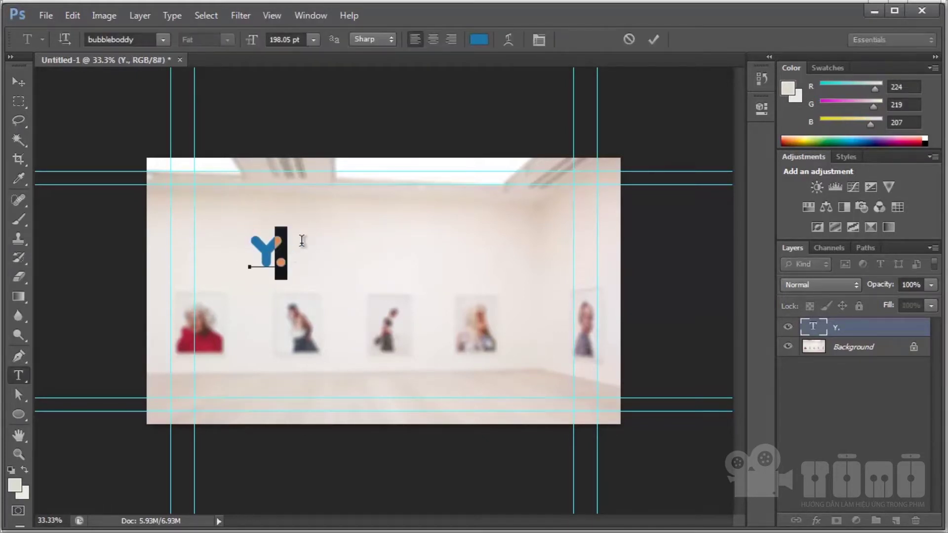
key(BackSpace)
click(303, 247)
key(v)
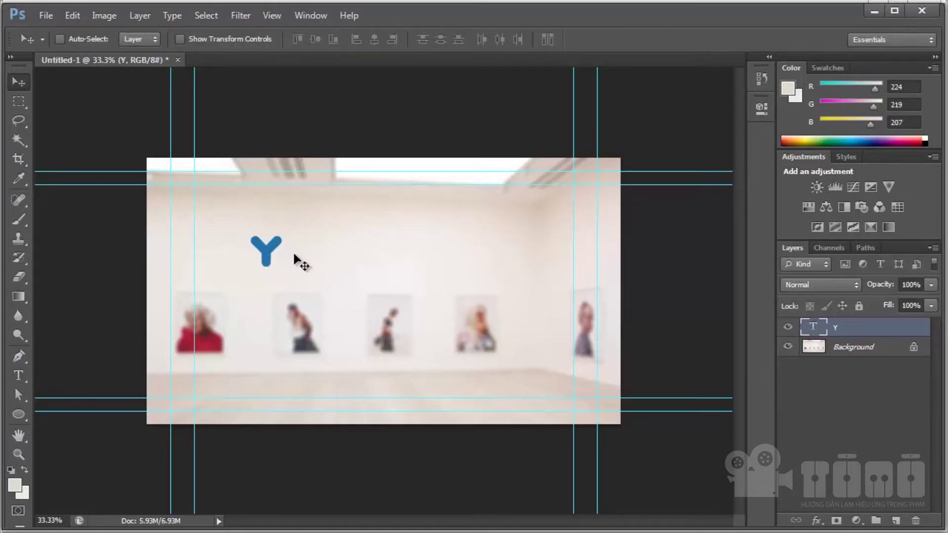
key(t)
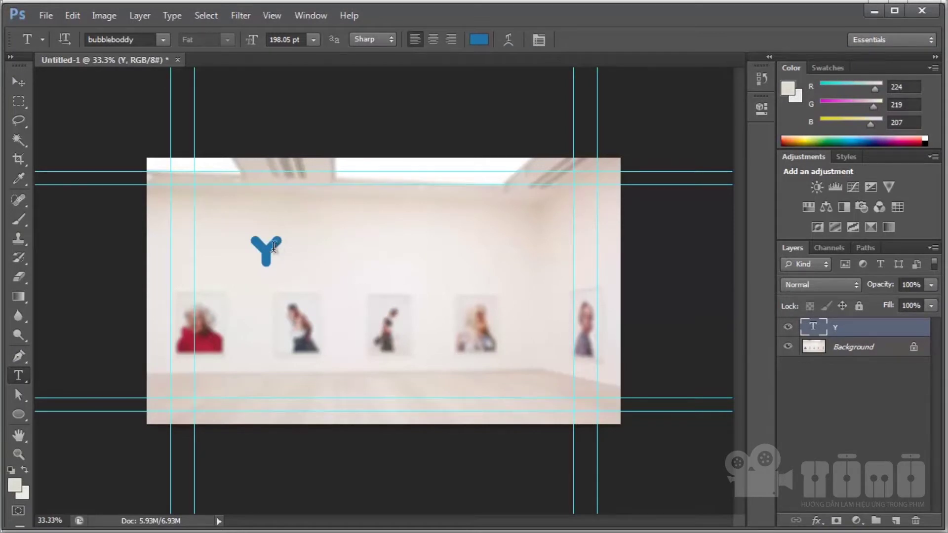
Enlarge the Y to about 169%, move it up-left and copy it rightward
key(v)
key(ctrl+t)
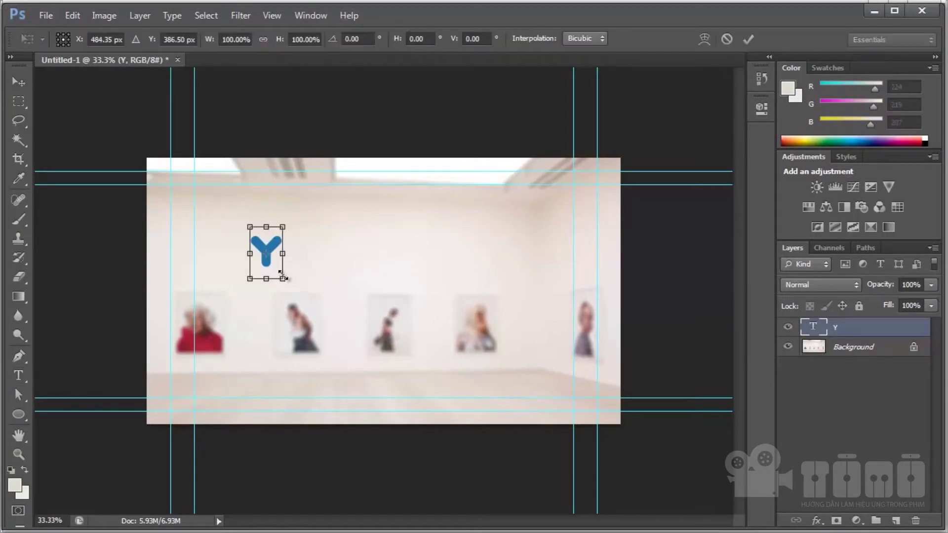
drag(282, 278, 305, 315)
key(Return)
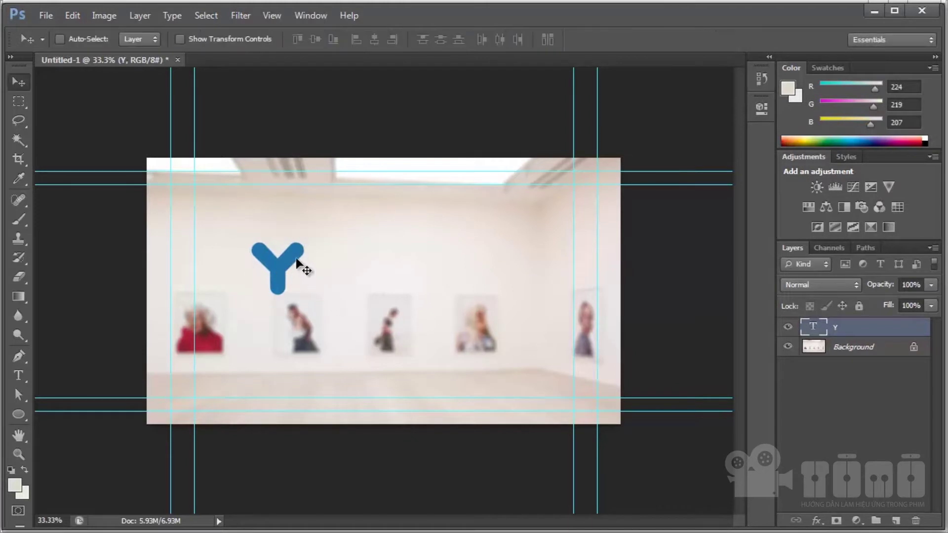
mouse_move(303, 264)
mouse_down()
mouse_move(241, 226)
mouse_move(295, 241)
mouse_move(303, 231)
mouse_up()
Retype the copied Y as the letter Ê
key(t)
double_click(280, 220)
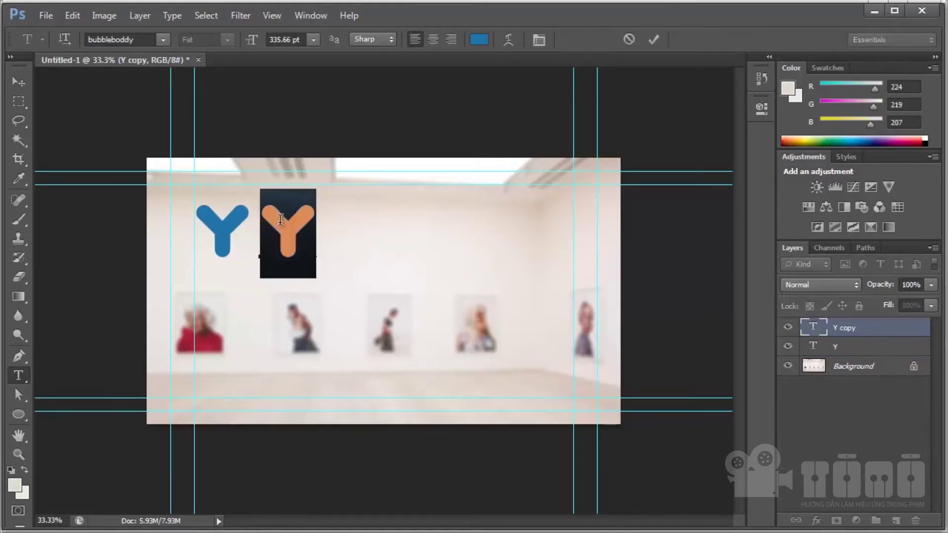
text(E)
key(ctrl+Return)
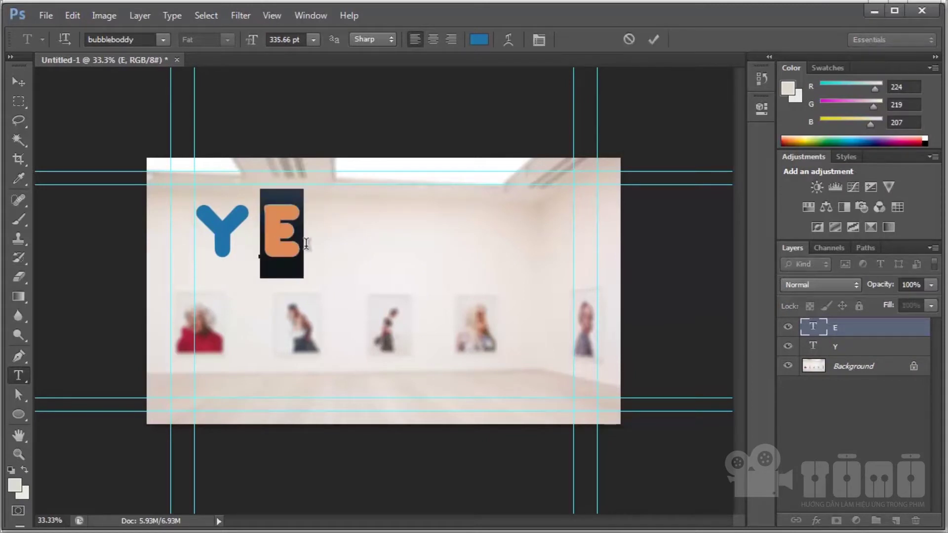
text(EE)
key(ctrl+Return)
key(v)
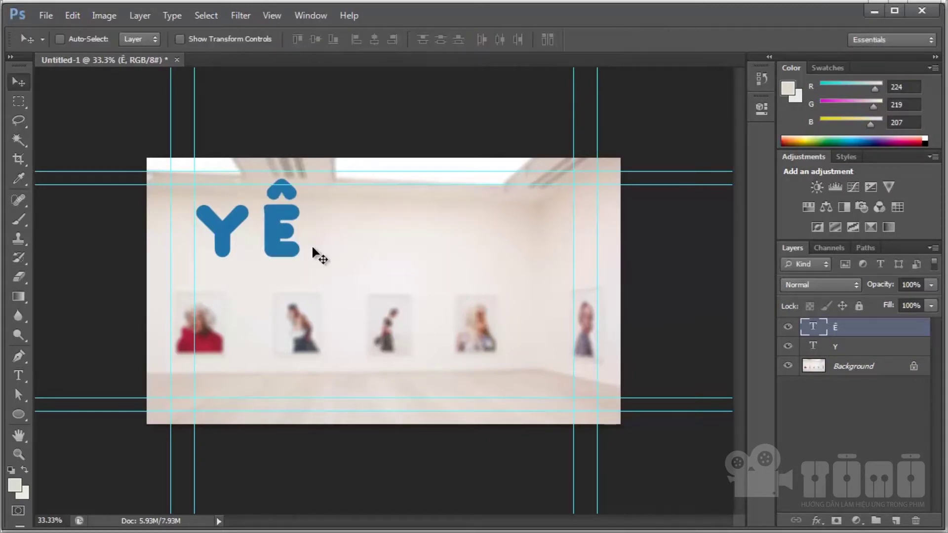
Copy the Ê to its right and change the copy to U
drag(312, 247, 371, 249)
key(t)
double_click(336, 232)
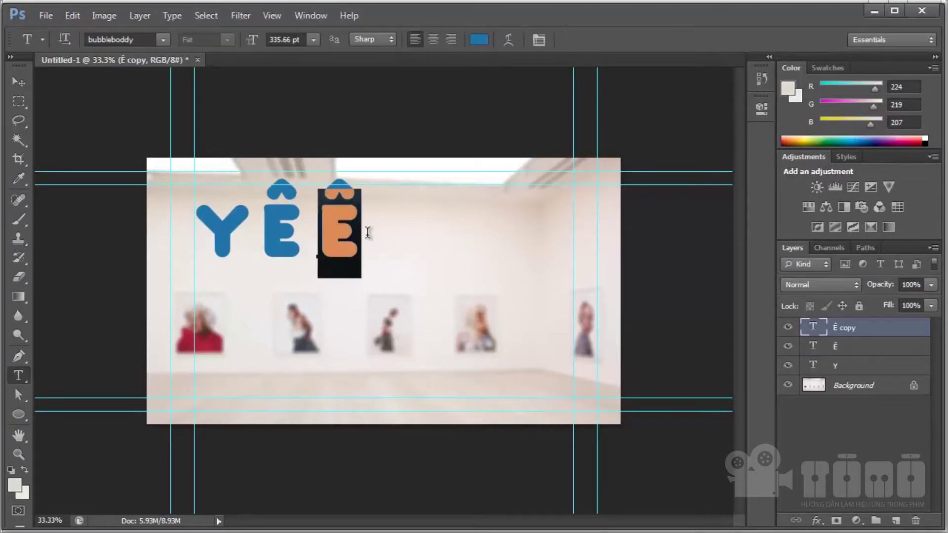
key(BackSpace)
text(U)
key(ctrl+Return)
key(v)
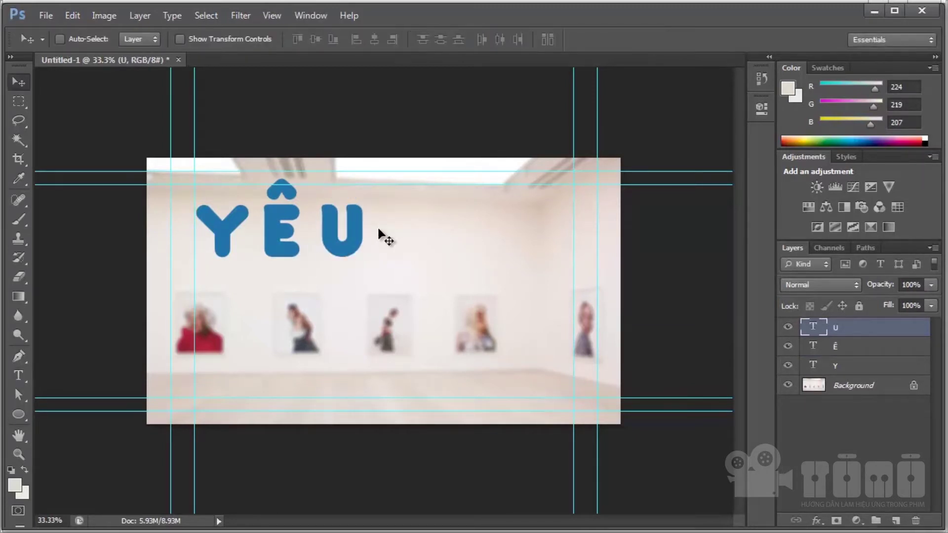
Copy the U down to start the second line and change it to T
shift+click(838, 366)
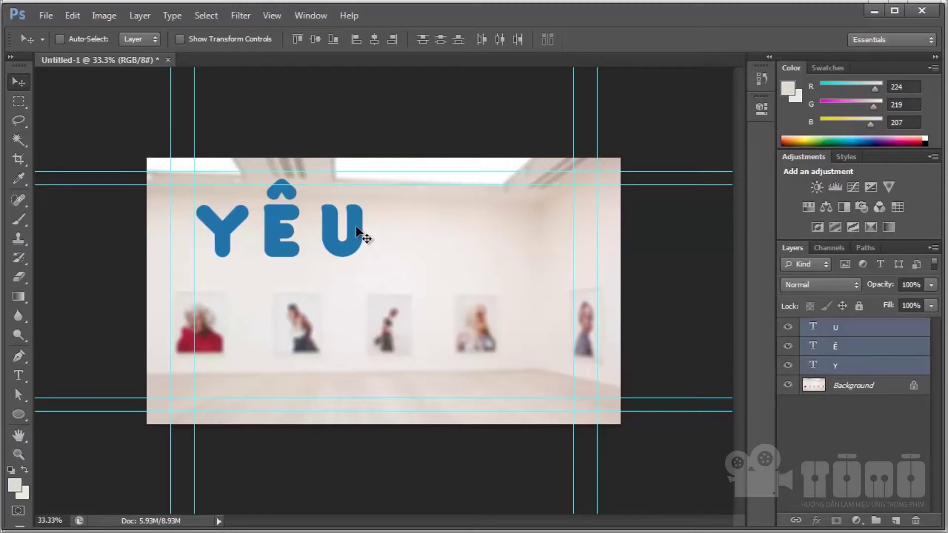
click(899, 325)
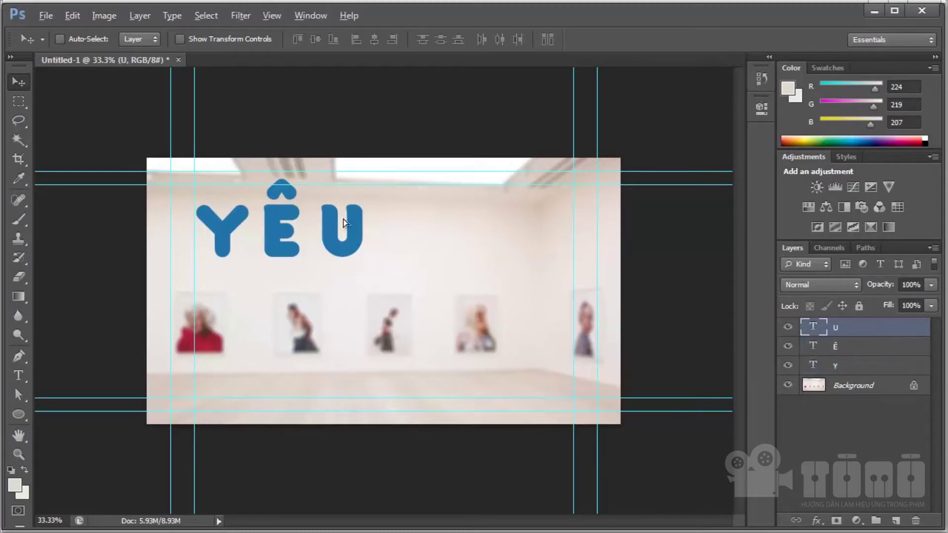
drag(342, 222, 337, 304)
key(t)
double_click(361, 305)
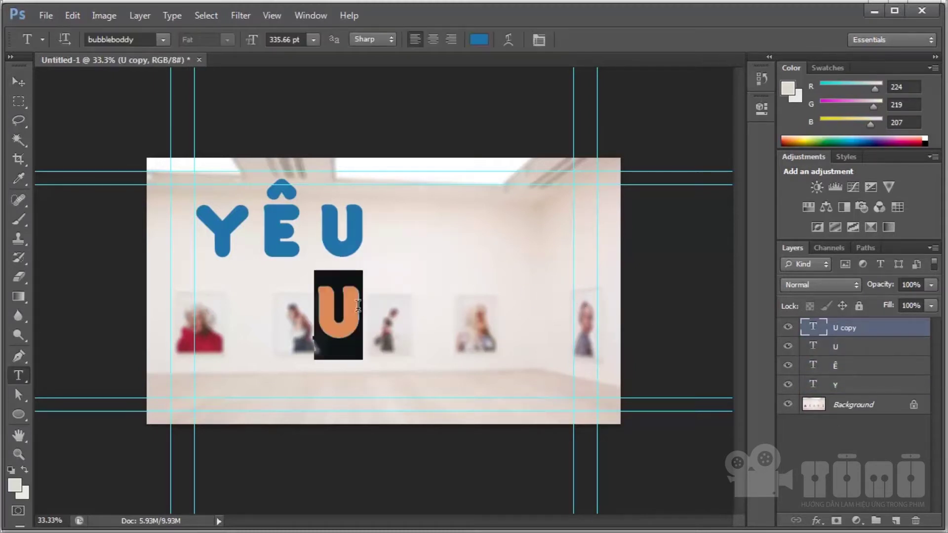
text(T)
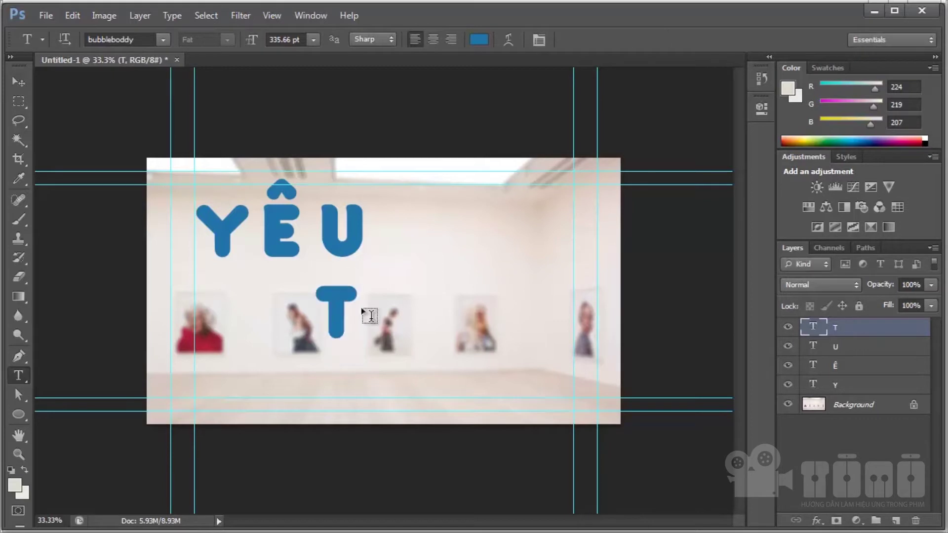
key(ctrl+Return)
Copy the T to its right and change the copy to H
key(v)
drag(355, 307, 447, 302)
key(t)
double_click(365, 302)
text(H)
key(ctrl+Return)
key(v)
Turn the next copy into u and make the H lowercase h
key(t)
double_click(467, 291)
text(u)
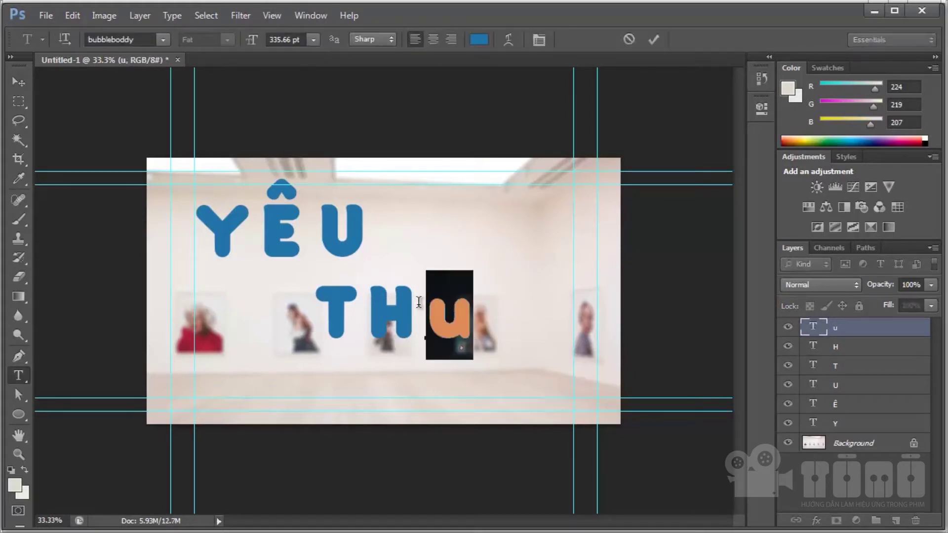
double_click(390, 311)
text(h)
key(ctrl+Return)
click(282, 218)
Make the first-line Ê and U lowercase ê and u
double_click(283, 218)
text(ê)
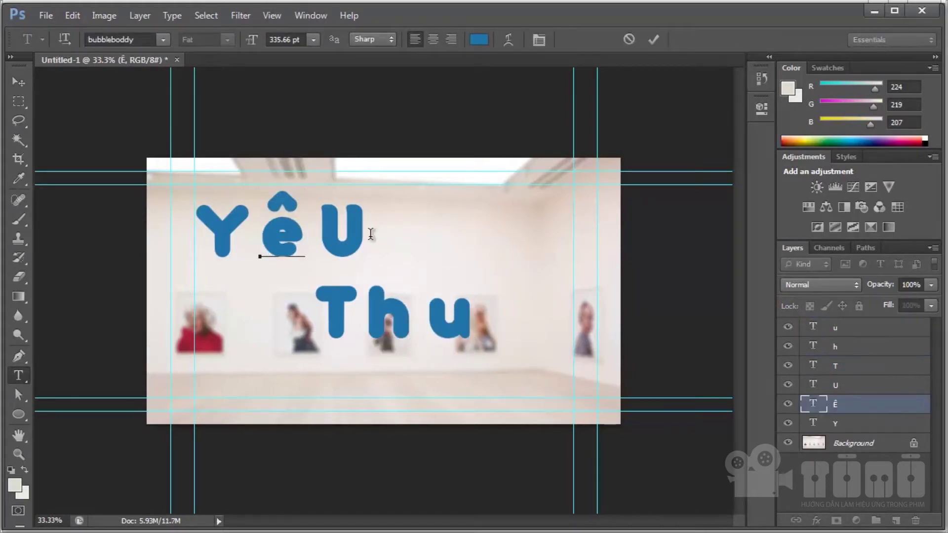
key(ctrl+Return)
double_click(325, 227)
text(u)
key(ctrl+Return)
Copy the u rightward and turn the copies into o and n
key(v)
ctrl+alt+drag(466, 322, 611, 321)
key(t)
double_click(495, 316)
text(o)
key(ctrl+Return)
key(v)
double_click(535, 319)
text(n)
key(ctrl+Return)
Copy the n to the right and change it to g, completing Thuong
key(v)
double_click(611, 321)
text(h)
key(BackSpace)
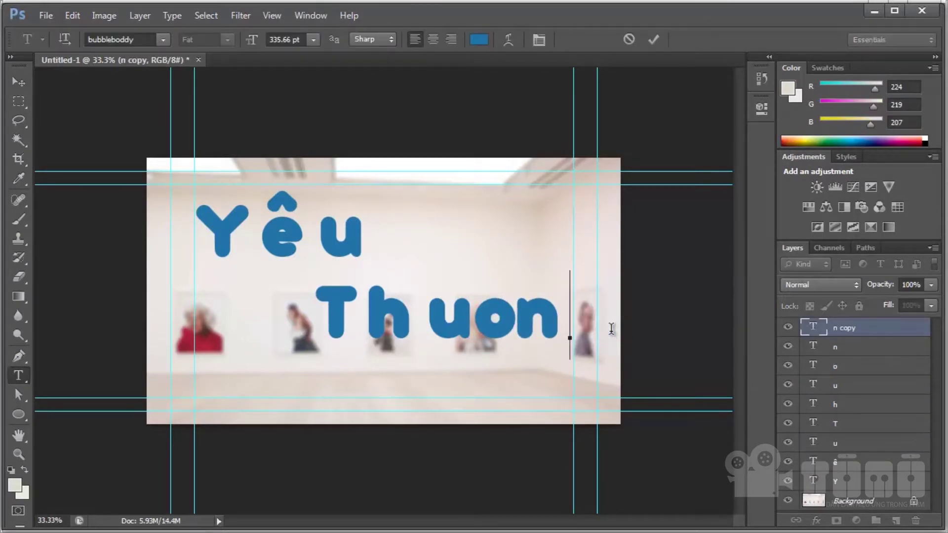
text(g)
key(ctrl+Return)
key(v)
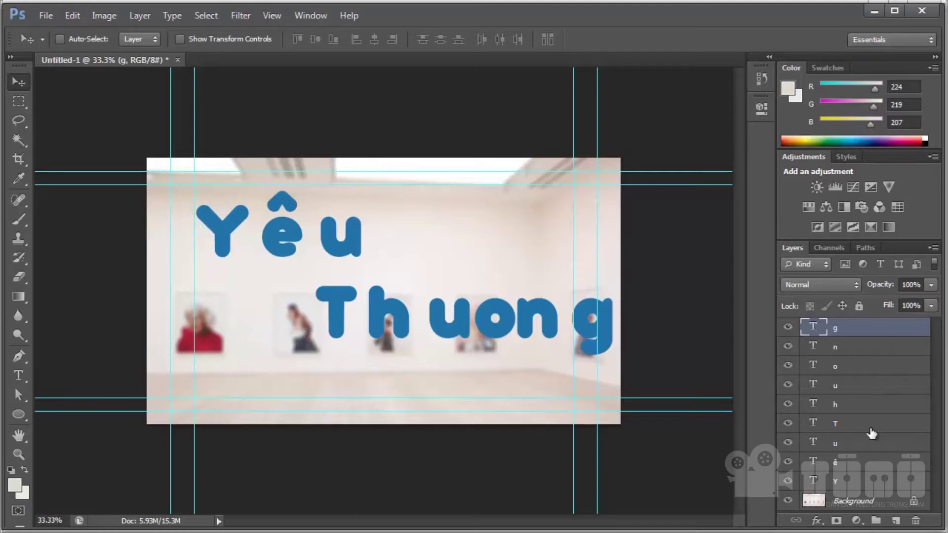
Select the six Thuong letter layers and shift them about 107 px left
shift+click(853, 425)
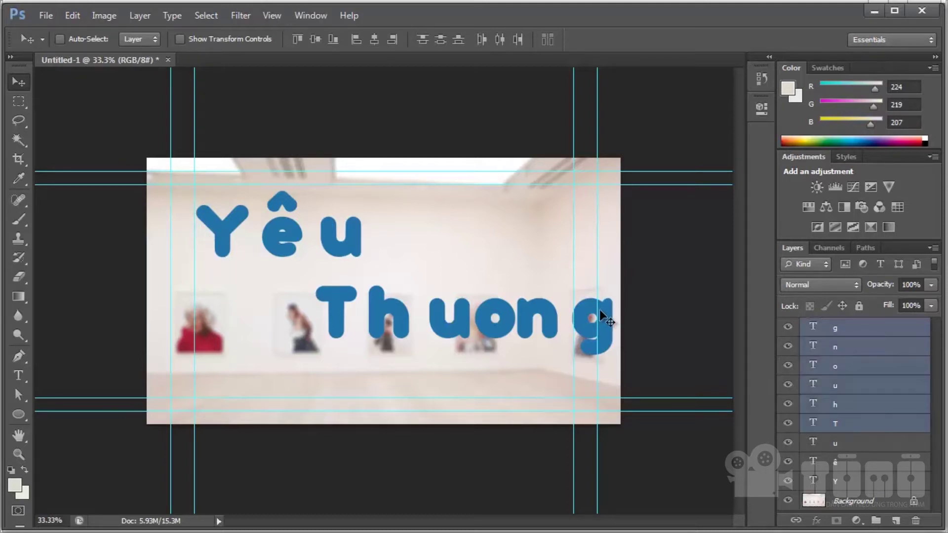
mouse_move(544, 312)
mouse_down()
mouse_move(491, 312)
mouse_move(501, 313)
mouse_up()
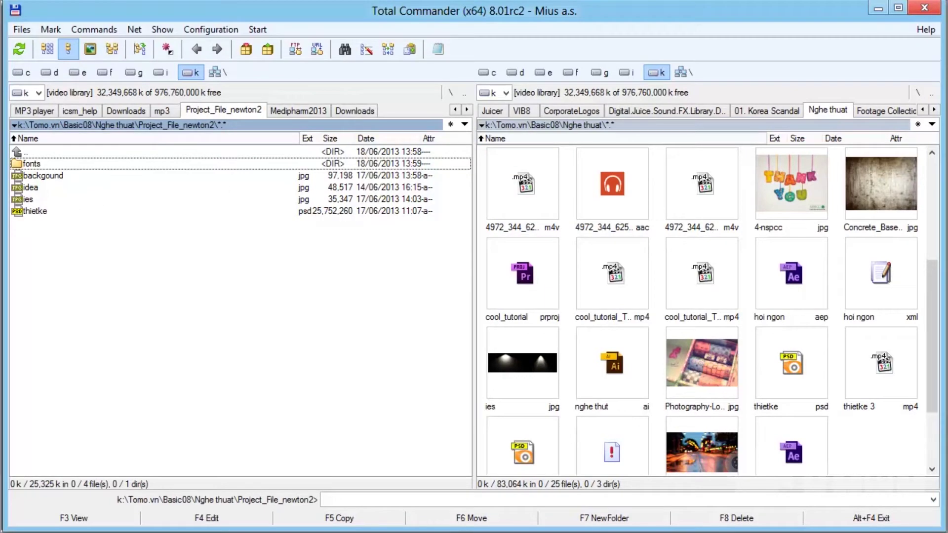
Preview the THANK YOU reference image 4-nspcc.jpg in a smaller, centred ACDSee window
double_click(796, 184)
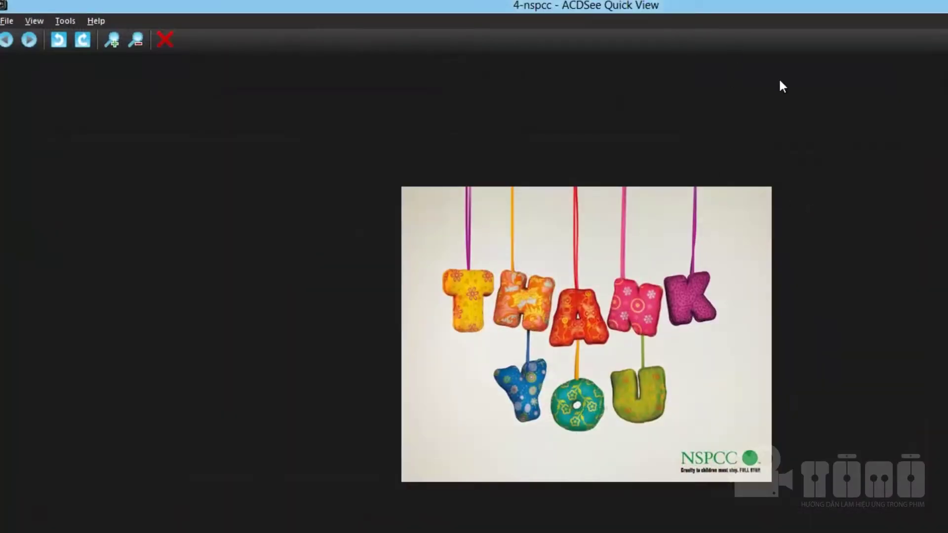
double_click(835, 6)
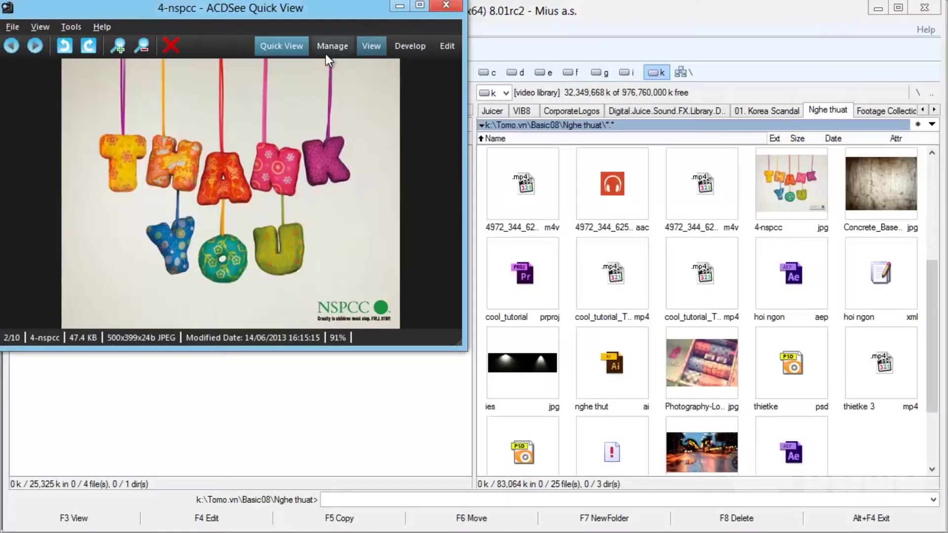
drag(323, 16, 580, 98)
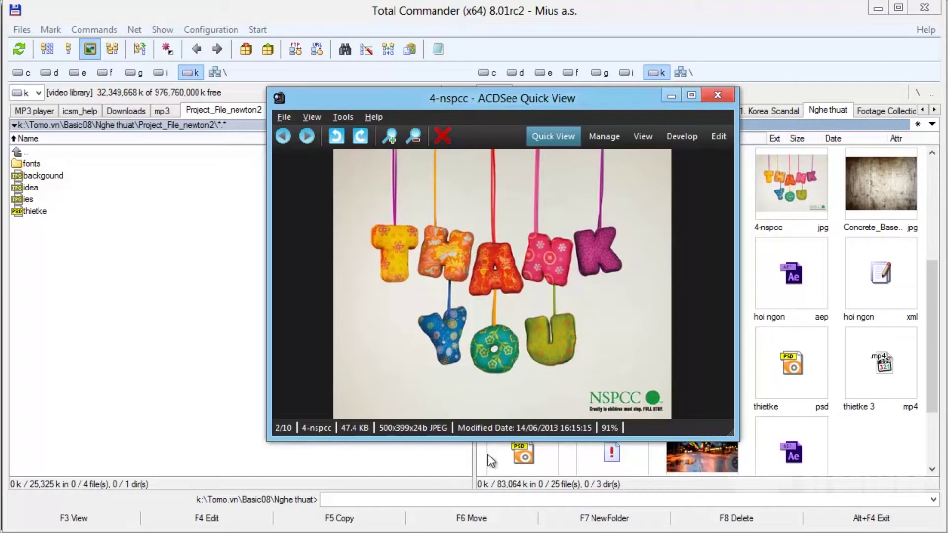
key(alt+Tab)
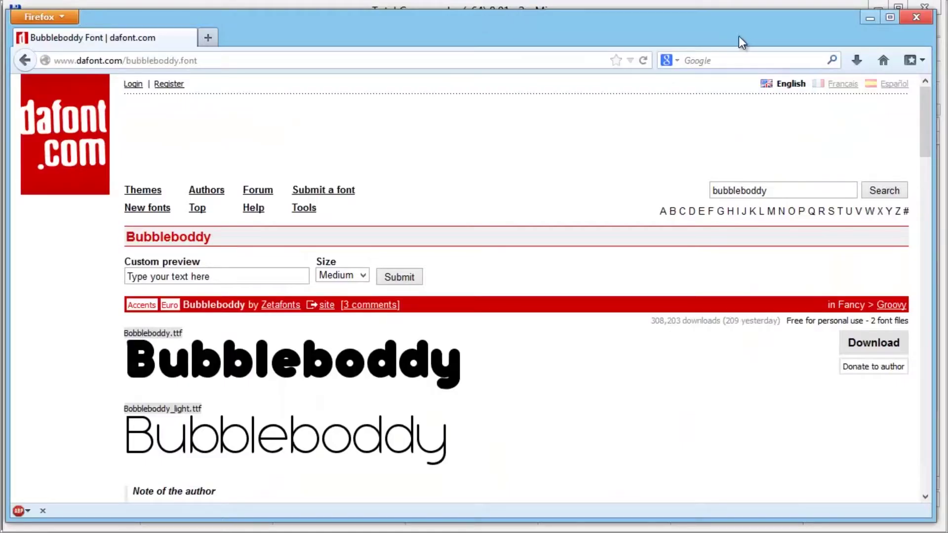
Search Google Images for 'texture flower' and open the butterfly floral result in a new tab
click(201, 39)
click(748, 65)
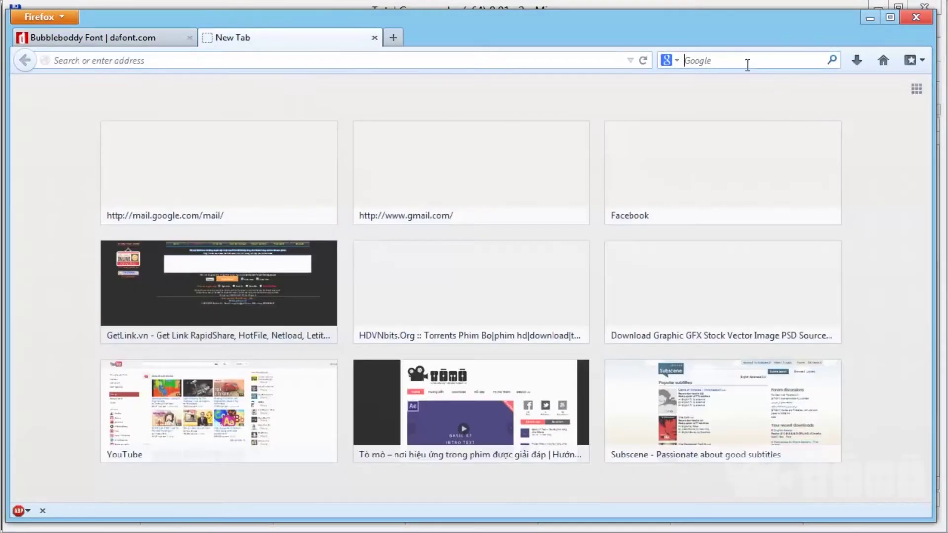
text(t)
text(extủ)
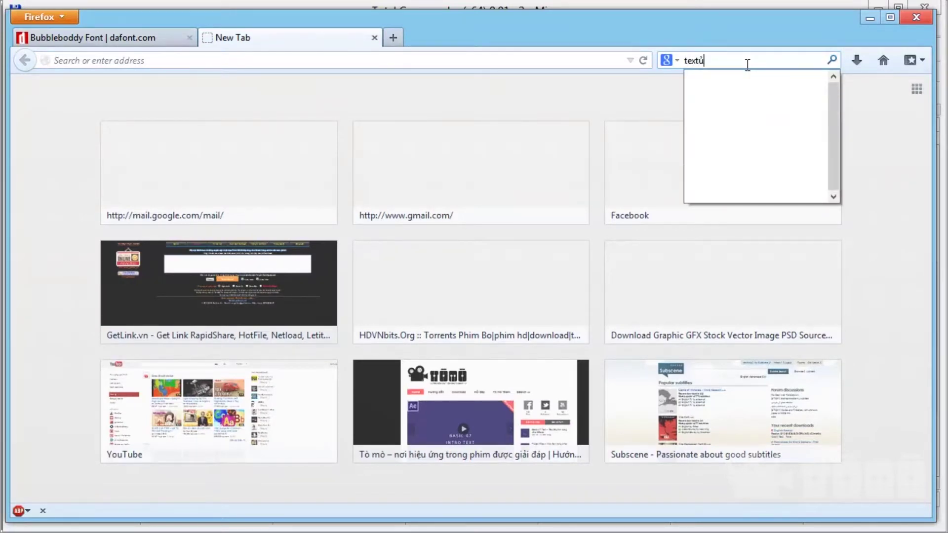
key(BackSpace)
text(ure )
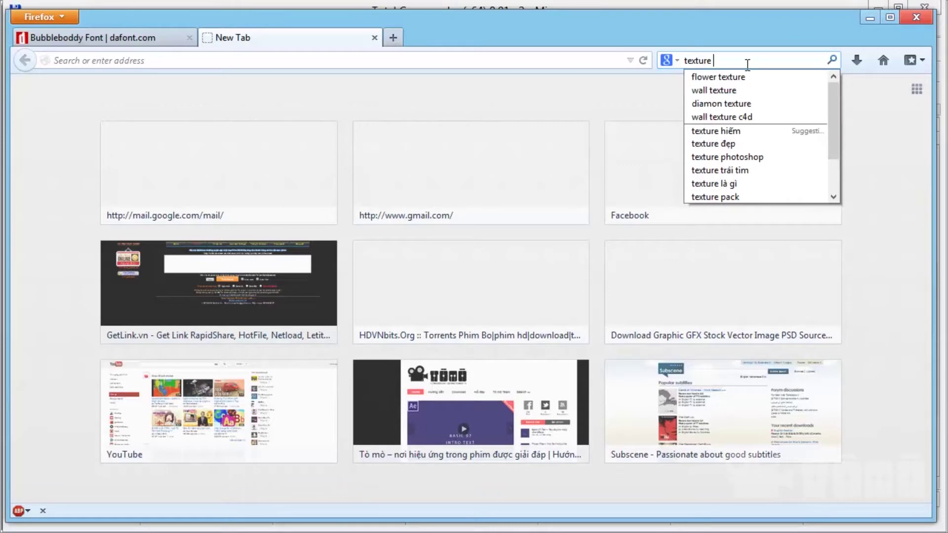
text(flower)
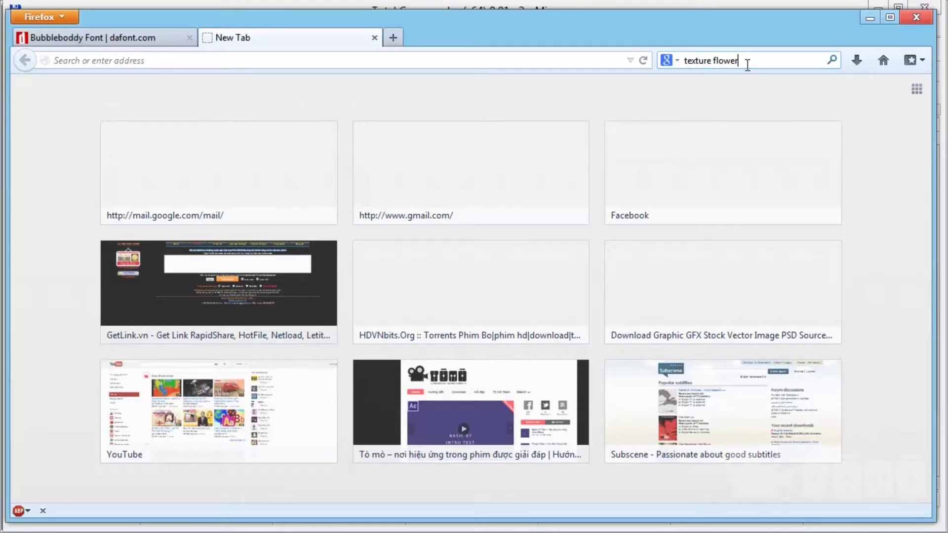
key(Return)
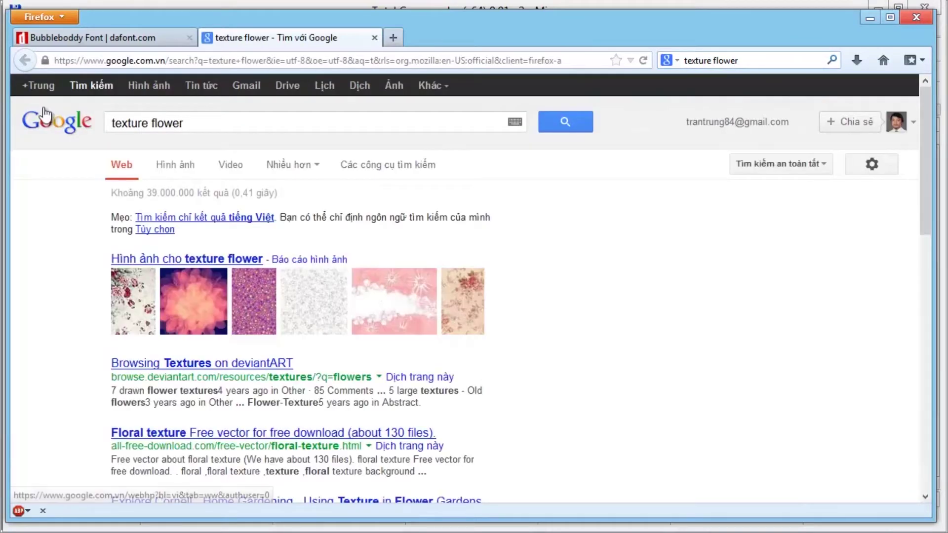
click(147, 92)
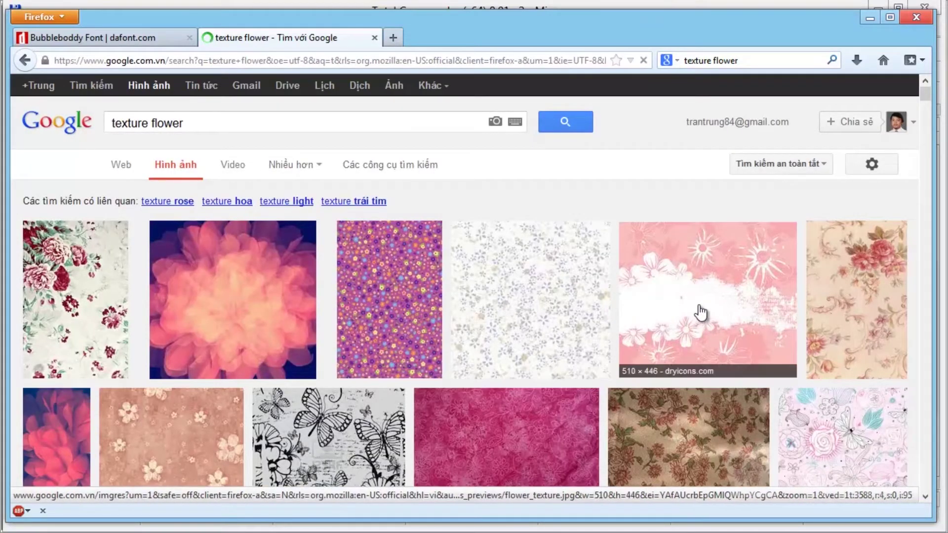
scroll(350, 297, down, 5)
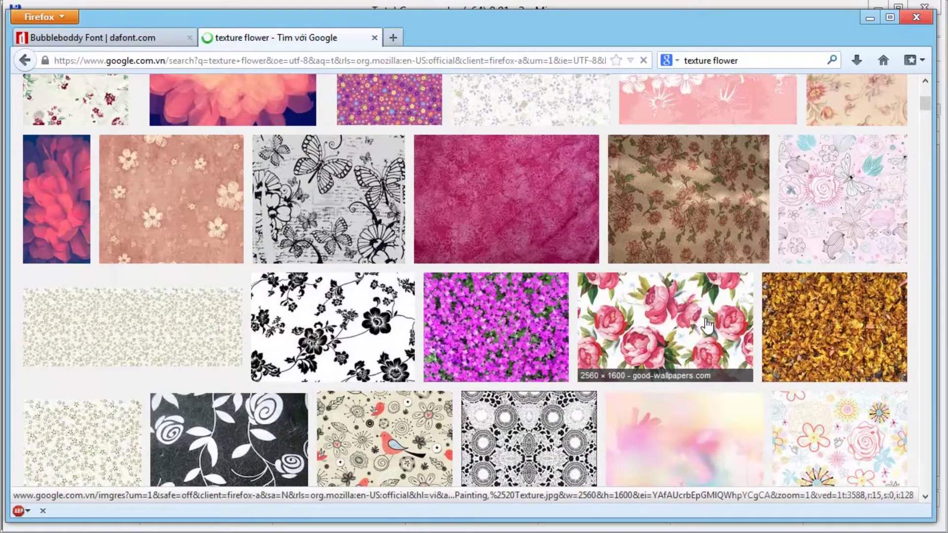
right_click(825, 175)
click(859, 183)
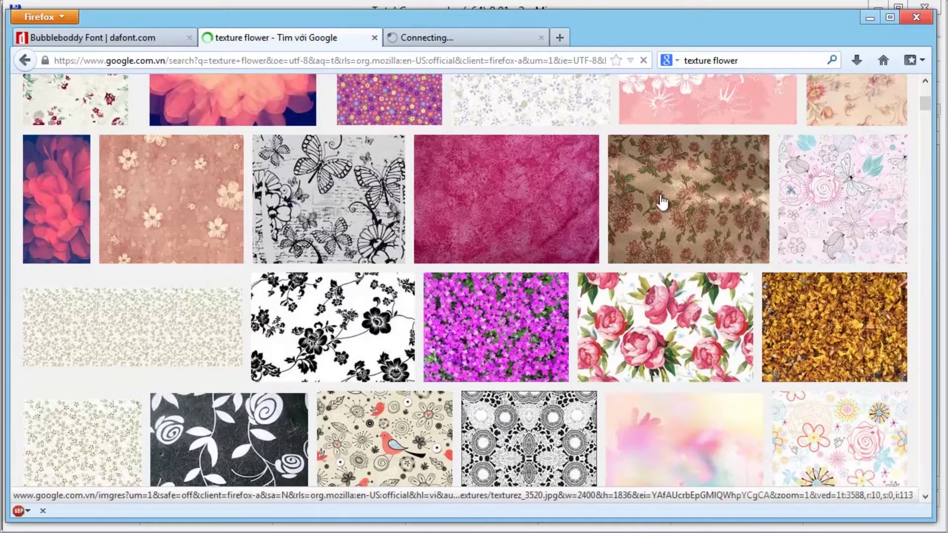
Copy the full-size pink butterfly floral image and paste it into Photoshop as Layer 1
click(495, 39)
click(733, 224)
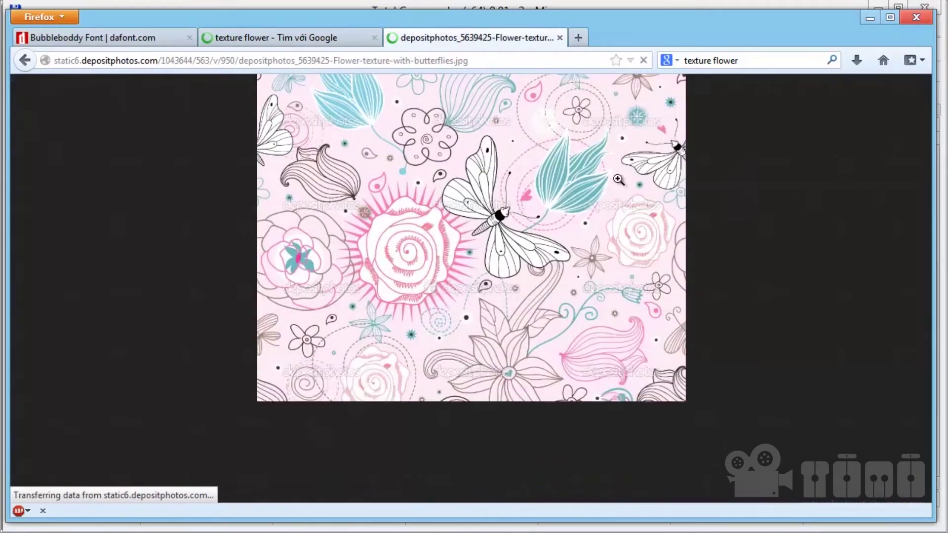
right_click(404, 171)
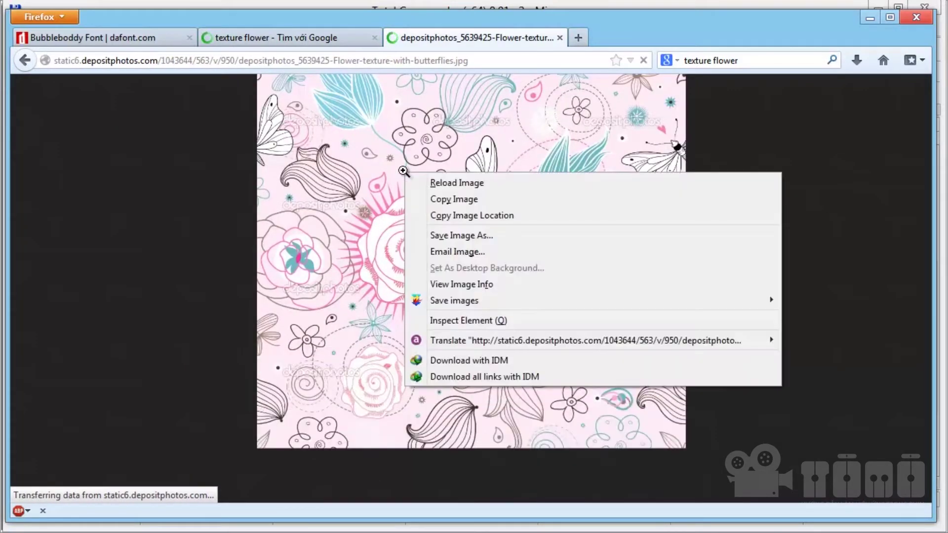
right_click(353, 173)
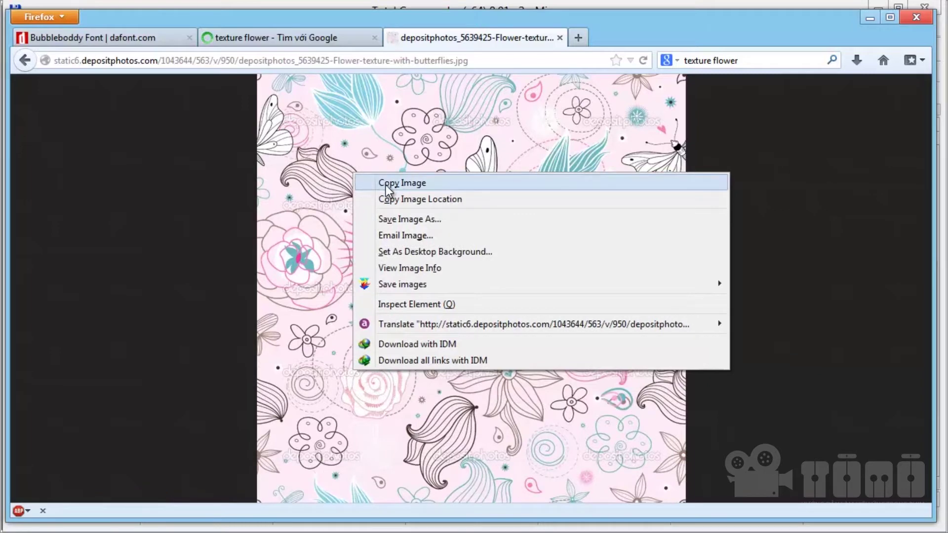
click(398, 184)
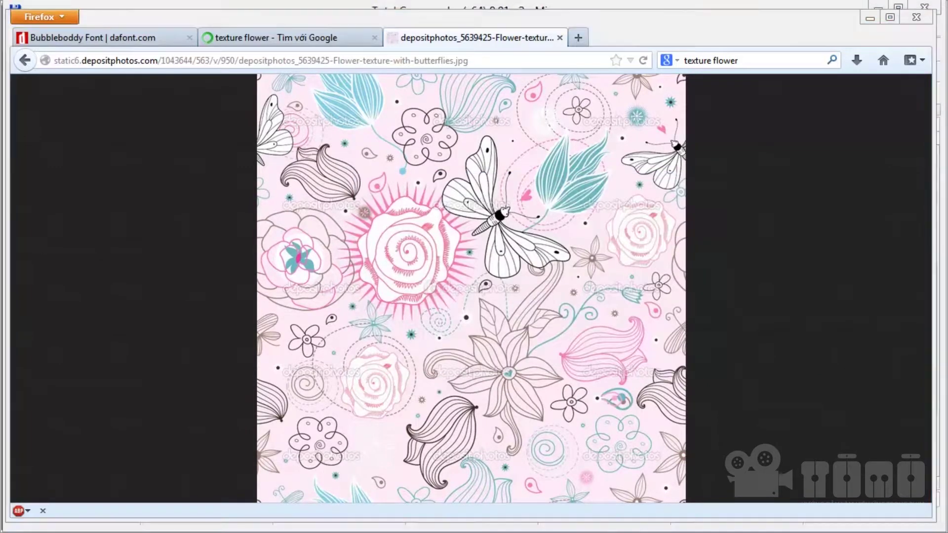
key(alt+Tab)
key(ctrl+v)
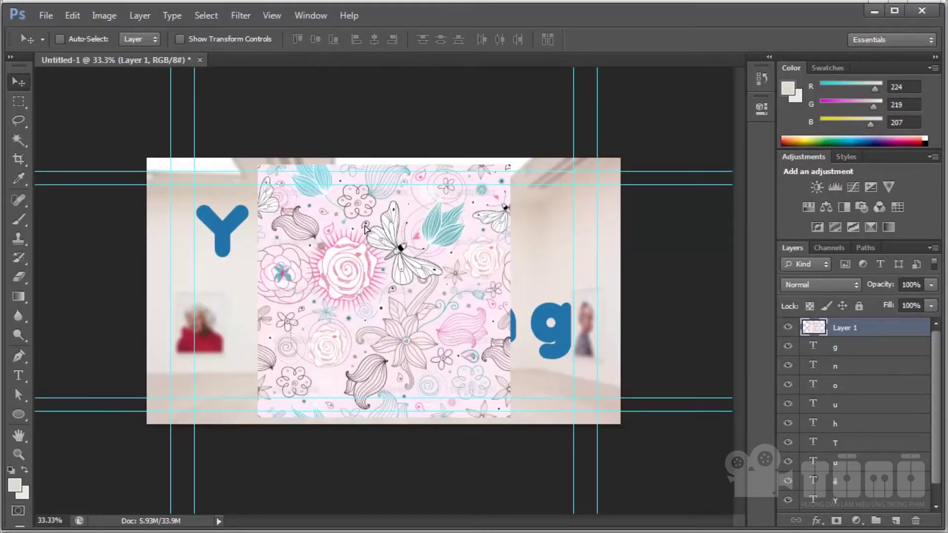
Move the floral texture to the top-left and stack Layer 1 just above the Y layer
drag(385, 261, 420, 242)
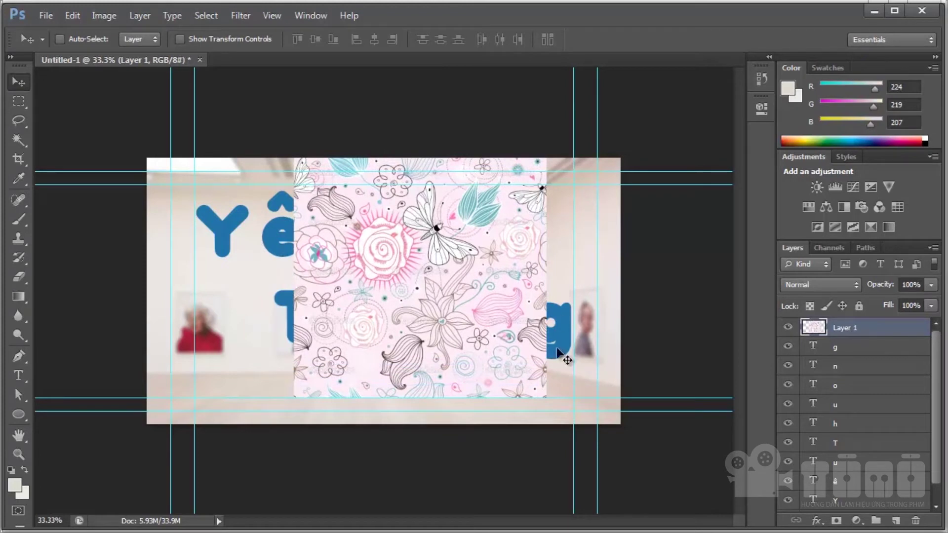
drag(371, 273, 214, 225)
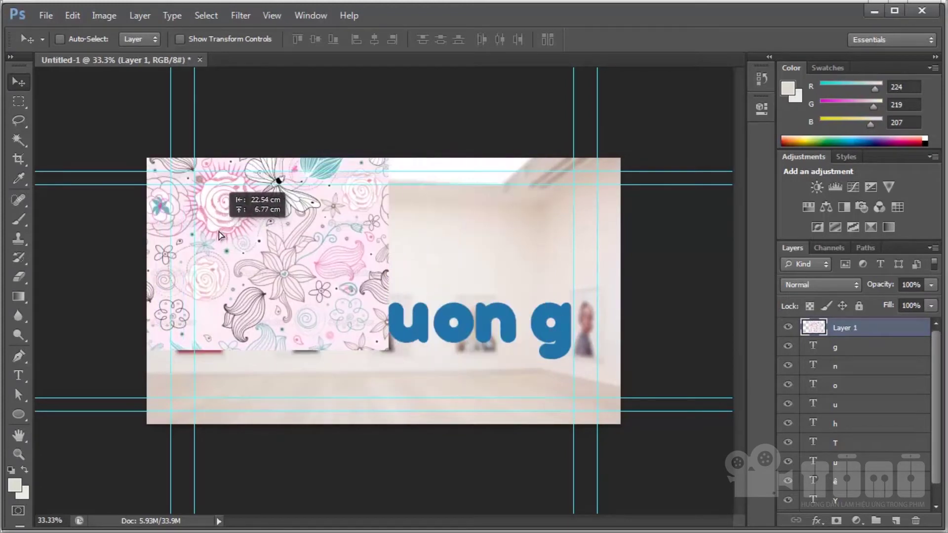
drag(854, 332, 861, 497)
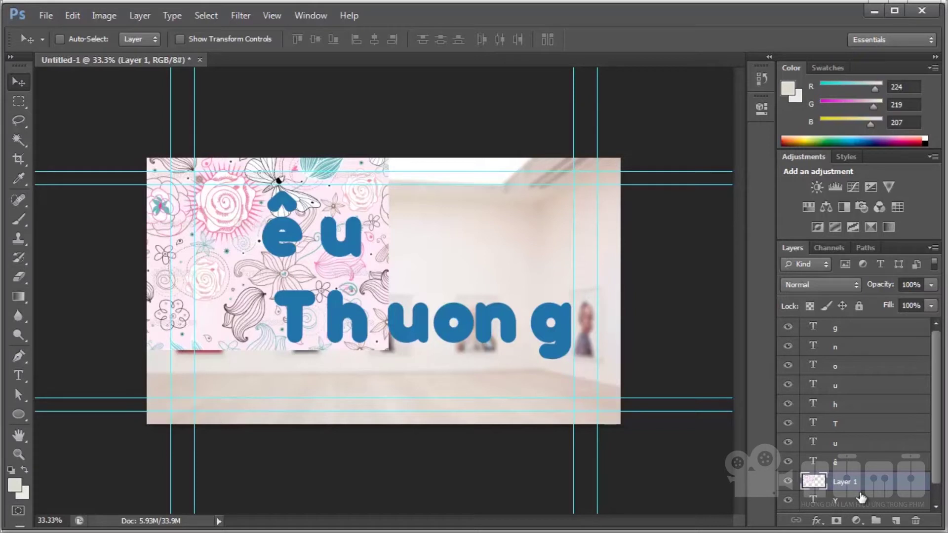
Clip floral Layer 1 to the Y layer and position the pattern inside the Y
drag(862, 498, 860, 491)
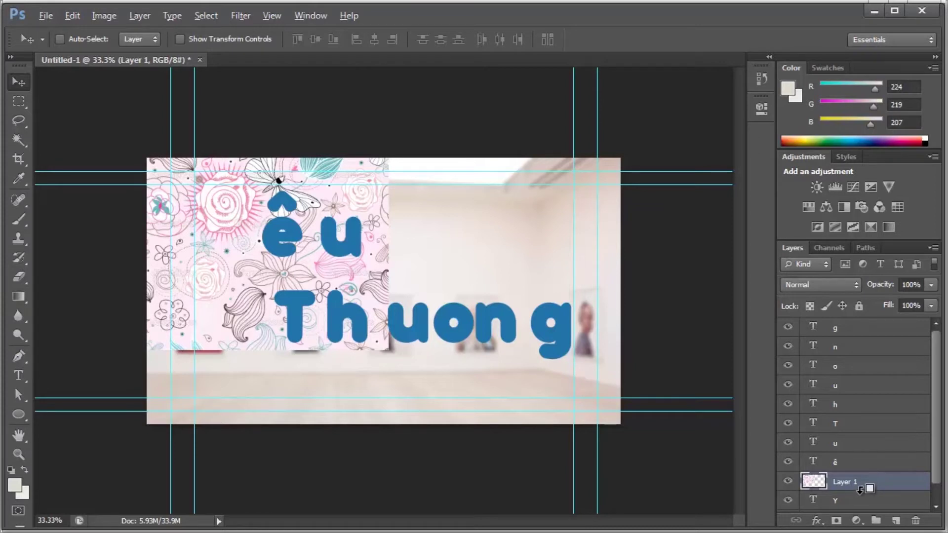
alt+click(860, 489)
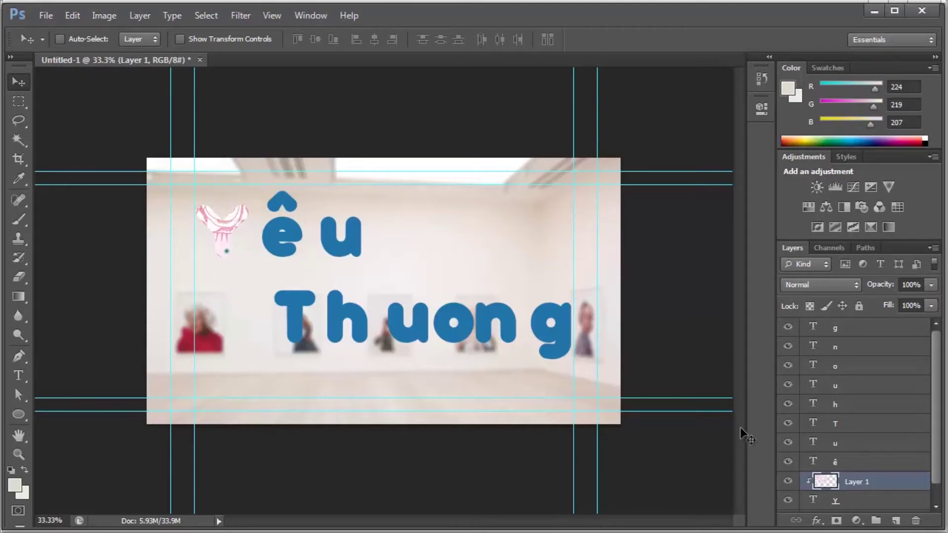
mouse_move(284, 207)
mouse_down()
mouse_move(291, 215)
mouse_move(276, 224)
mouse_up()
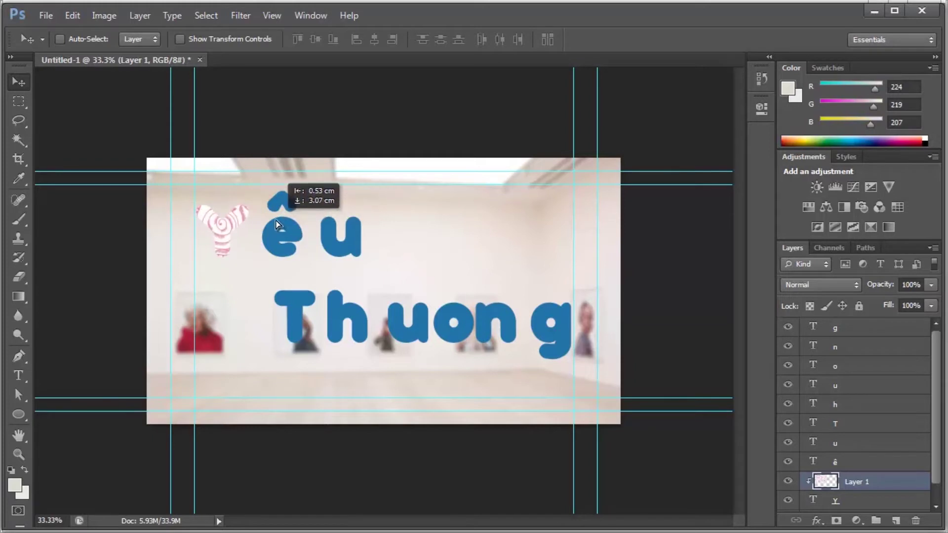
drag(276, 223, 277, 222)
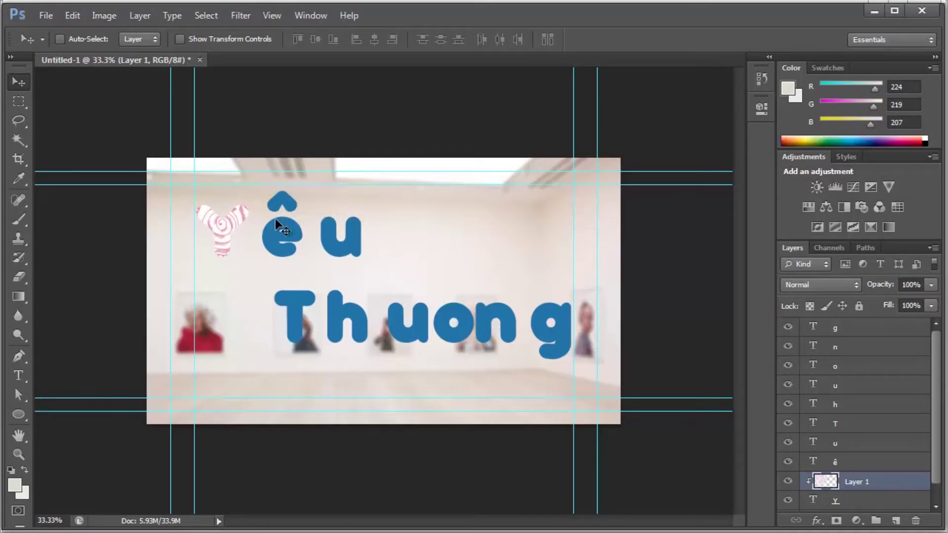
Scale the floral pattern down to about 40% (39.65%) over the Y
key(ctrl+t)
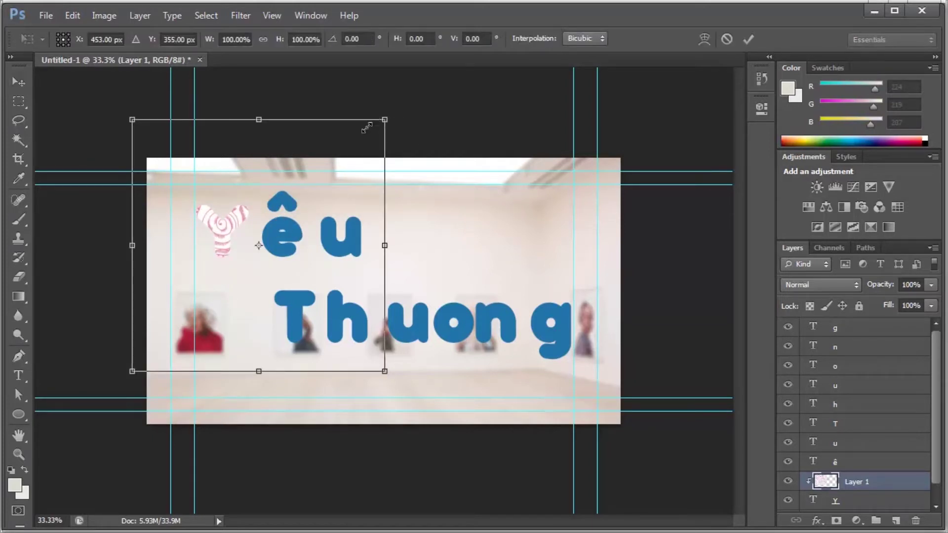
drag(367, 127, 324, 167)
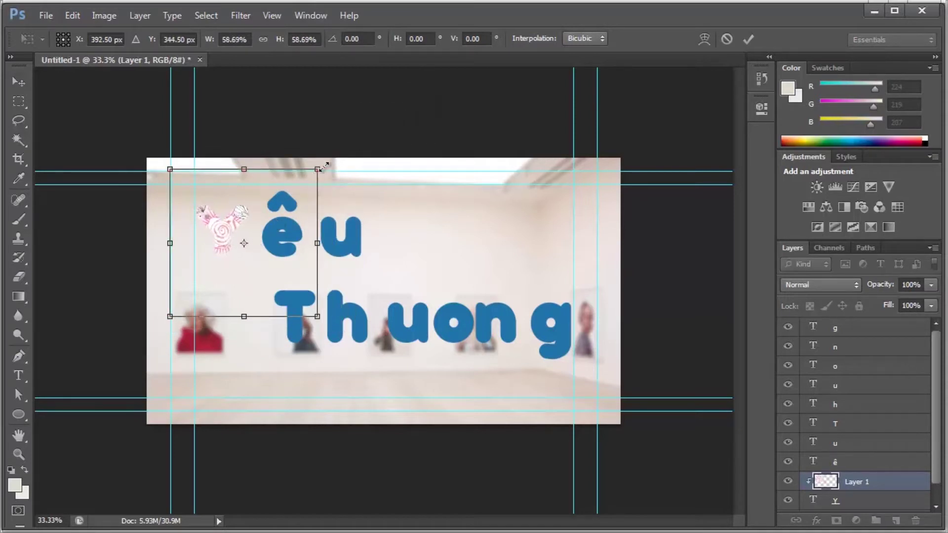
mouse_move(323, 167)
mouse_down()
mouse_move(295, 189)
mouse_move(247, 197)
mouse_up()
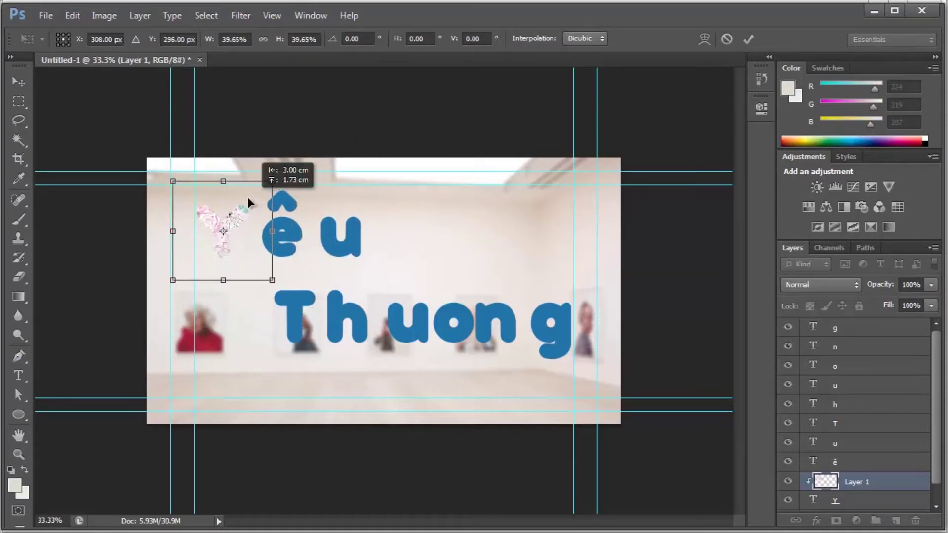
key(Return)
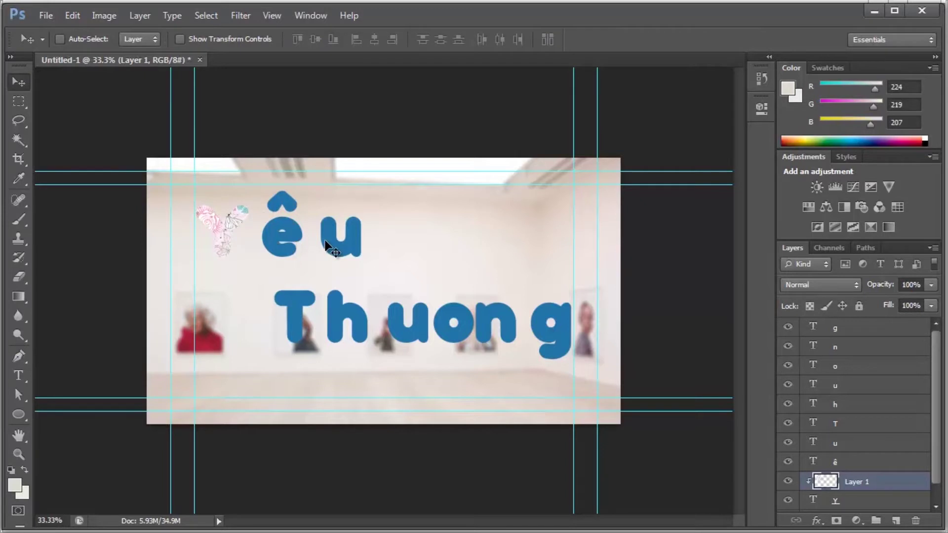
Add Bevel & Emboss to the Y layer with size 18 and shadow opacity 38%
click(847, 500)
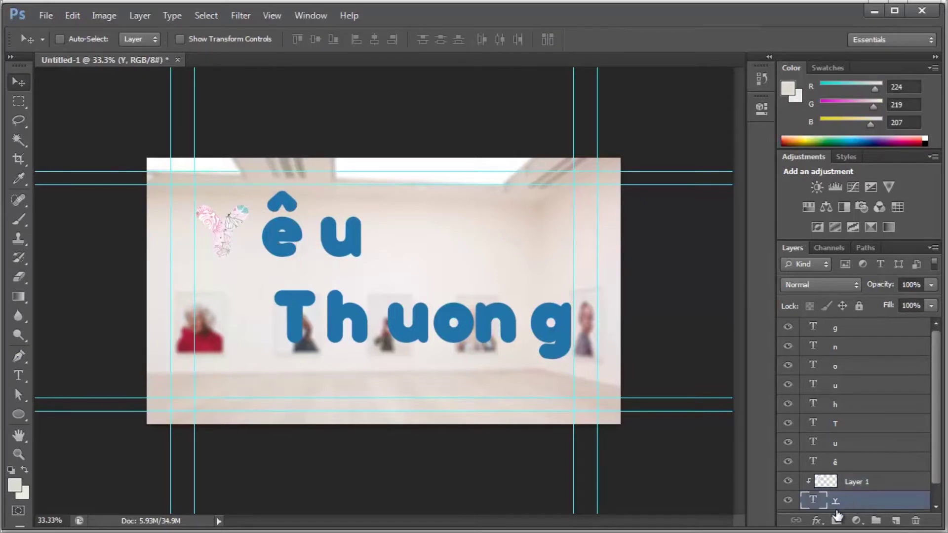
click(816, 522)
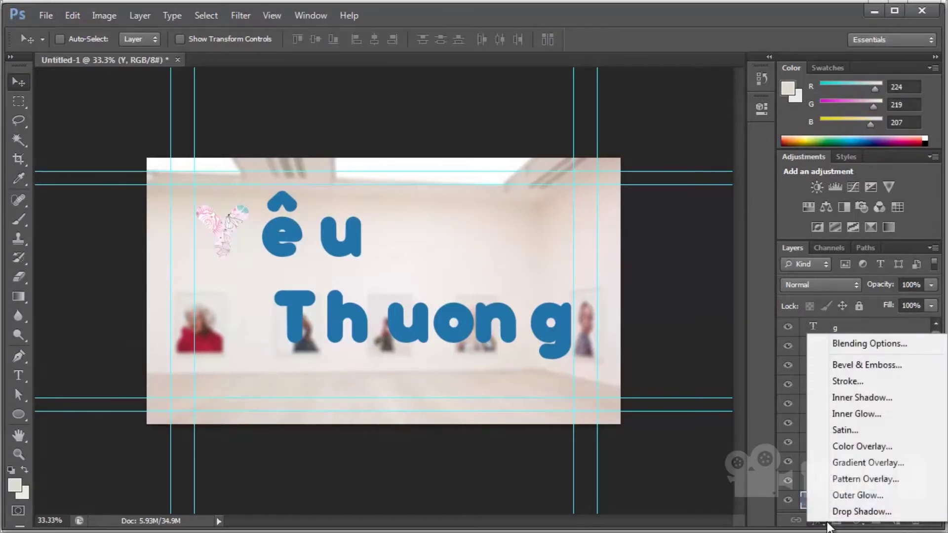
click(856, 369)
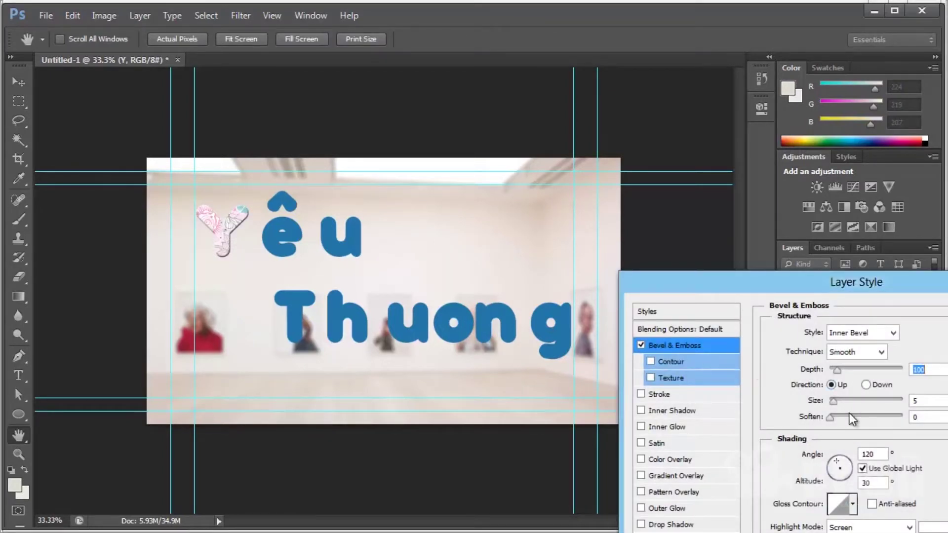
drag(832, 401, 840, 402)
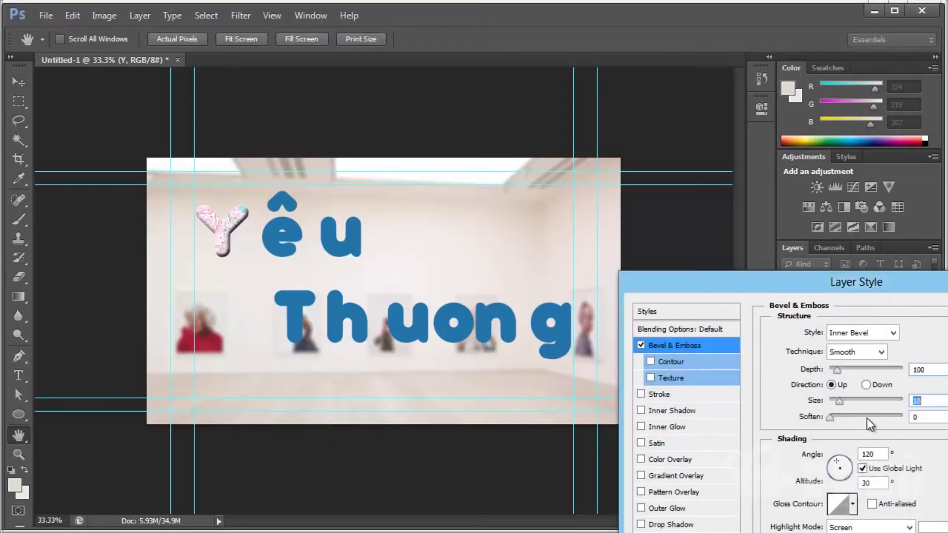
drag(875, 283, 707, 124)
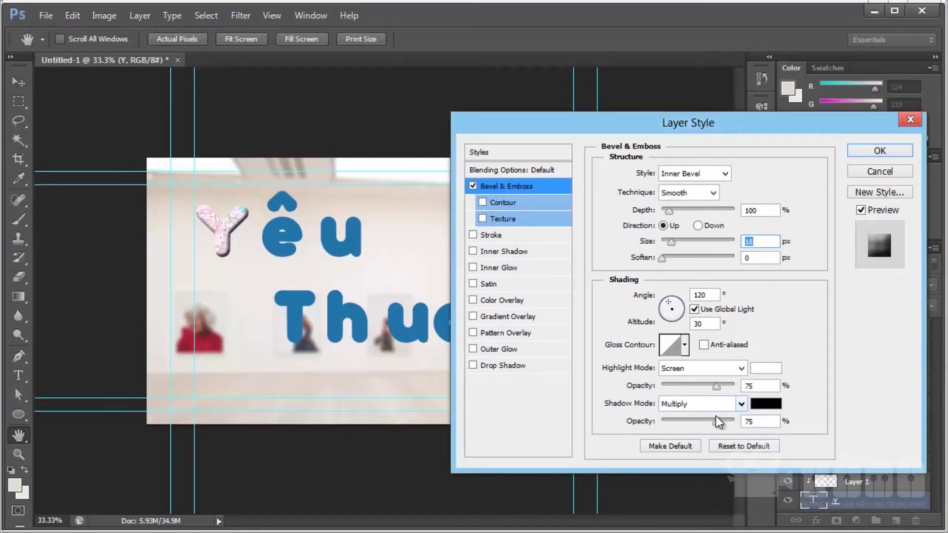
drag(697, 424, 690, 424)
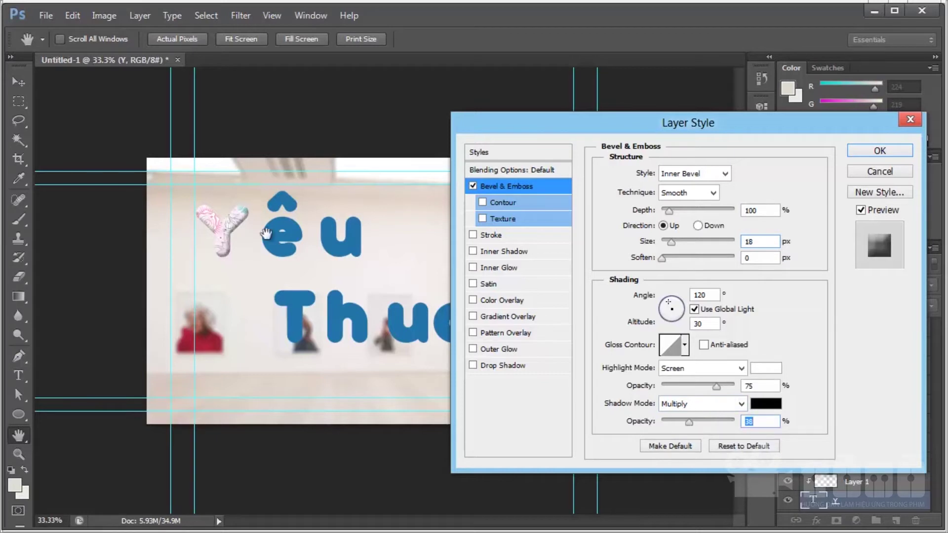
Add a dark red (480d0d) Stroke to the Y and apply the layer style
click(494, 236)
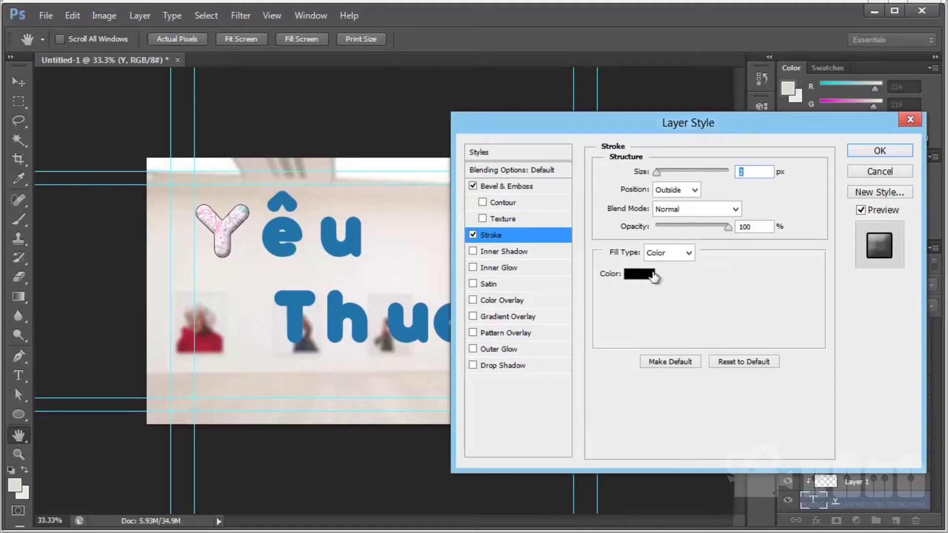
click(648, 274)
click(530, 283)
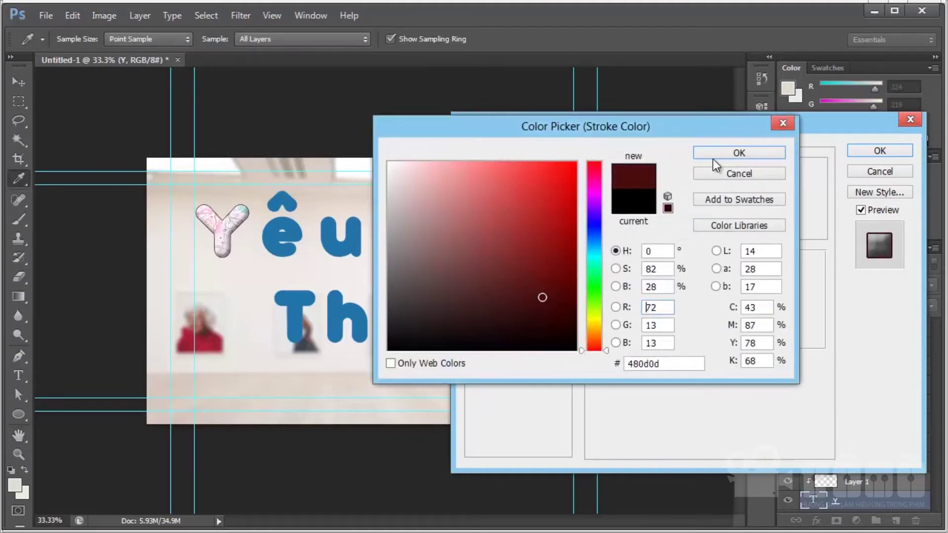
click(740, 152)
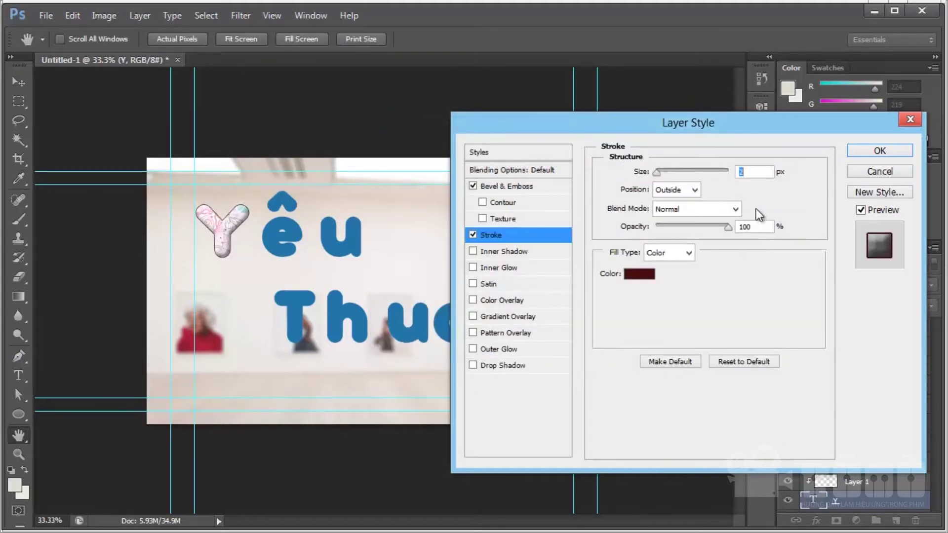
click(879, 150)
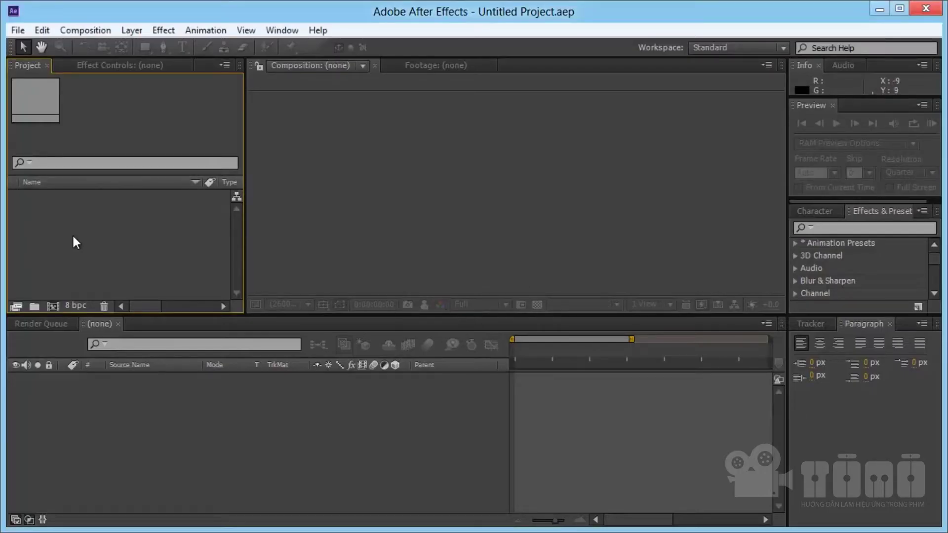
Import thietke.psd as Composition - Retain Layer Sizes with editable layer styles
double_click(73, 238)
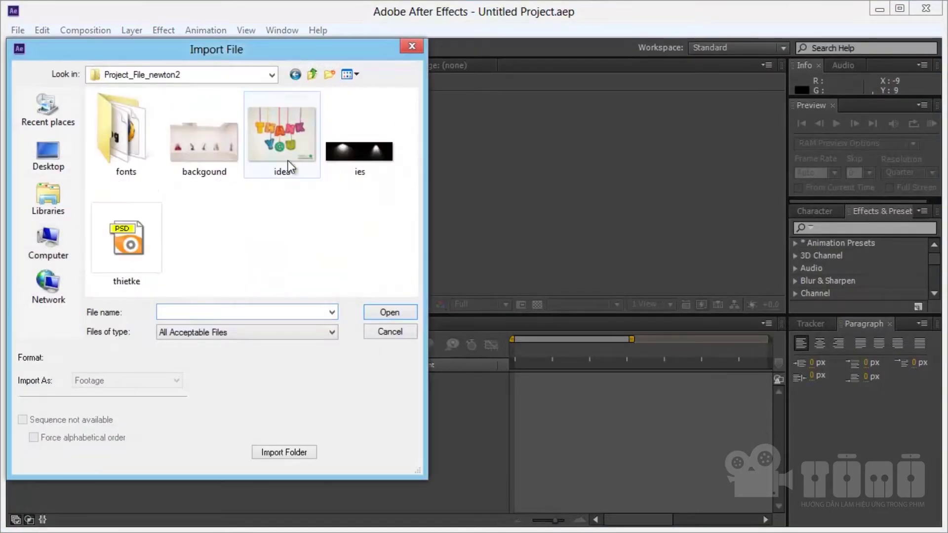
click(135, 260)
click(388, 312)
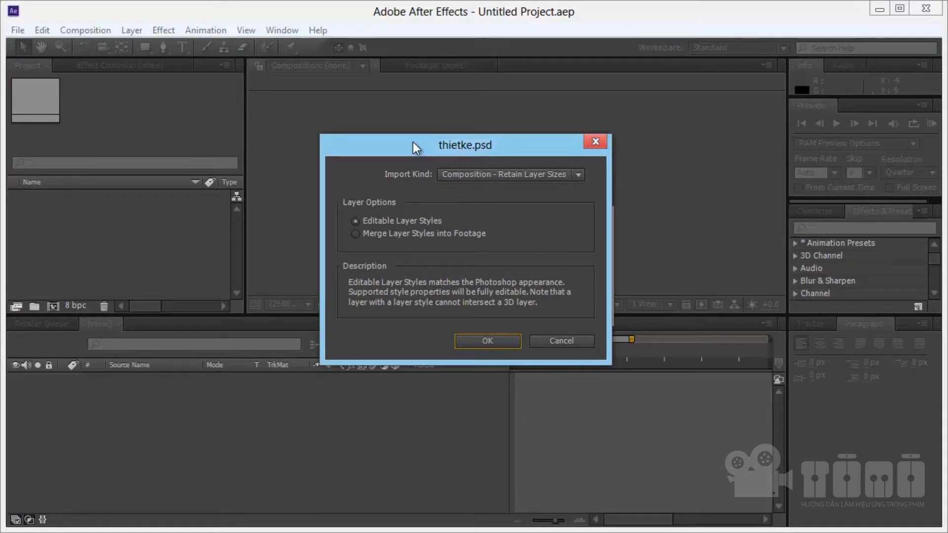
click(448, 179)
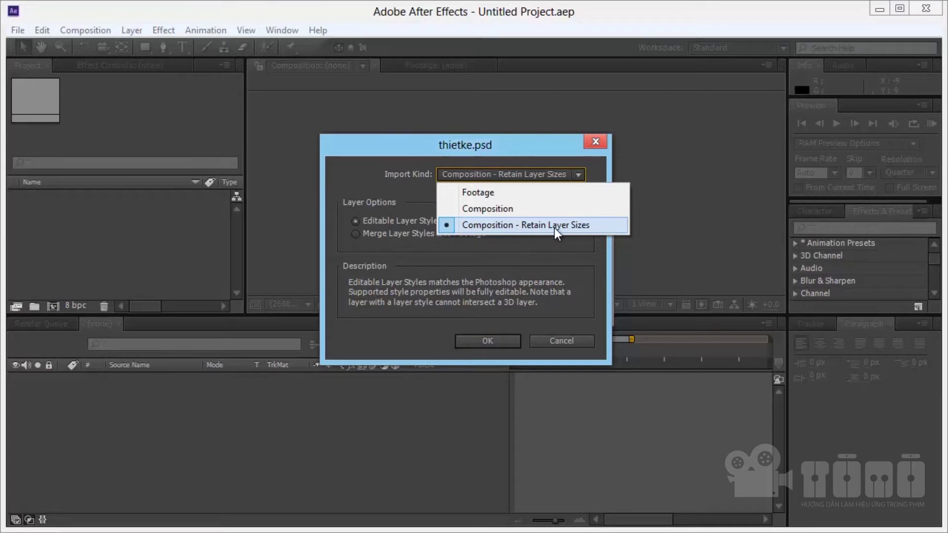
click(511, 173)
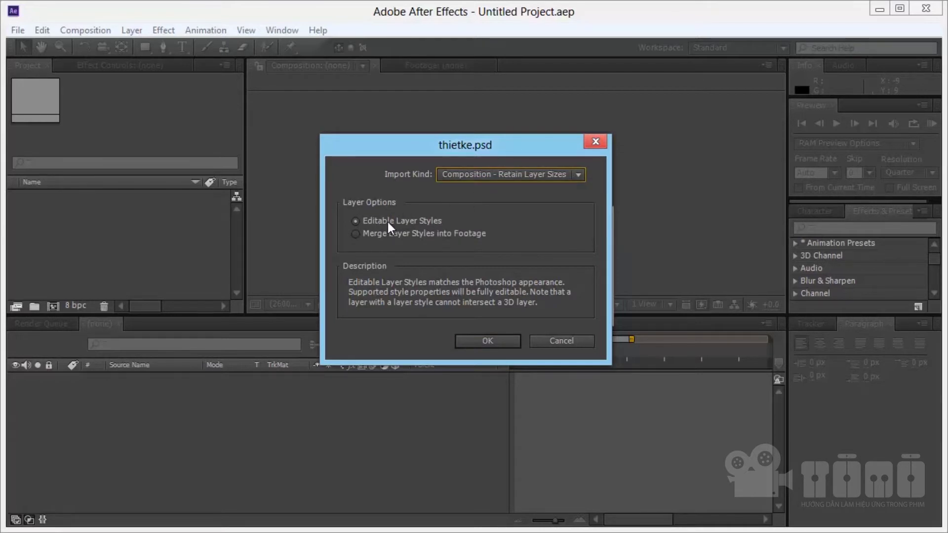
click(477, 348)
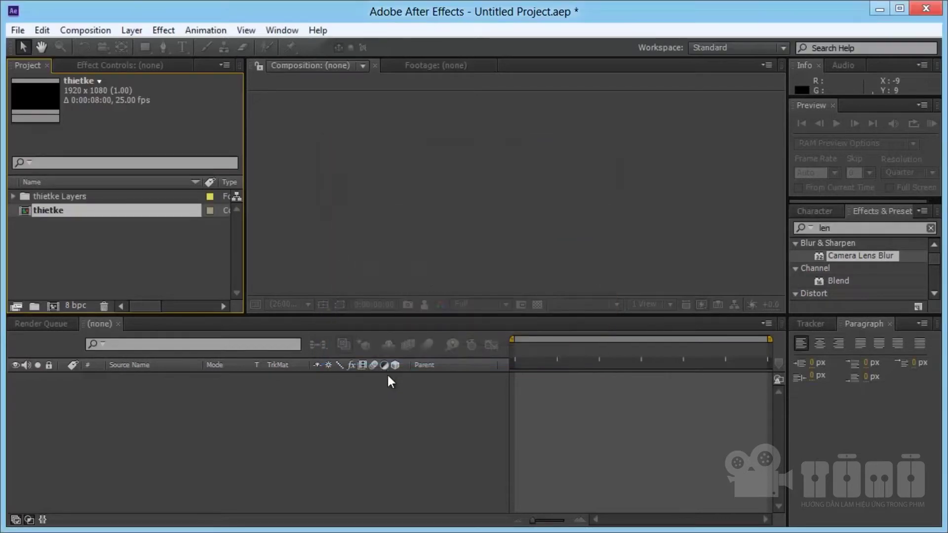
Open the thietke composition and select its y and Background layers in the timeline
double_click(49, 213)
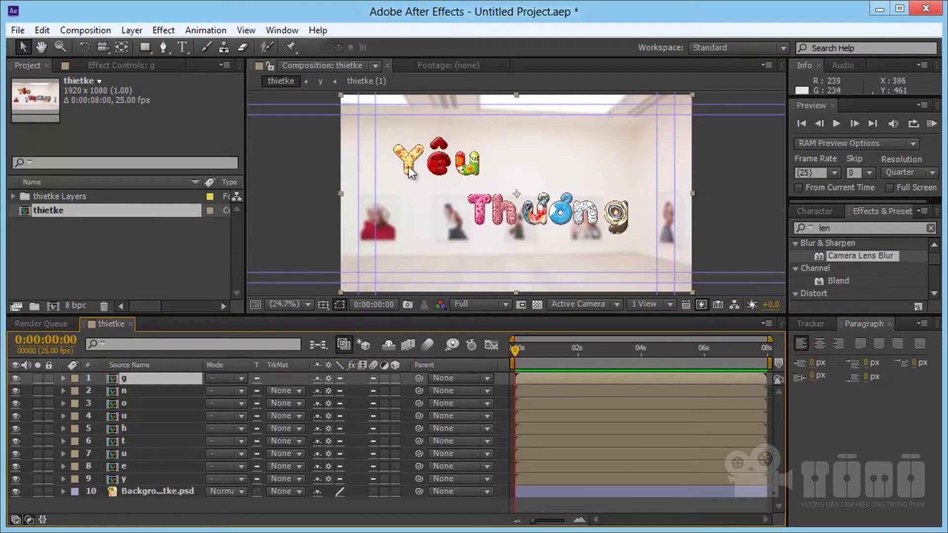
click(159, 479)
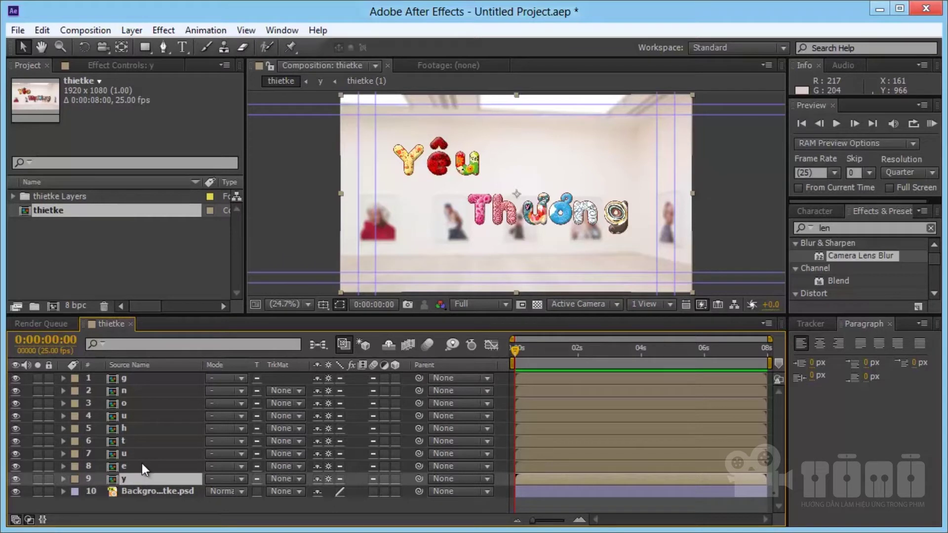
click(155, 493)
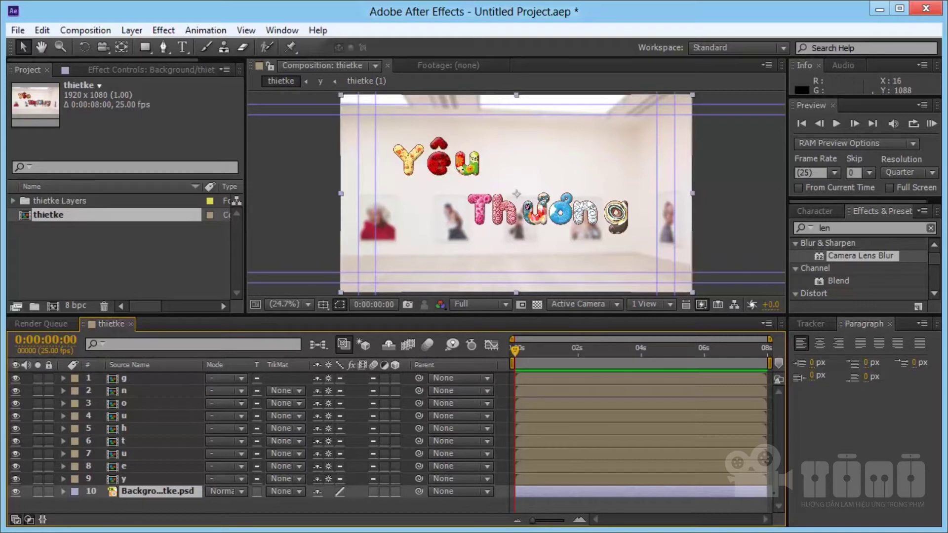
Browse the Composition menu commands without choosing any
click(100, 34)
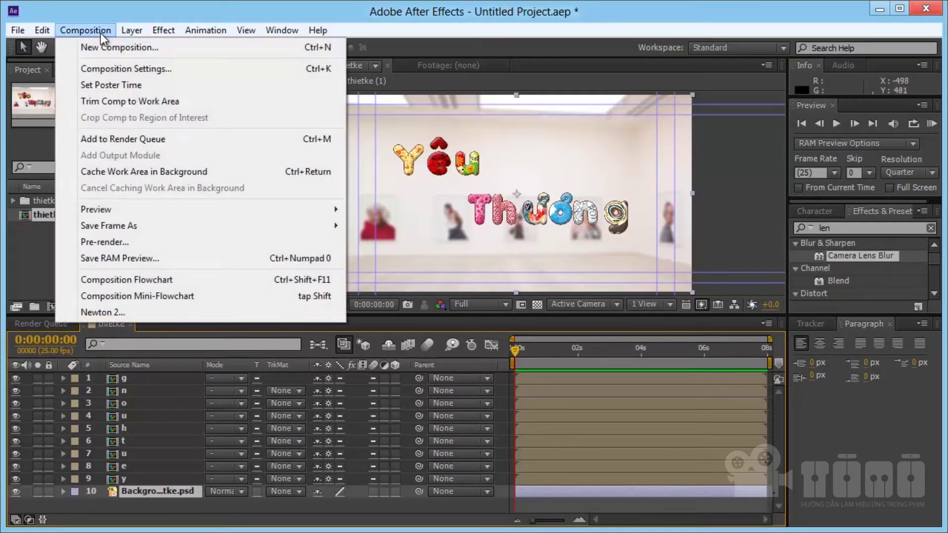
click(113, 10)
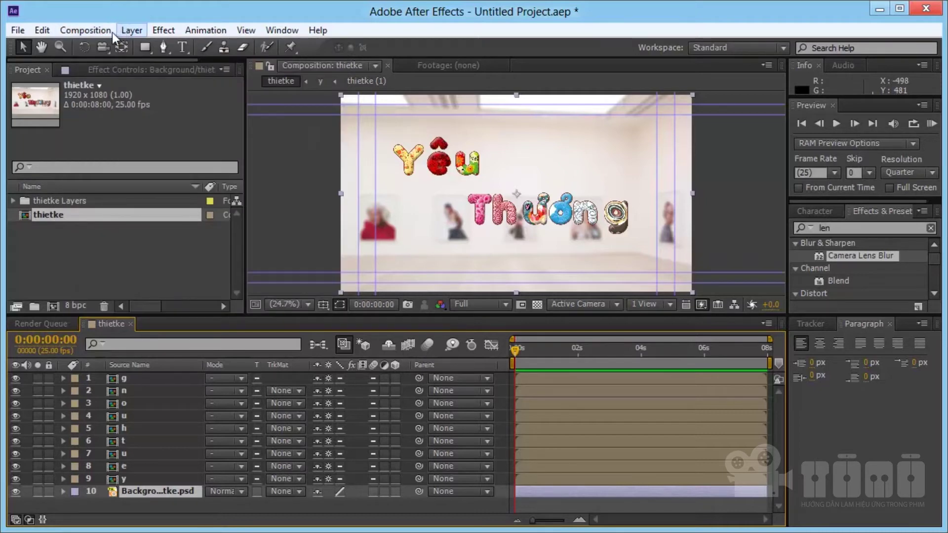
click(100, 31)
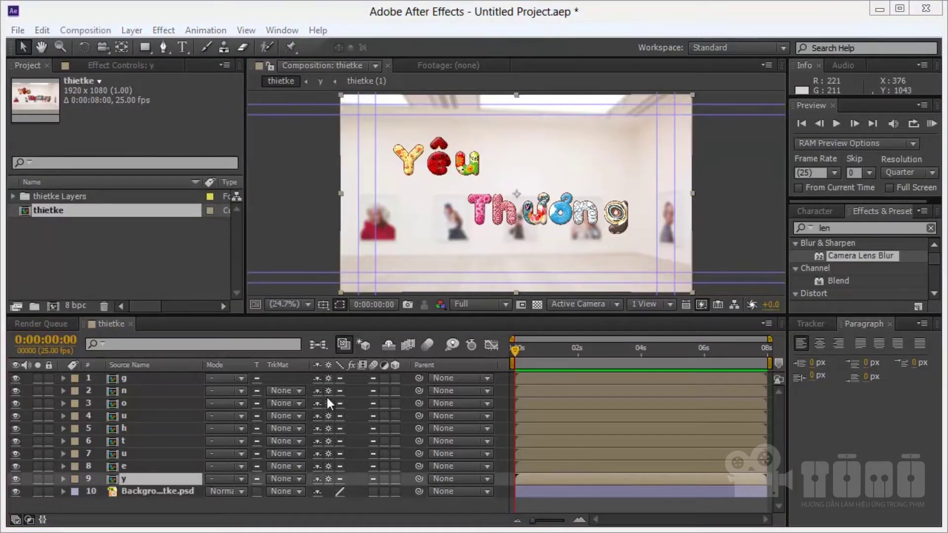
With the Rectangle Tool, draw masks around the Y, ê and u letters on their layers
click(147, 49)
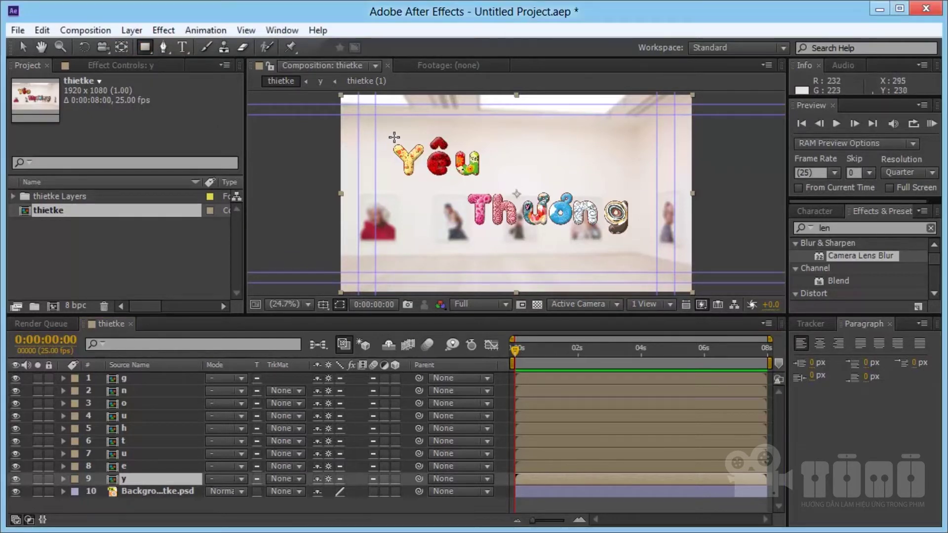
drag(389, 141, 426, 172)
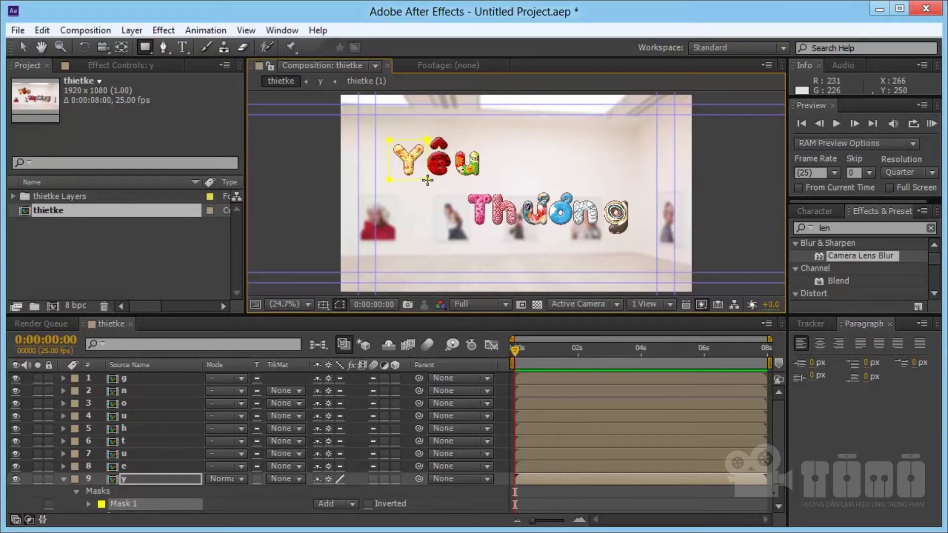
click(147, 466)
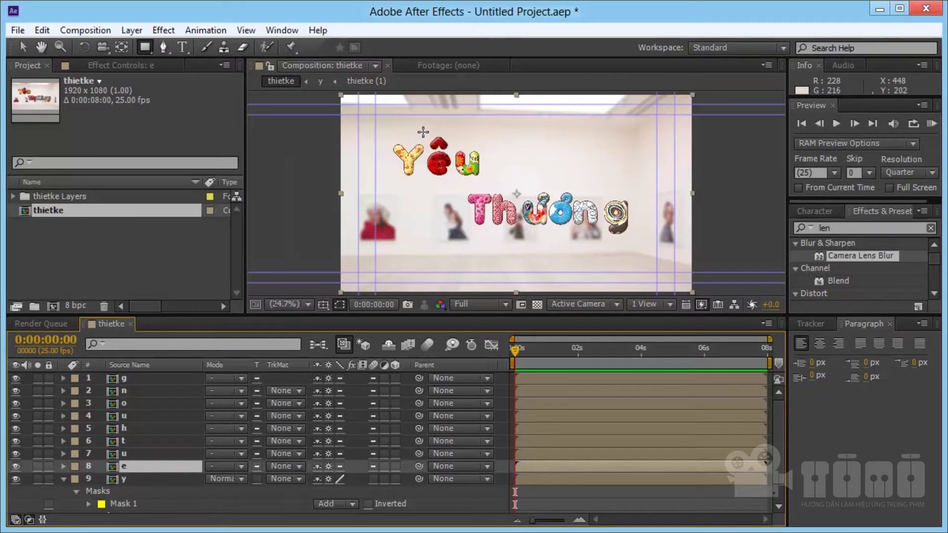
drag(423, 132, 453, 176)
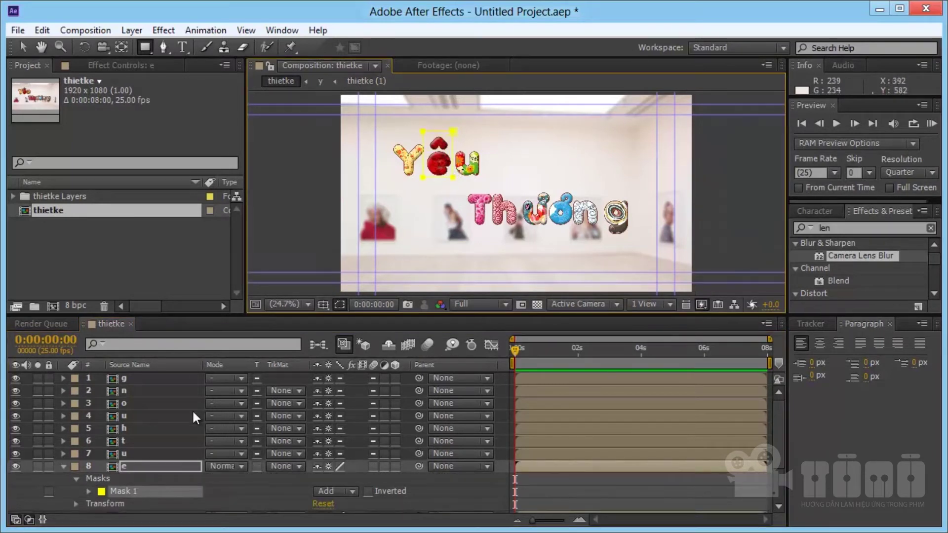
click(158, 453)
mouse_move(452, 142)
mouse_down()
mouse_move(483, 178)
mouse_move(494, 232)
mouse_up()
Mask the next four letter layers, moving up one layer with Ctrl+Up each time
key(ctrl+Up)
key(ctrl+Up)
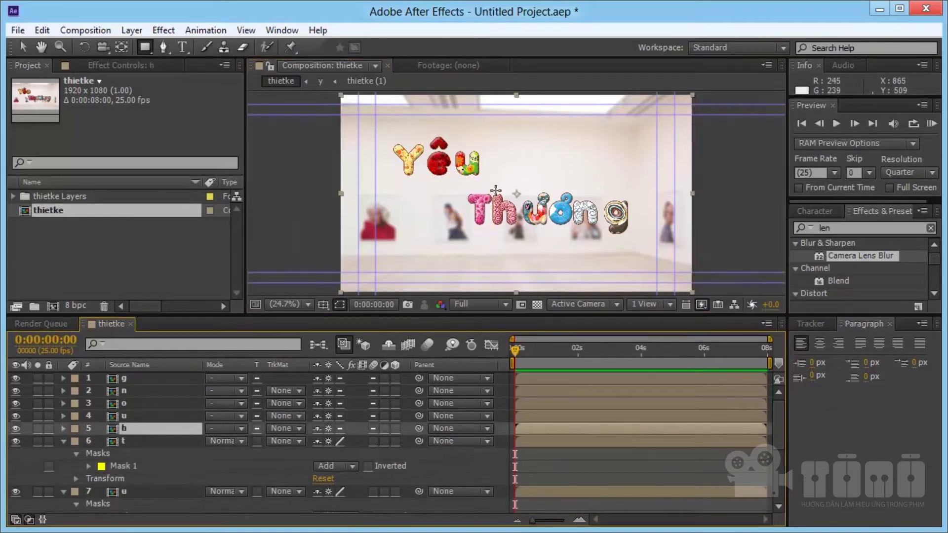
drag(495, 189, 518, 228)
key(ctrl+Up)
drag(517, 183, 556, 233)
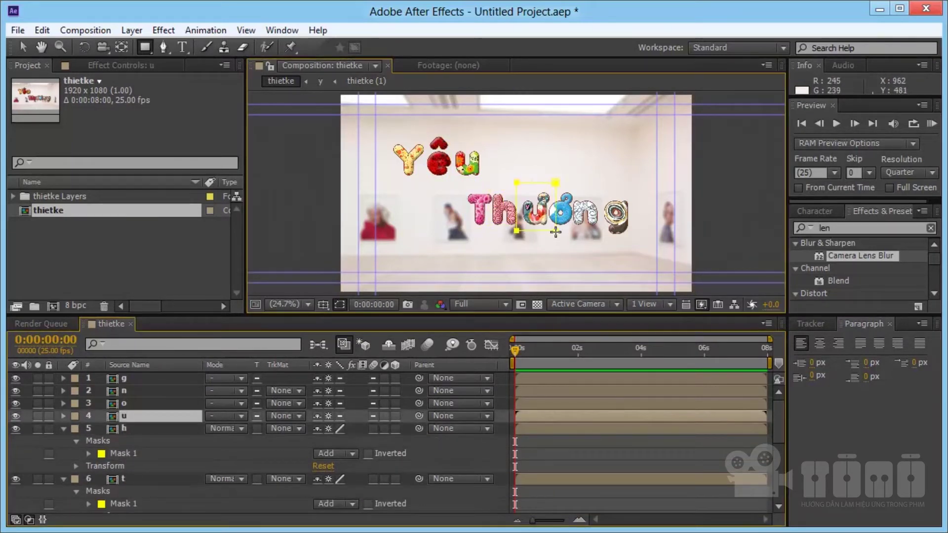
key(ctrl+Up)
drag(545, 177, 575, 228)
key(ctrl+Up)
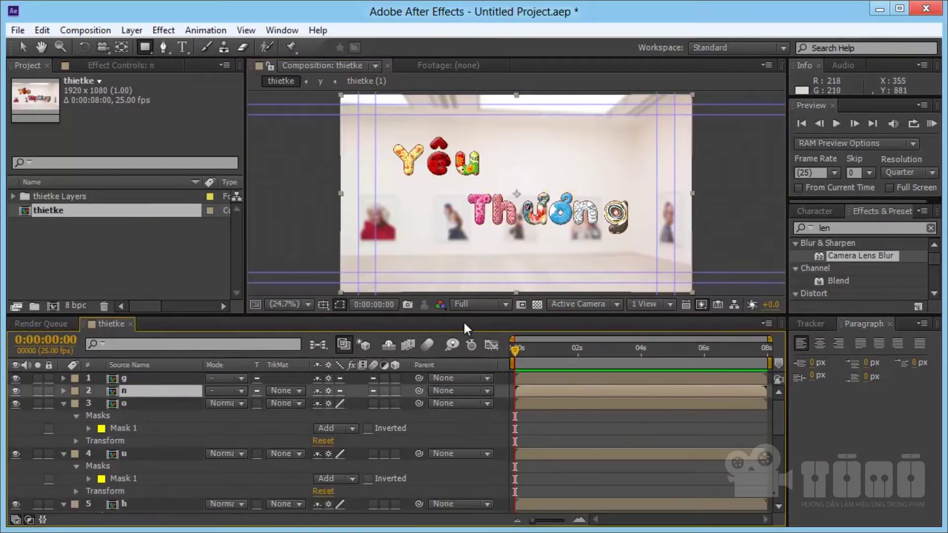
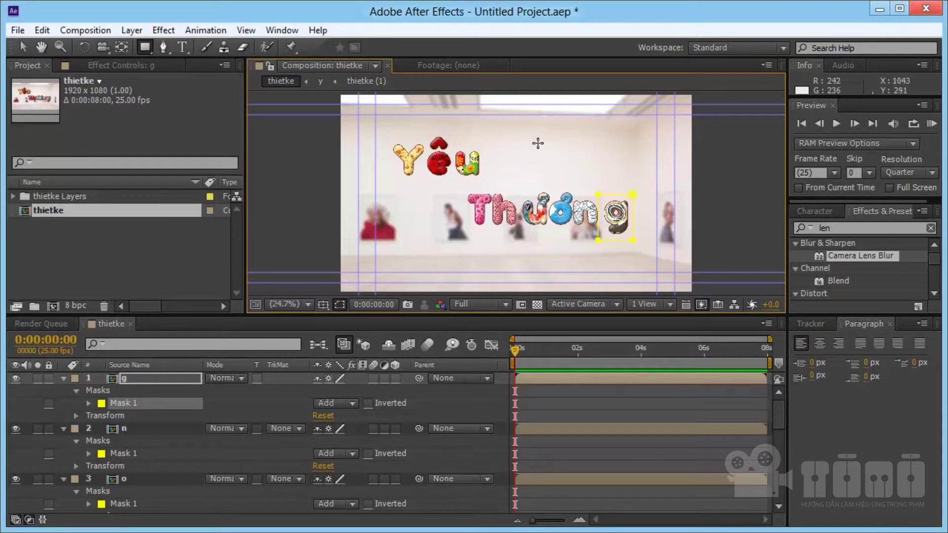
Create a new solid layer filled with pure saturated blue
drag(539, 143, 547, 156)
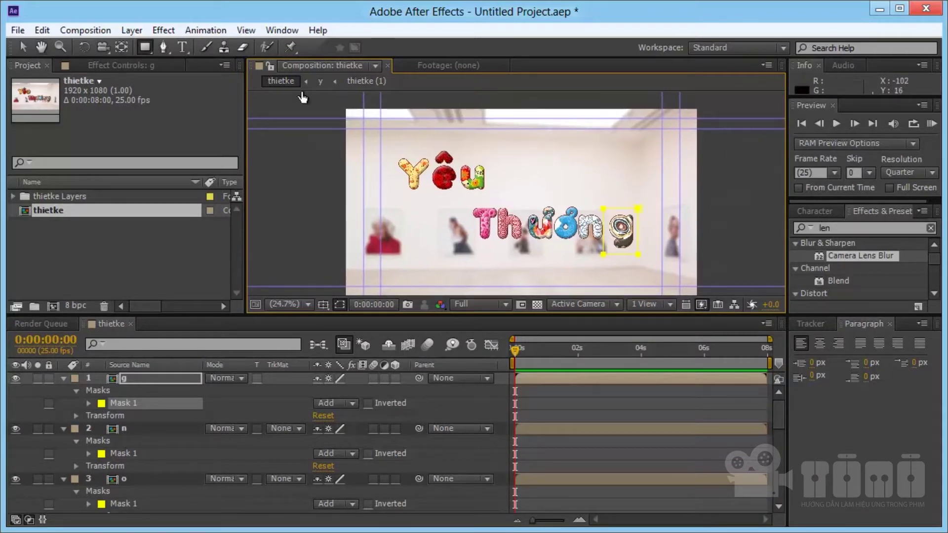
click(132, 30)
mouse_move(197, 46)
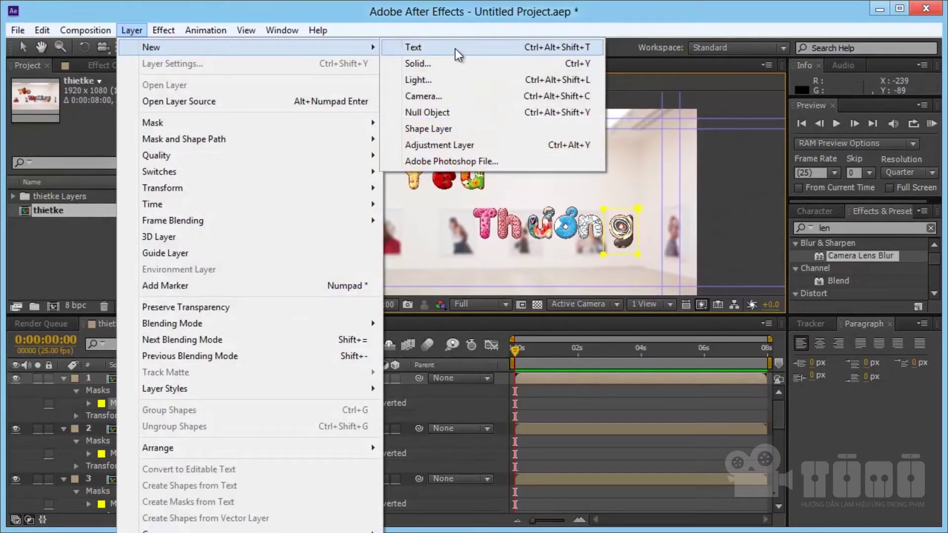
click(435, 63)
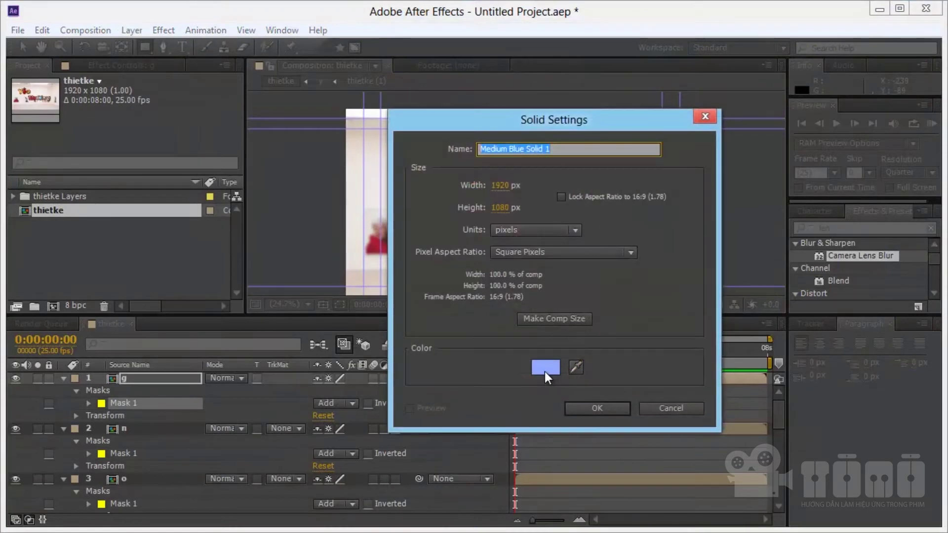
click(545, 371)
drag(494, 238, 523, 209)
key(Return)
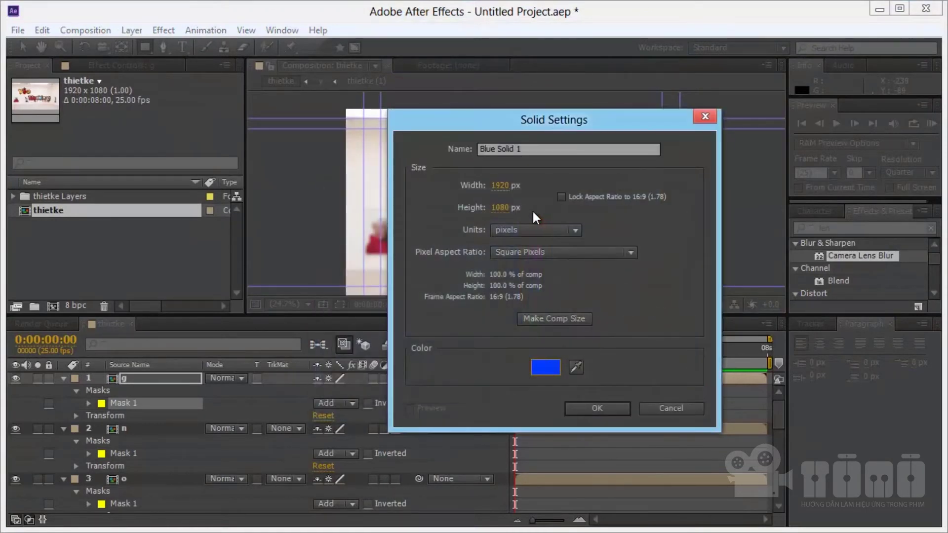
key(Return)
Mask the blue solid with a small ellipse and move it just above the frame's top edge
click(142, 45)
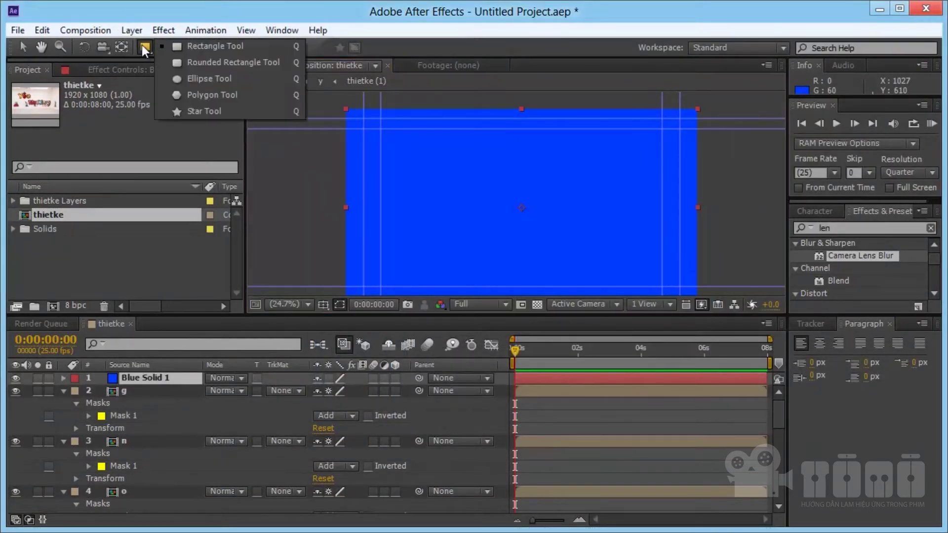
click(211, 78)
click(520, 202)
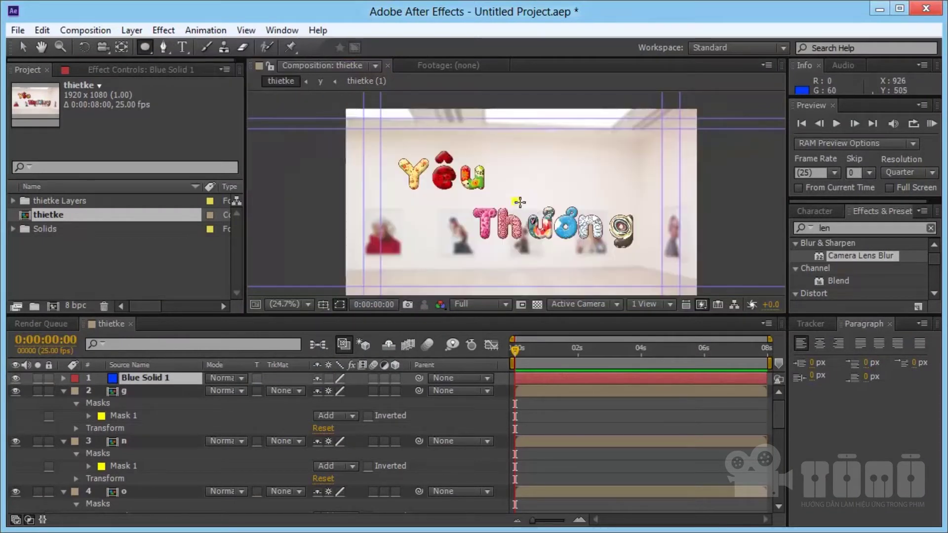
drag(519, 202, 533, 219)
key(v)
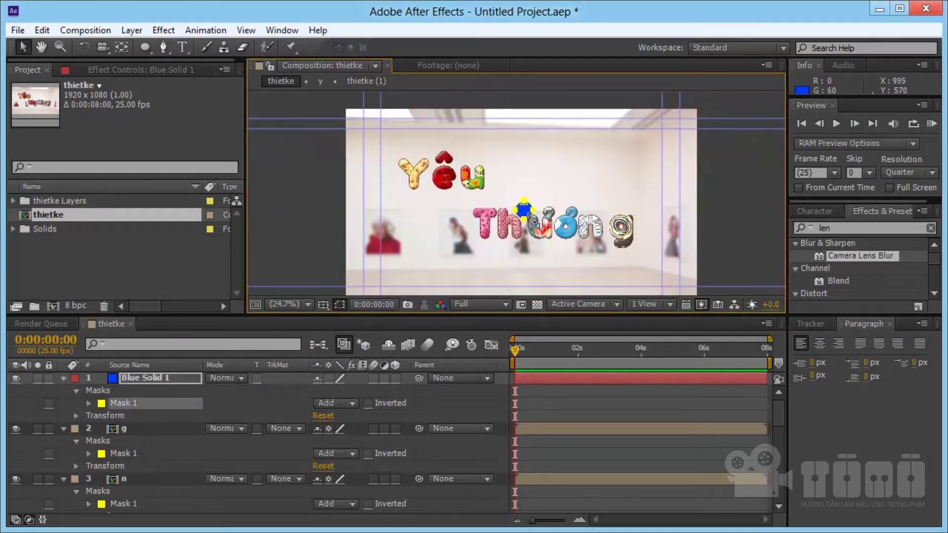
click(526, 213)
drag(524, 212, 434, 98)
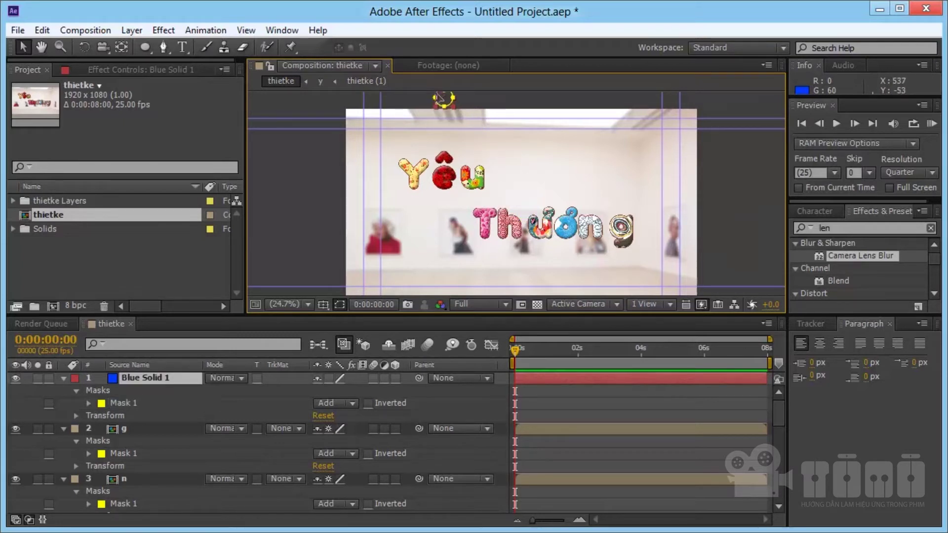
key(Return)
drag(558, 156, 567, 181)
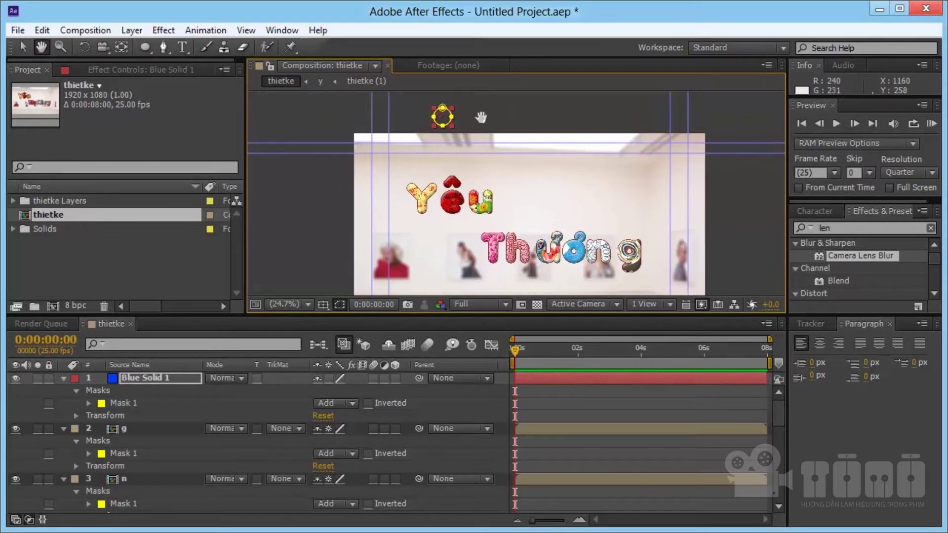
click(447, 121)
drag(446, 120, 450, 115)
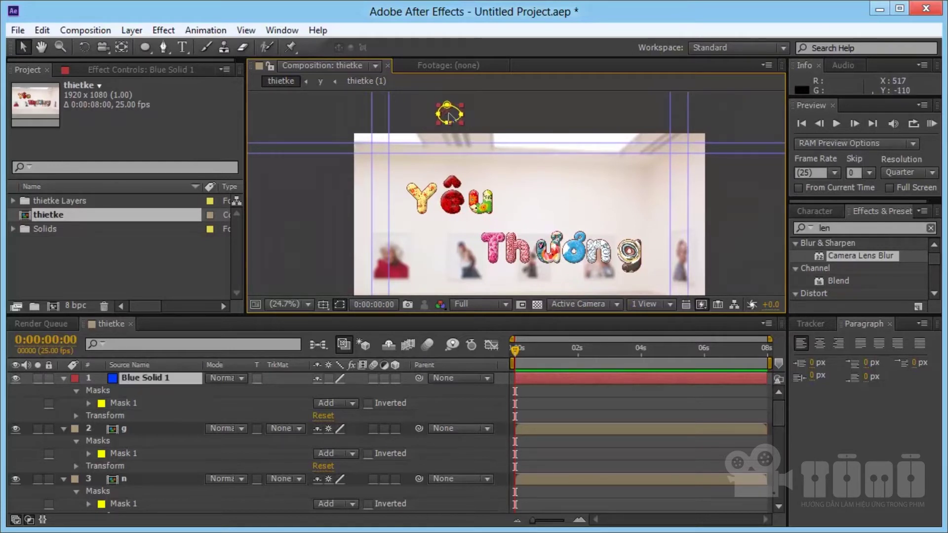
Duplicate the blue ellipse solid, shift the copy right, and collapse the layer properties
key(ctrl+d)
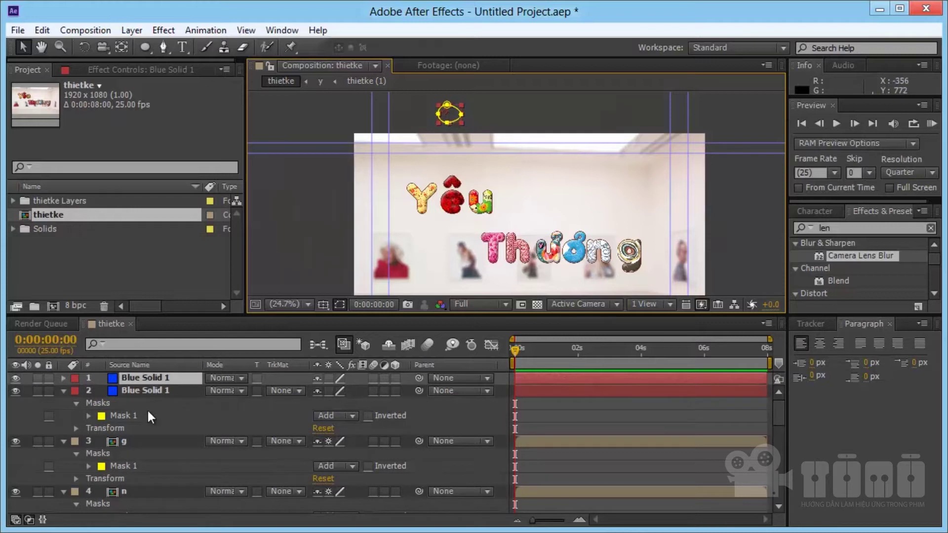
mouse_move(458, 116)
mouse_down()
mouse_move(572, 117)
mouse_move(564, 117)
mouse_up()
key(ctrl+grave)
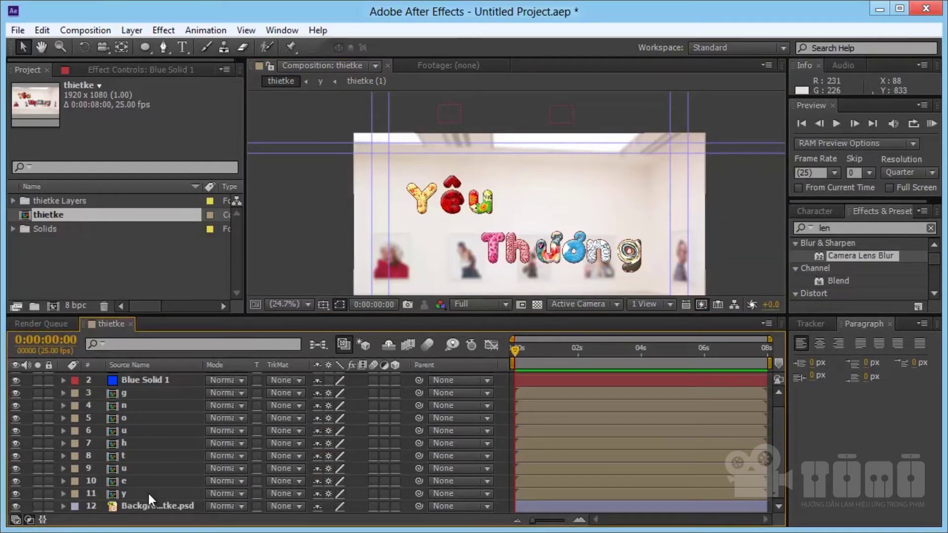
click(149, 494)
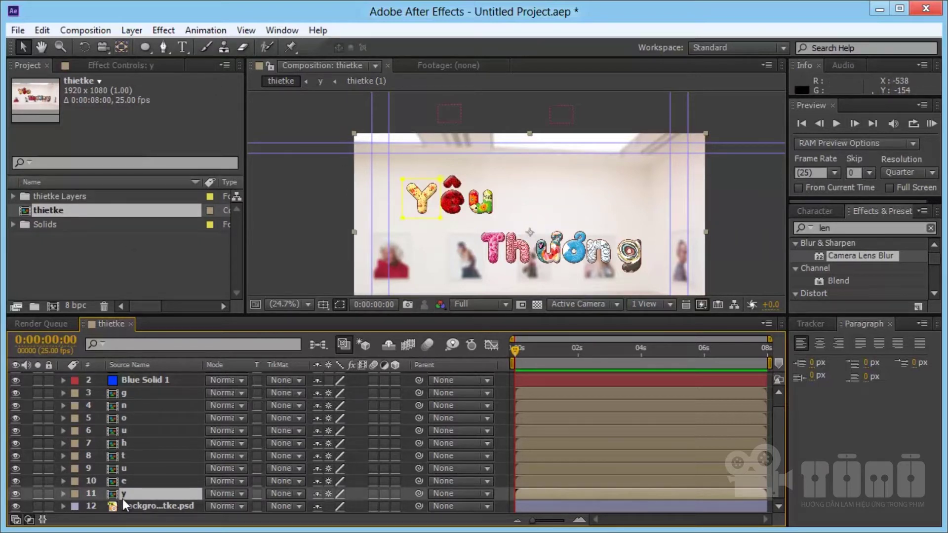
click(120, 46)
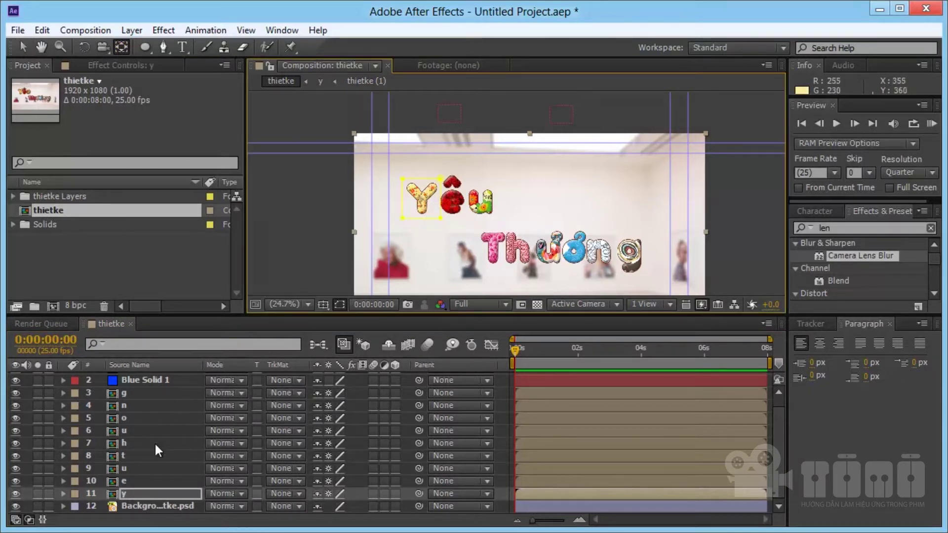
click(126, 481)
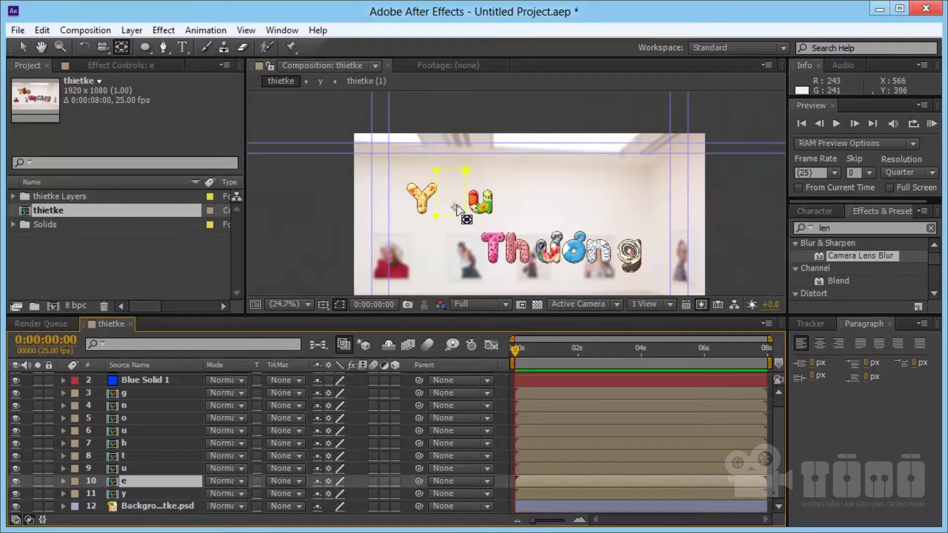
click(151, 478)
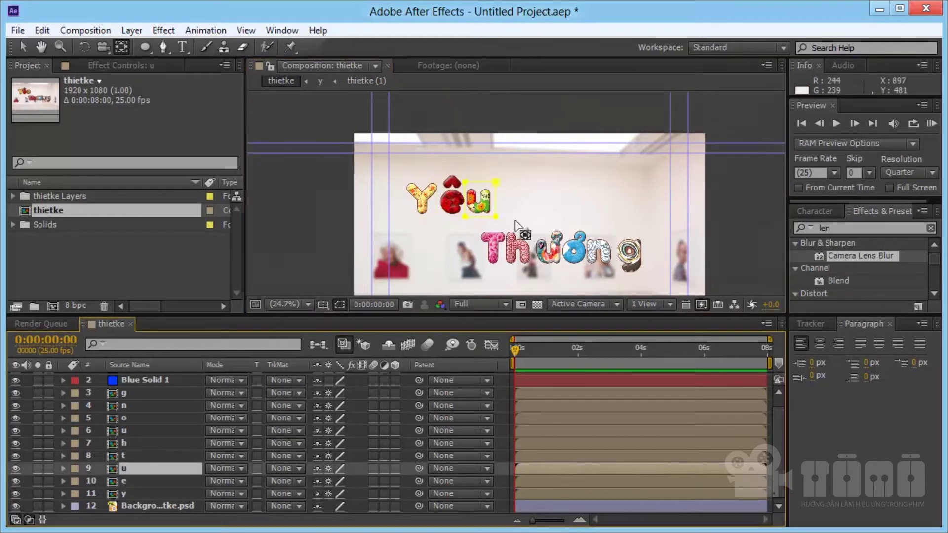
key(ctrl+Up)
key(ctrl+Up)
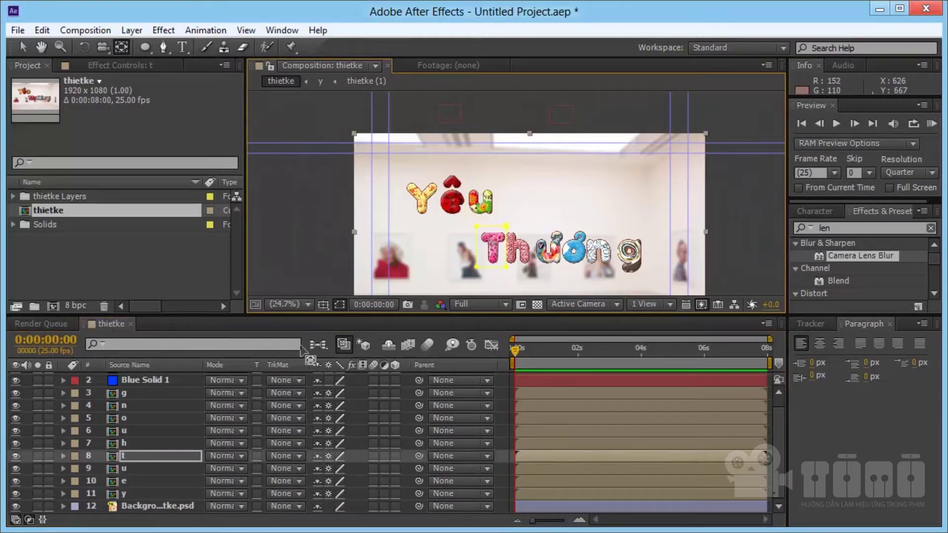
key(ctrl+Up)
key(ctrl+Up)
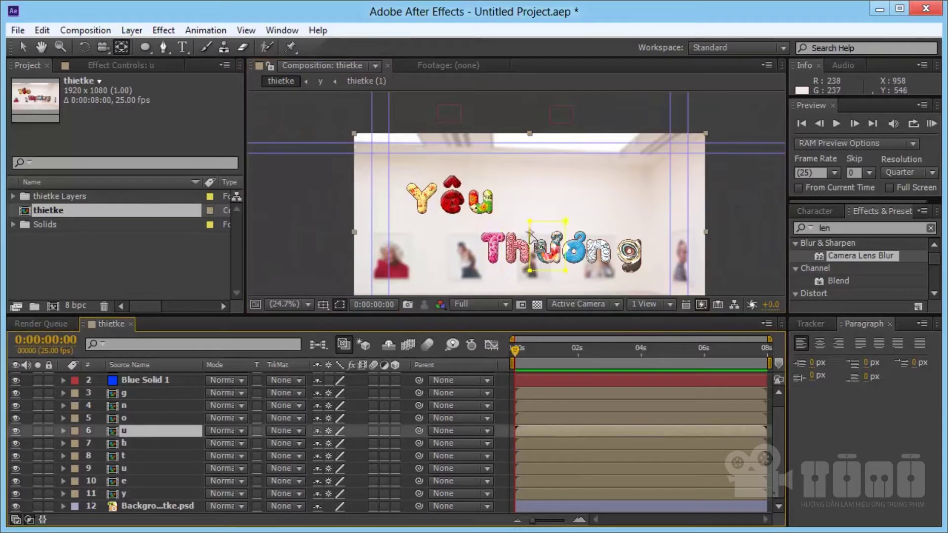
key(ctrl+Up)
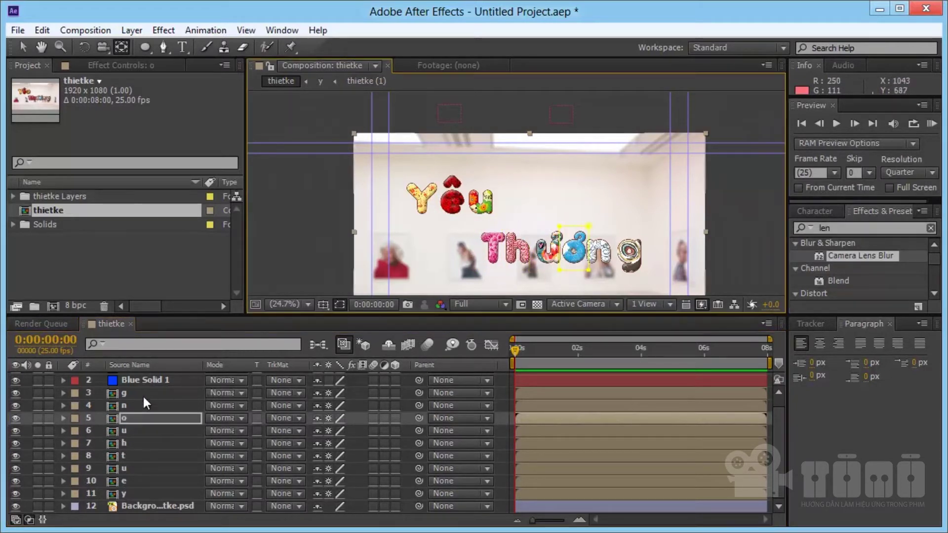
key(ctrl+Up)
key(ctrl+Up)
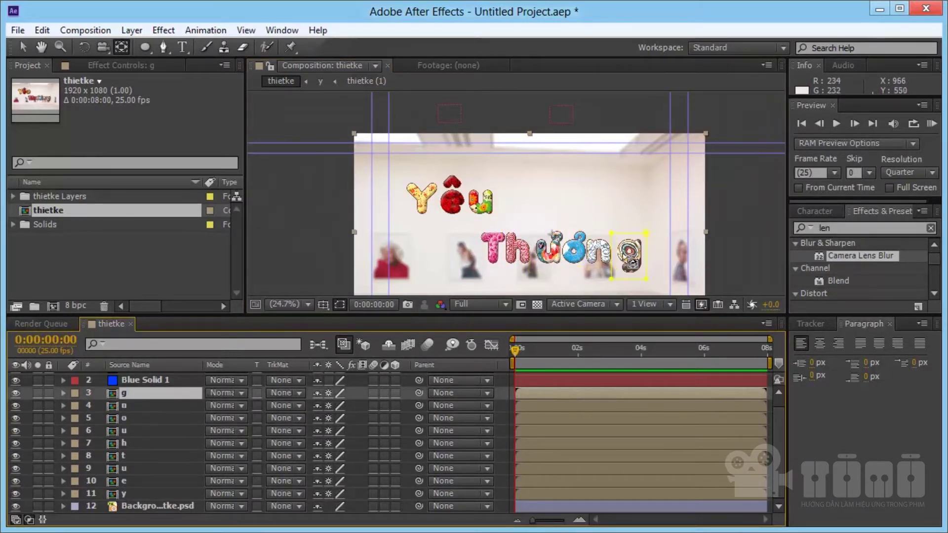
key(Return)
key(ctrl+Up)
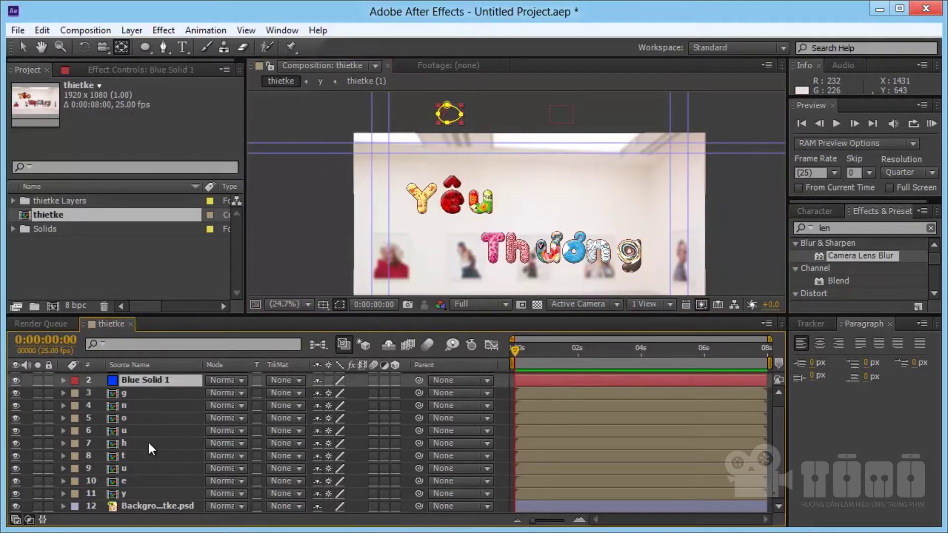
key(ctrl+d)
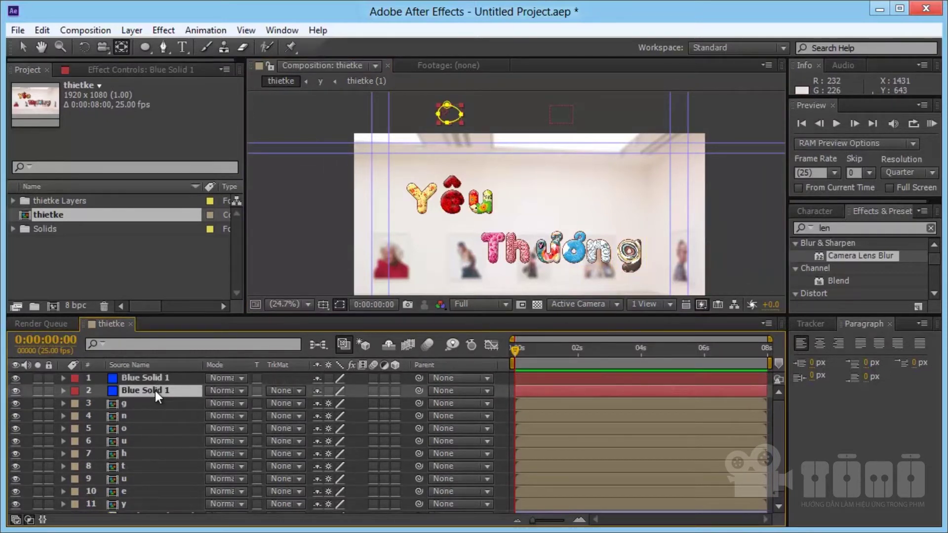
key(Return)
Name the lower blue solid fixyeu and the top one fixthuong
text(fixyeu)
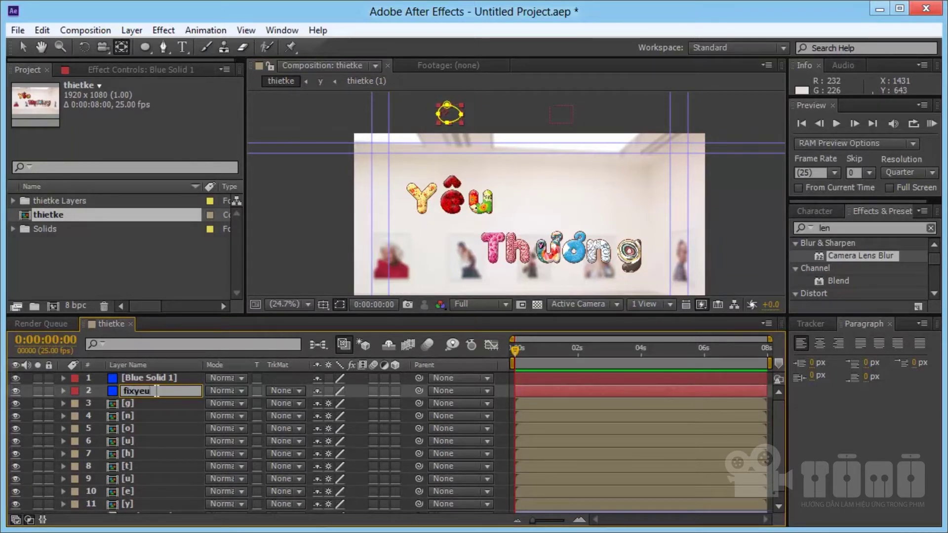
key(Return)
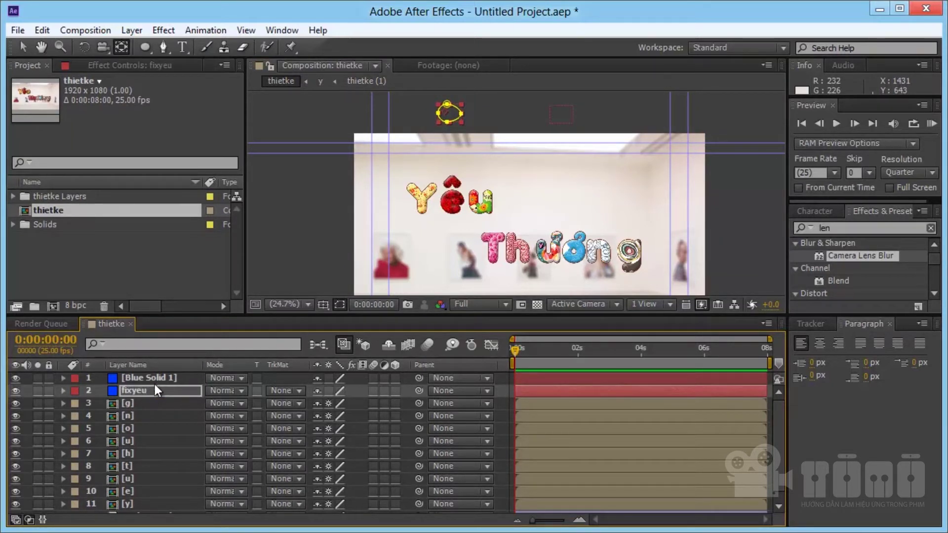
click(164, 378)
key(Return)
text(fixthuong)
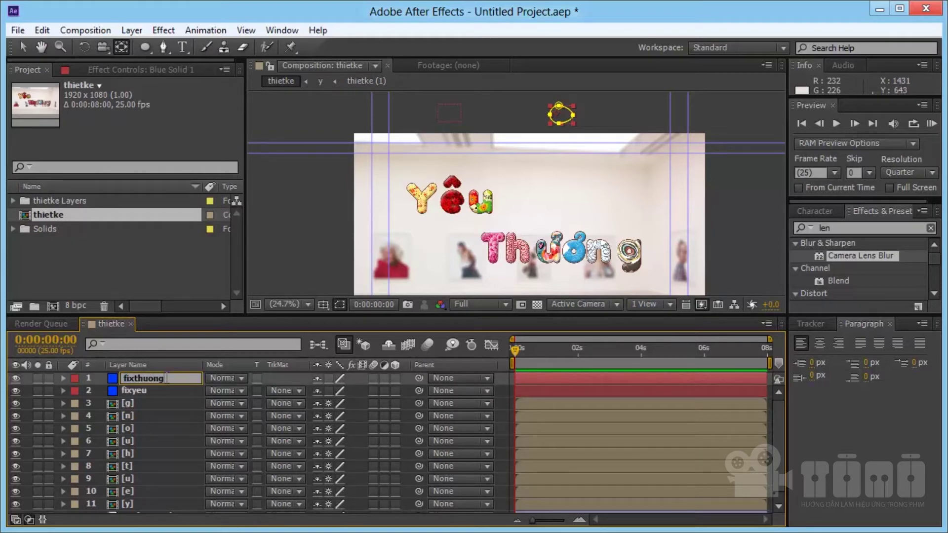
key(Return)
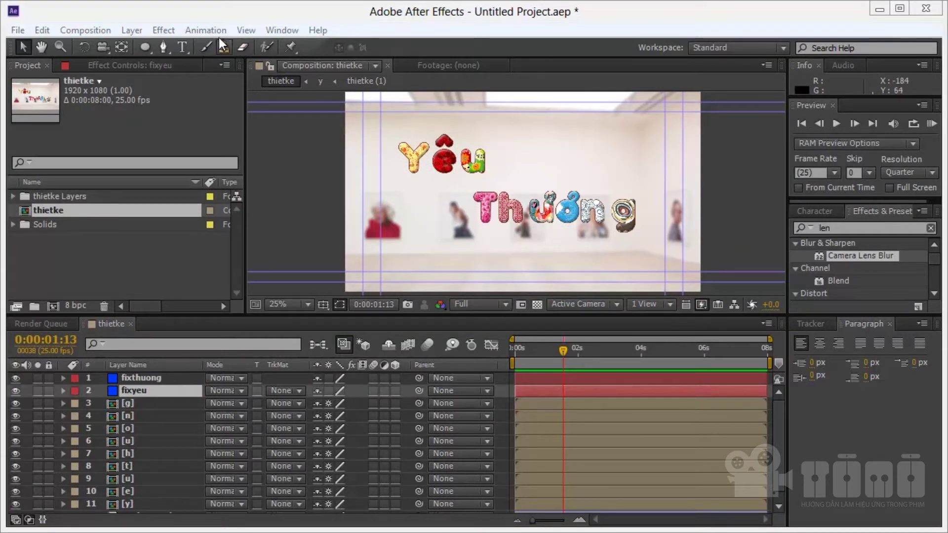
click(87, 29)
click(125, 311)
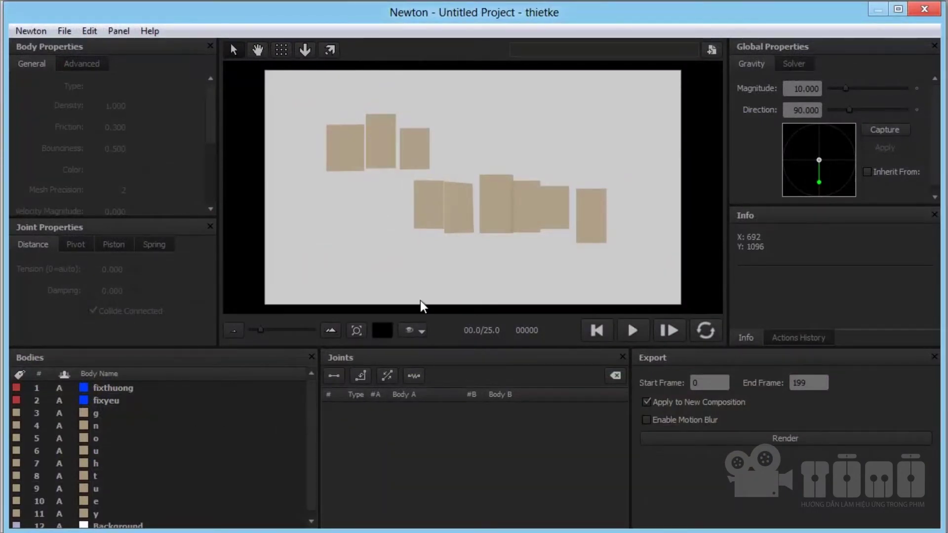
scroll(434, 259, down, 2)
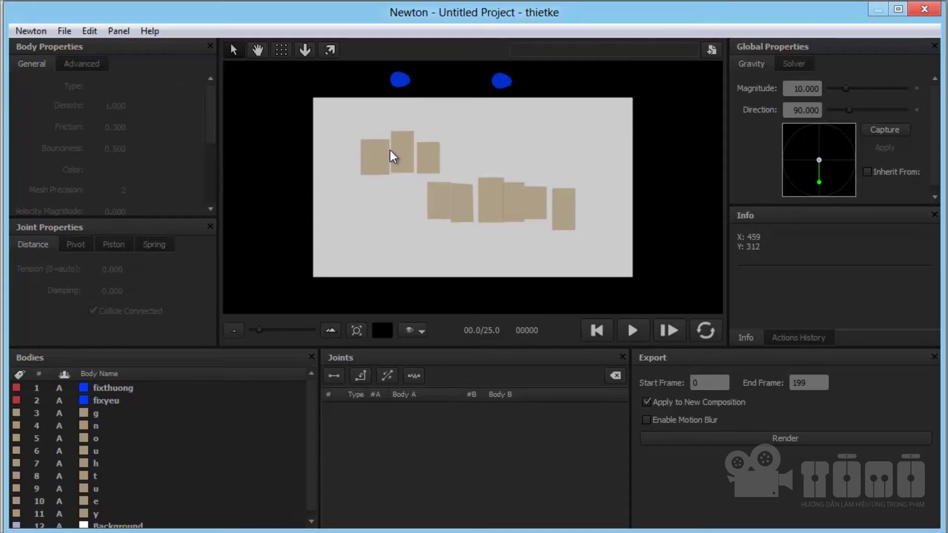
click(339, 214)
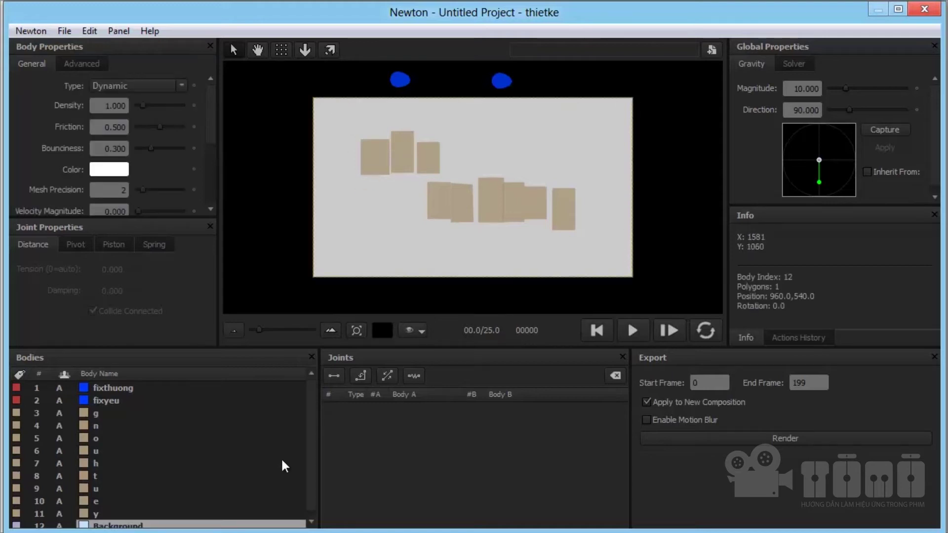
scroll(311, 461, down, 1)
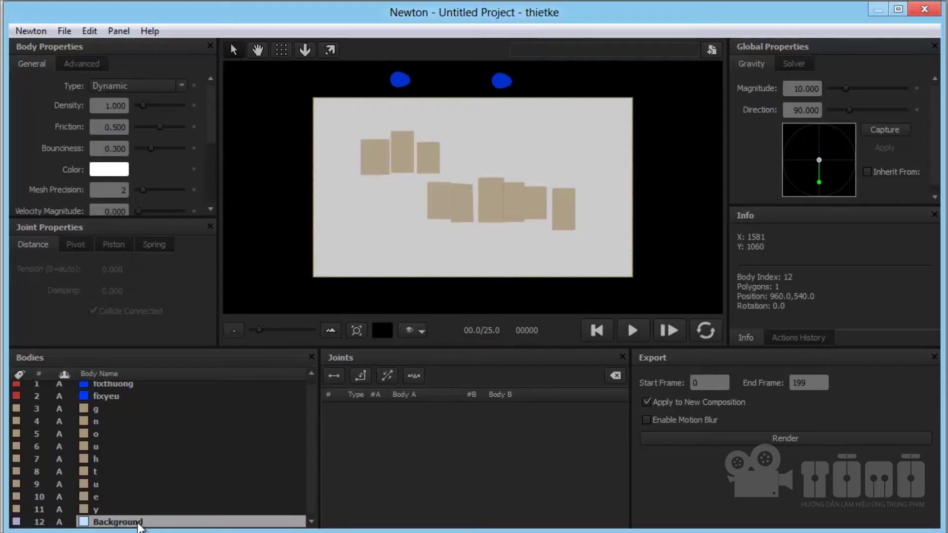
click(106, 509)
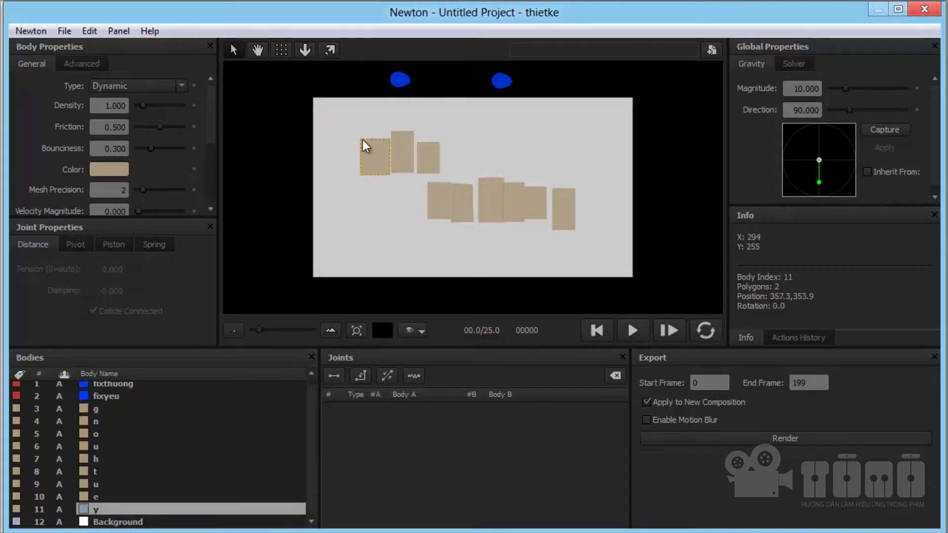
click(142, 395)
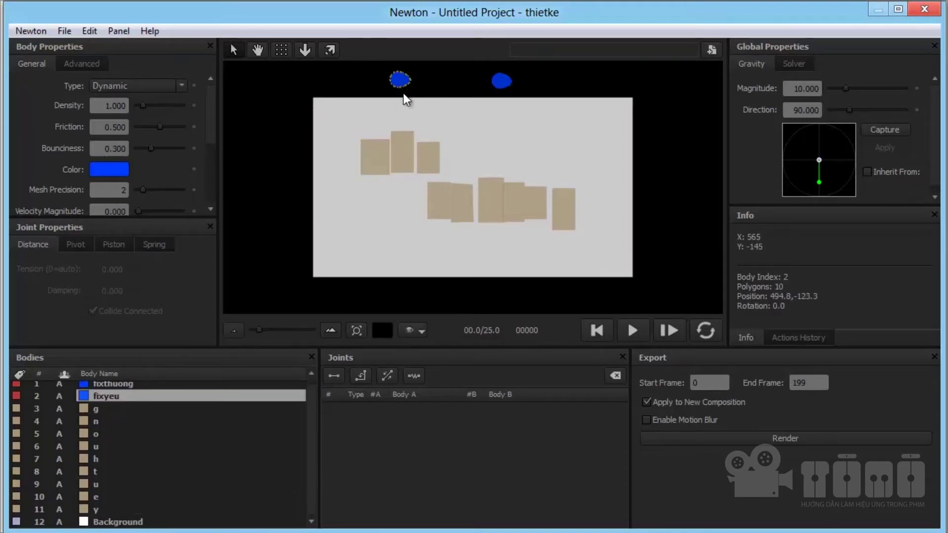
key(Up)
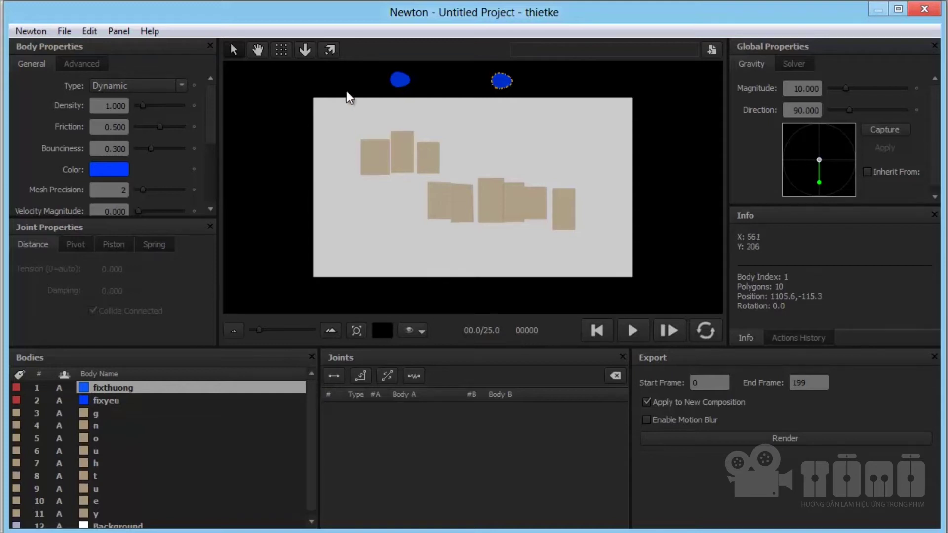
Set the Background body's type to Dead
click(180, 86)
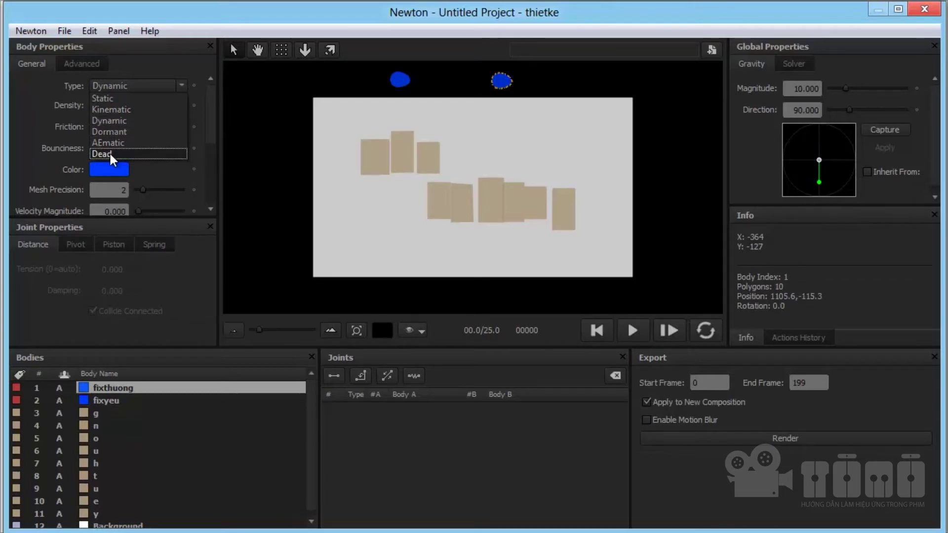
click(102, 85)
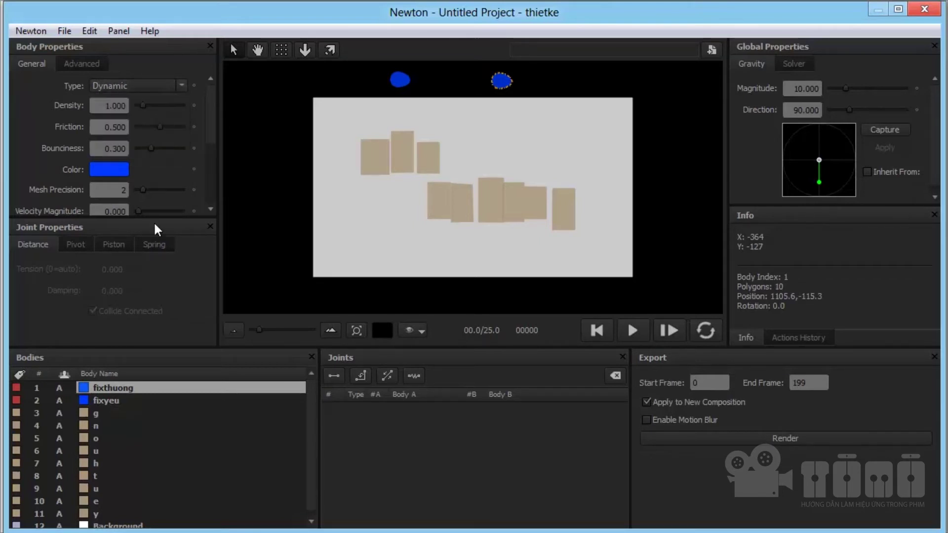
scroll(162, 499, down, 1)
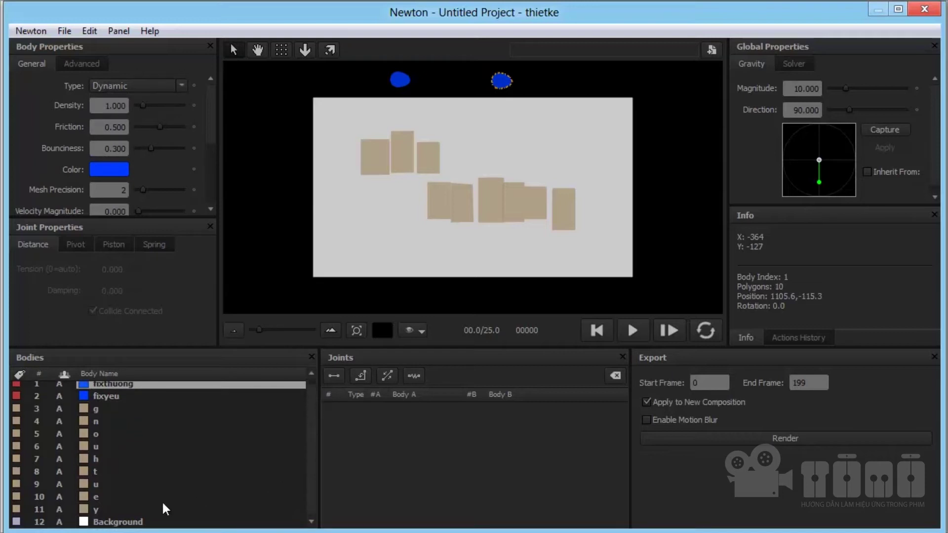
click(138, 523)
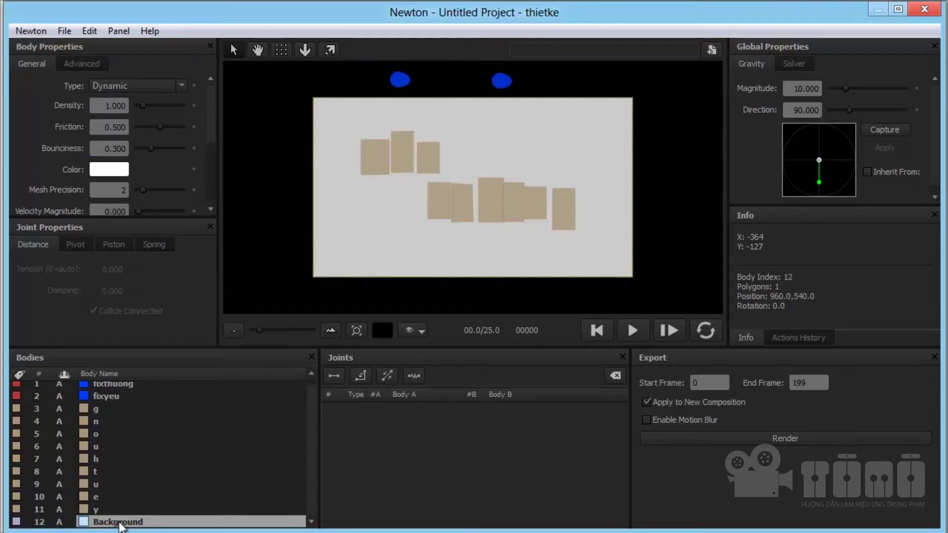
click(125, 85)
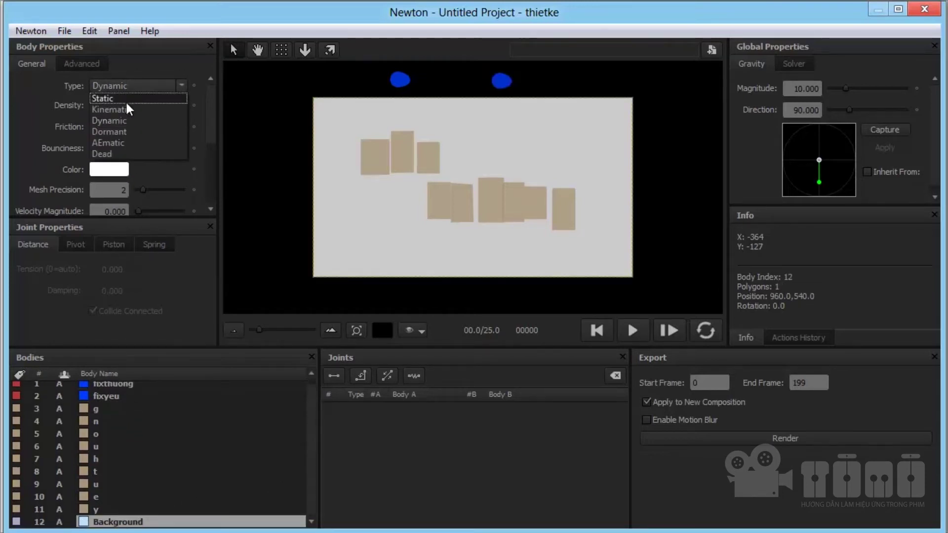
click(118, 155)
Set both fixyeu and fixthuong anchor bodies to Static
scroll(211, 381, up, 1)
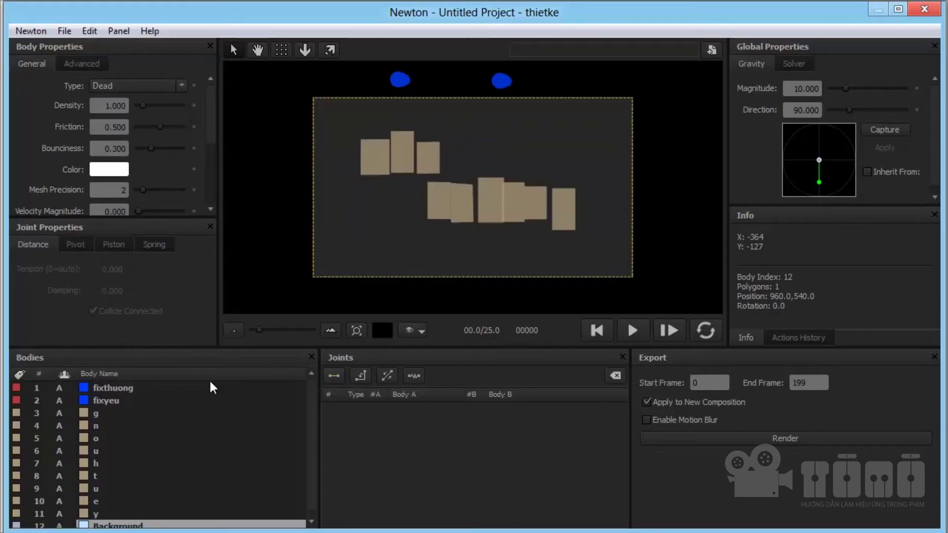
click(138, 401)
click(117, 84)
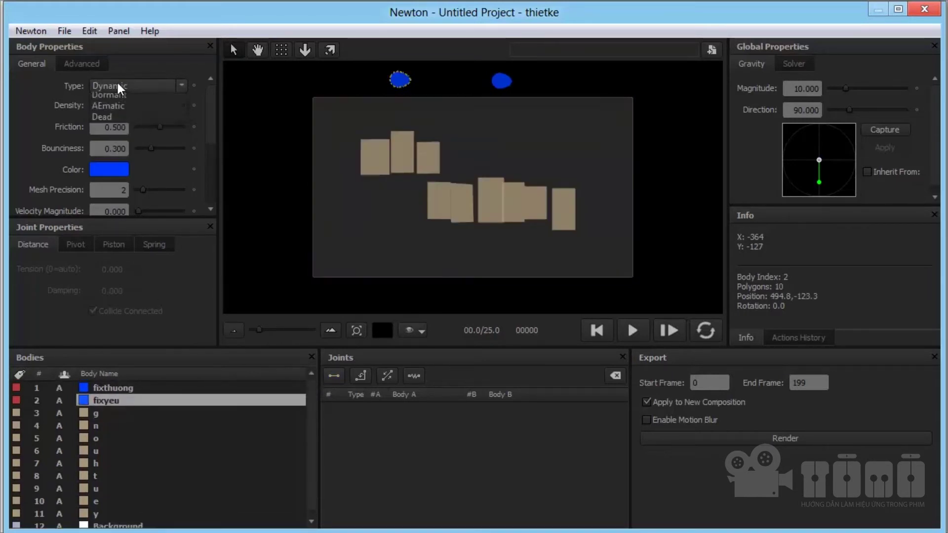
click(117, 98)
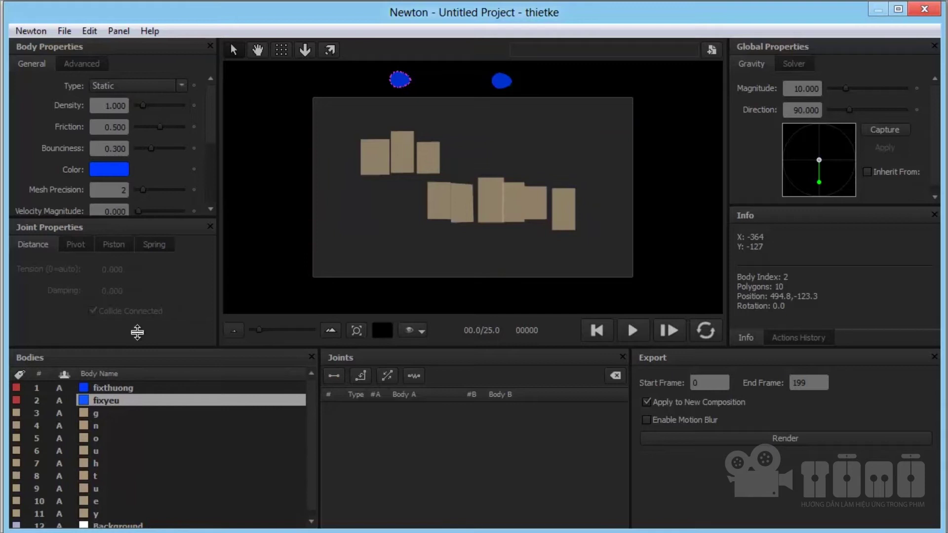
click(120, 389)
click(132, 85)
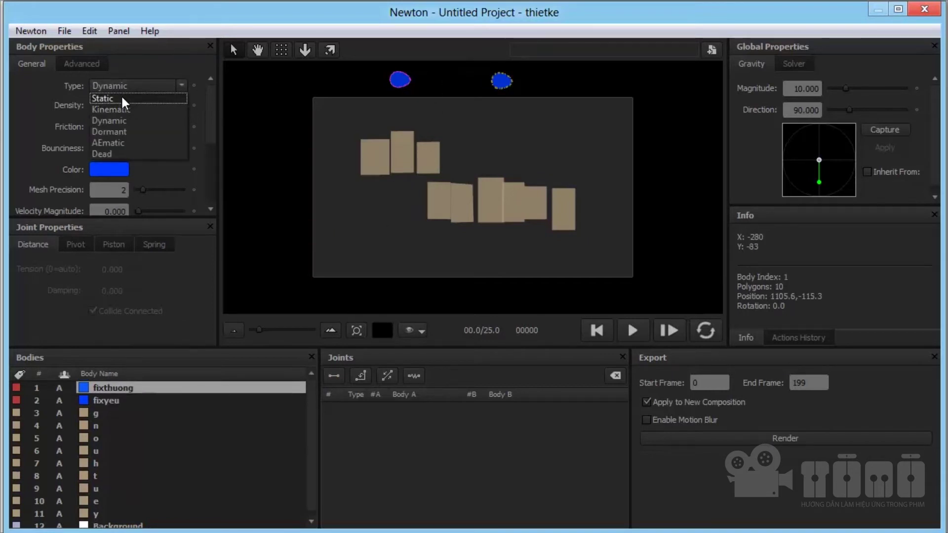
click(120, 96)
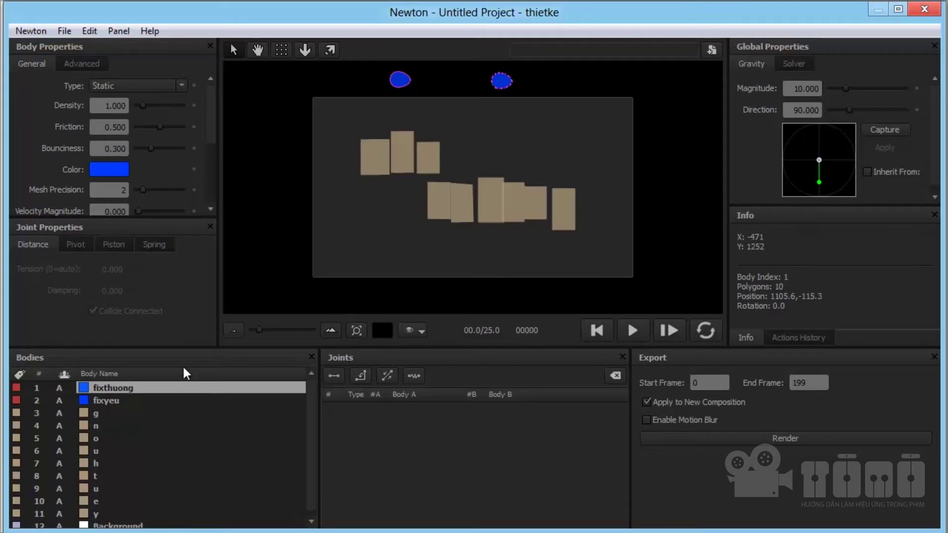
click(105, 413)
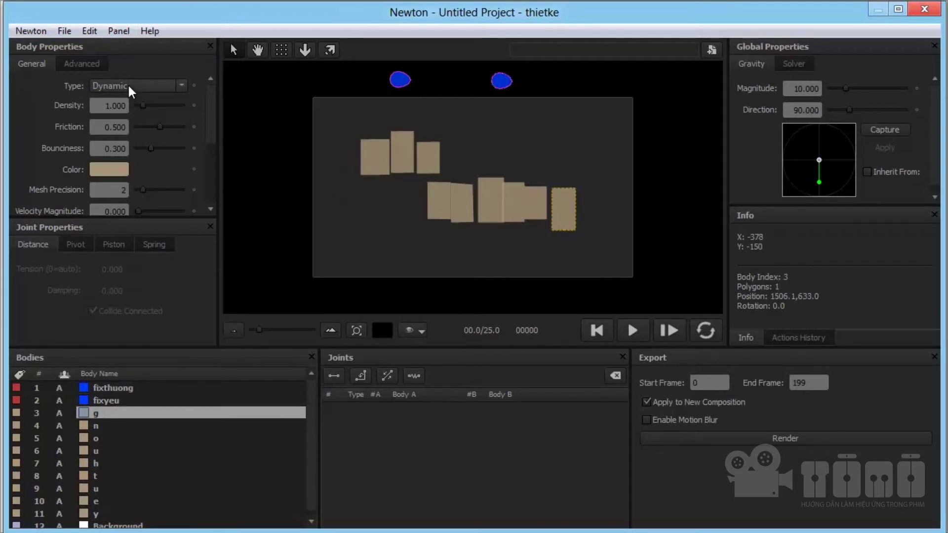
click(633, 331)
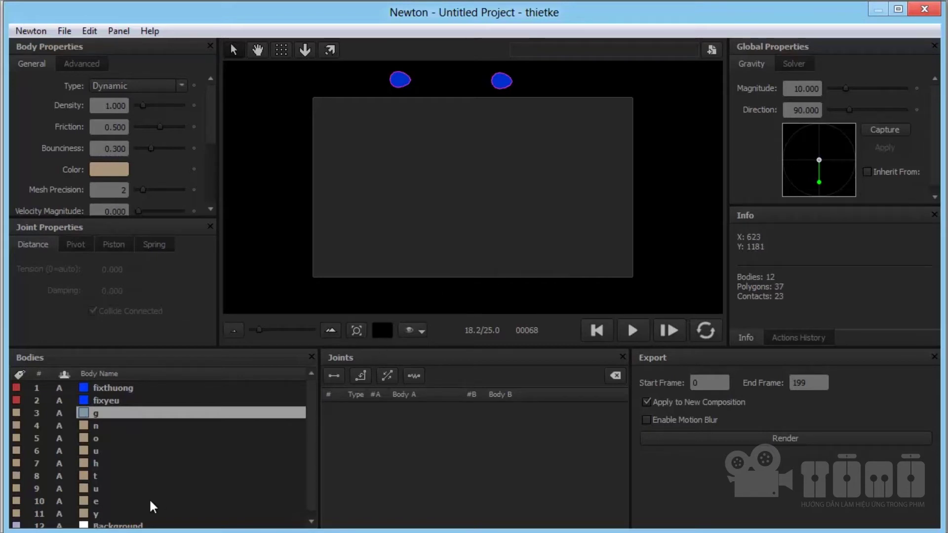
click(111, 514)
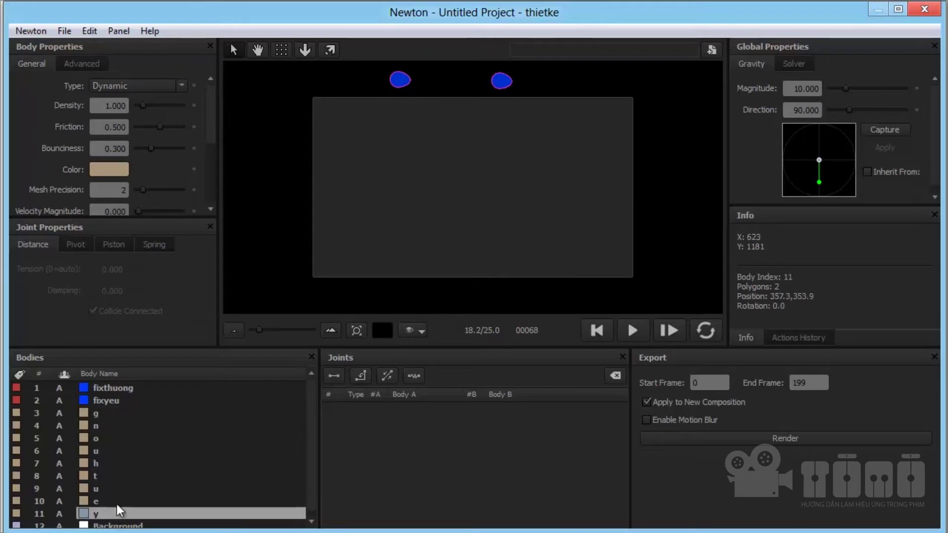
ctrl+click(117, 399)
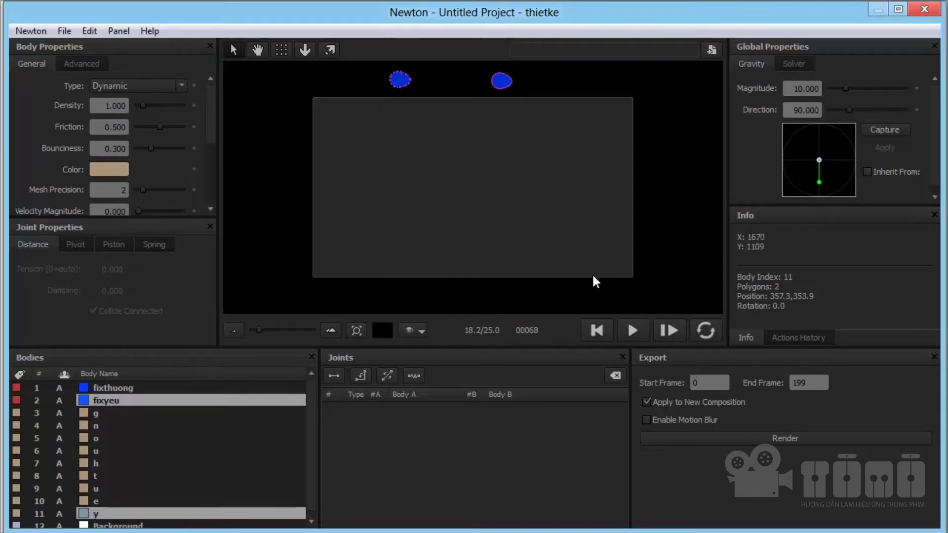
click(596, 331)
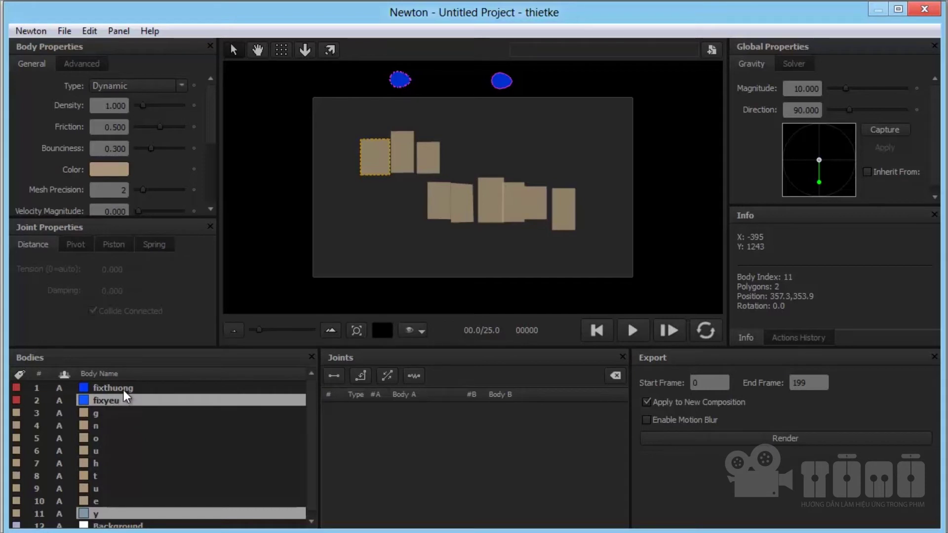
click(344, 374)
Hang letters y, e and u from fixyeu with spring joints
click(97, 514)
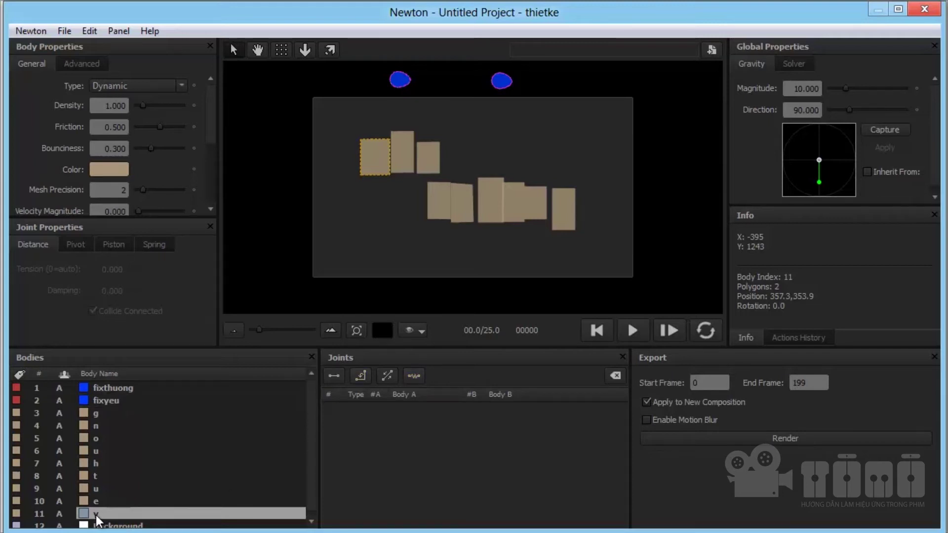
ctrl+click(100, 401)
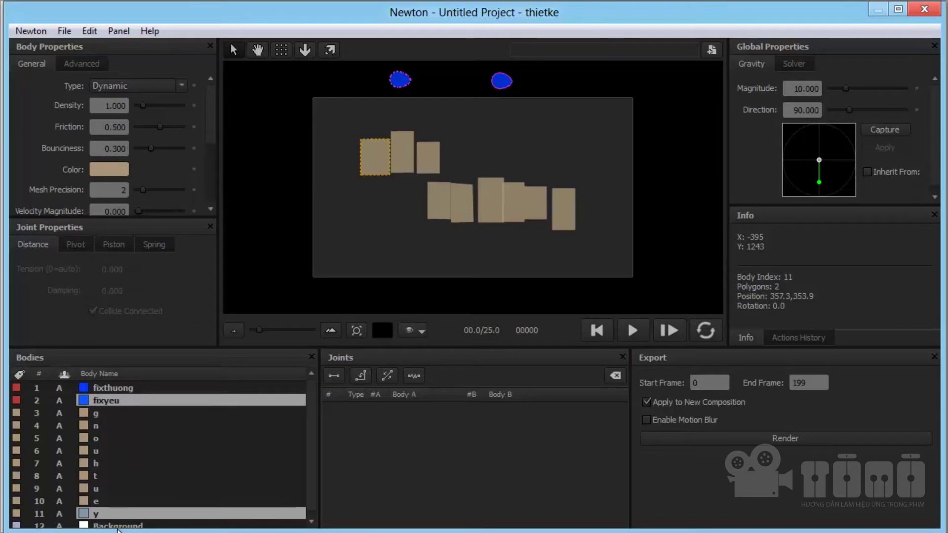
click(416, 376)
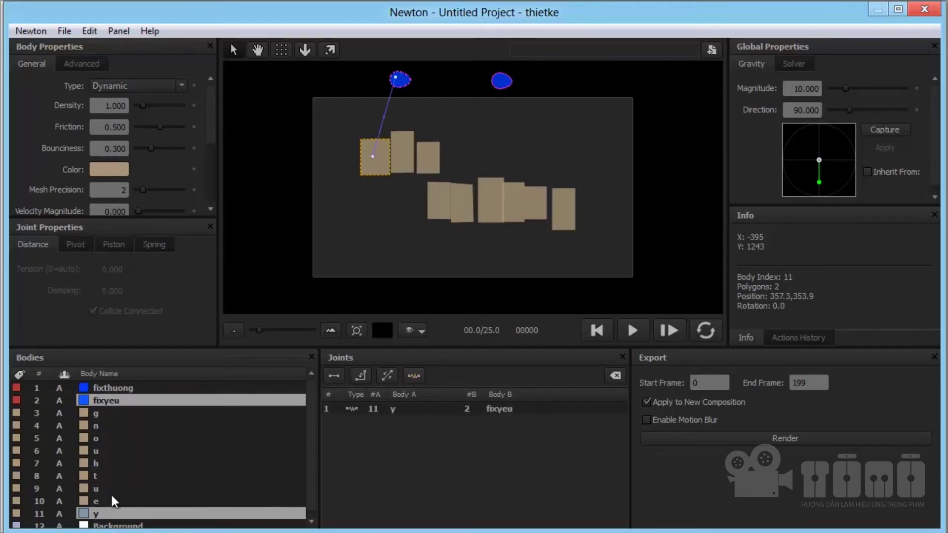
click(100, 501)
ctrl+click(102, 390)
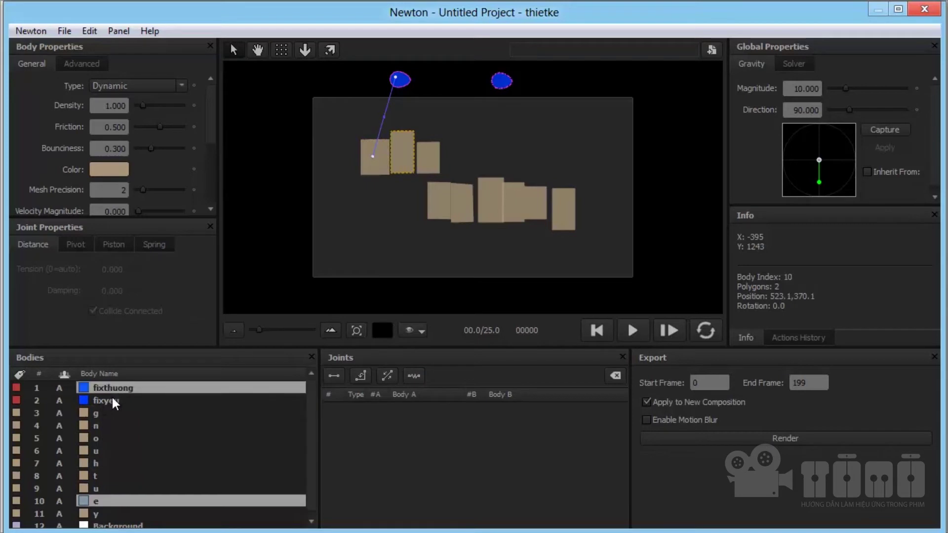
click(113, 386)
click(114, 401)
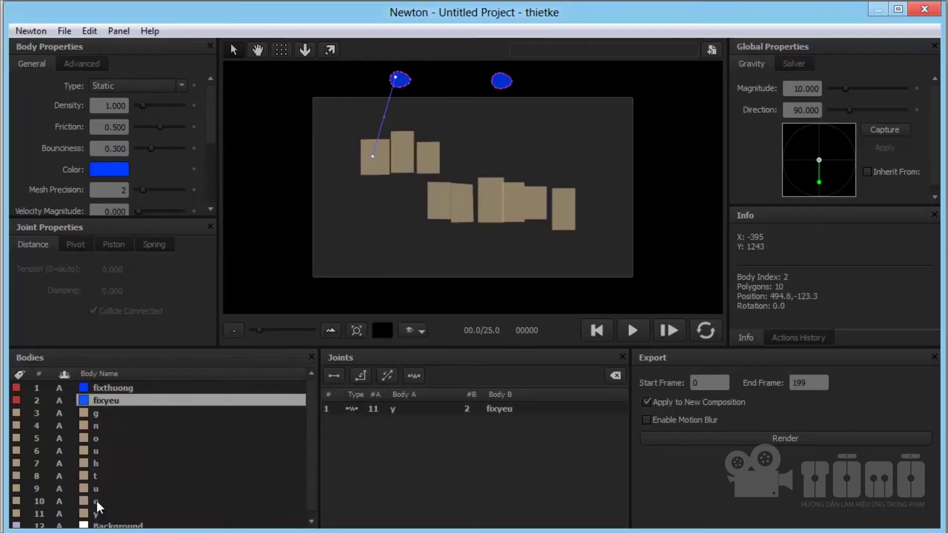
ctrl+click(96, 500)
click(410, 377)
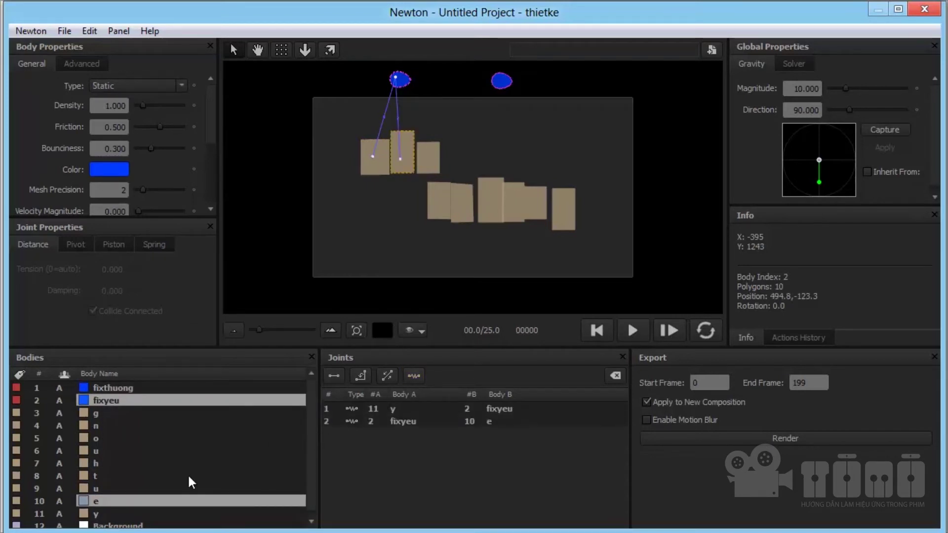
click(116, 488)
ctrl+click(115, 400)
click(415, 377)
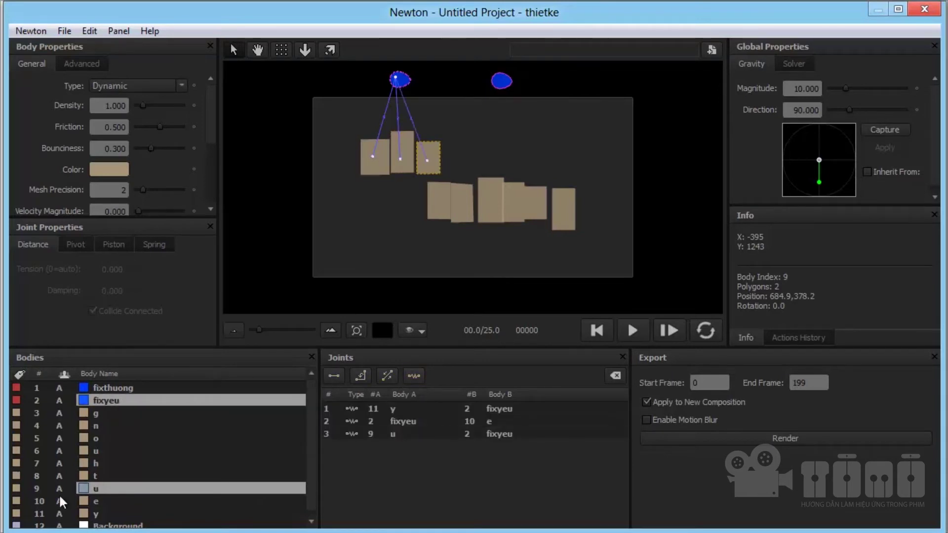
Connect letters t, h and u to fixthuong with spring joints
click(87, 476)
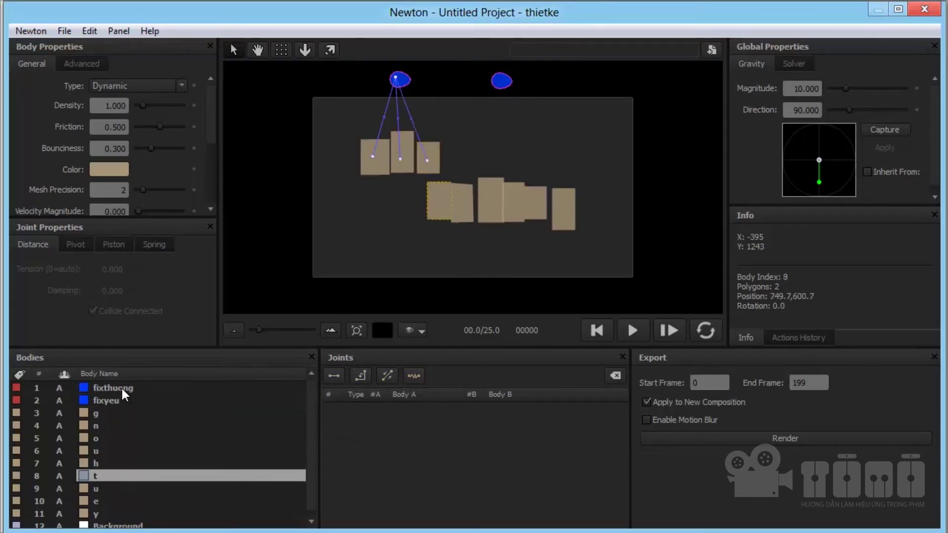
ctrl+click(122, 389)
click(413, 377)
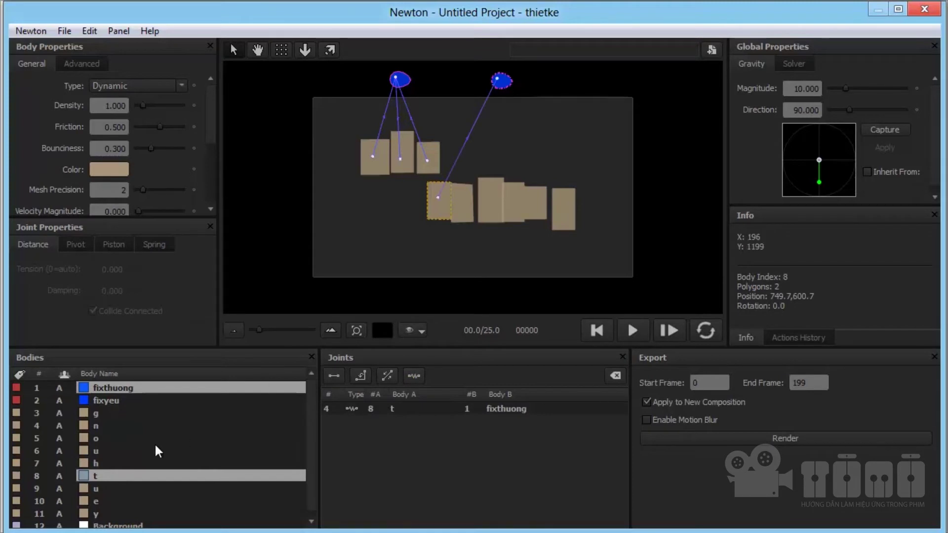
click(99, 464)
ctrl+click(138, 388)
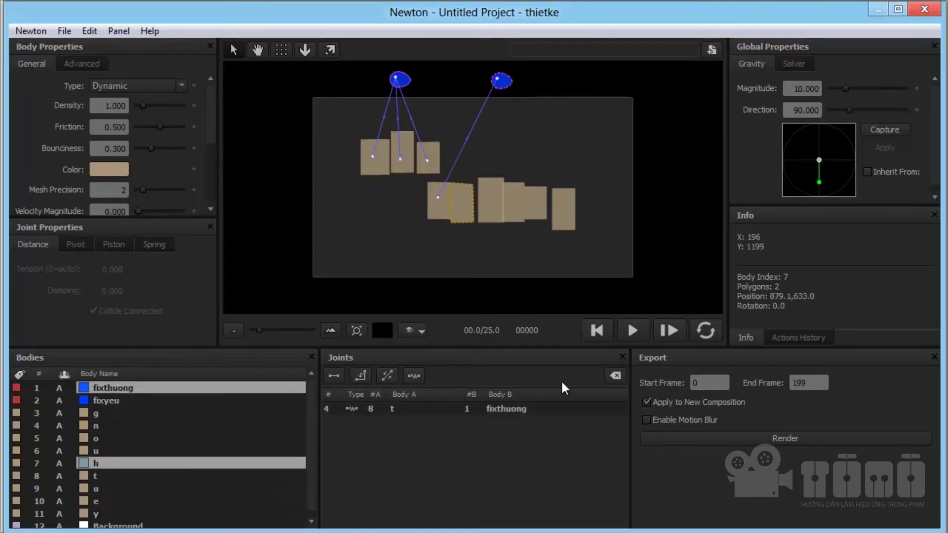
click(414, 376)
click(113, 451)
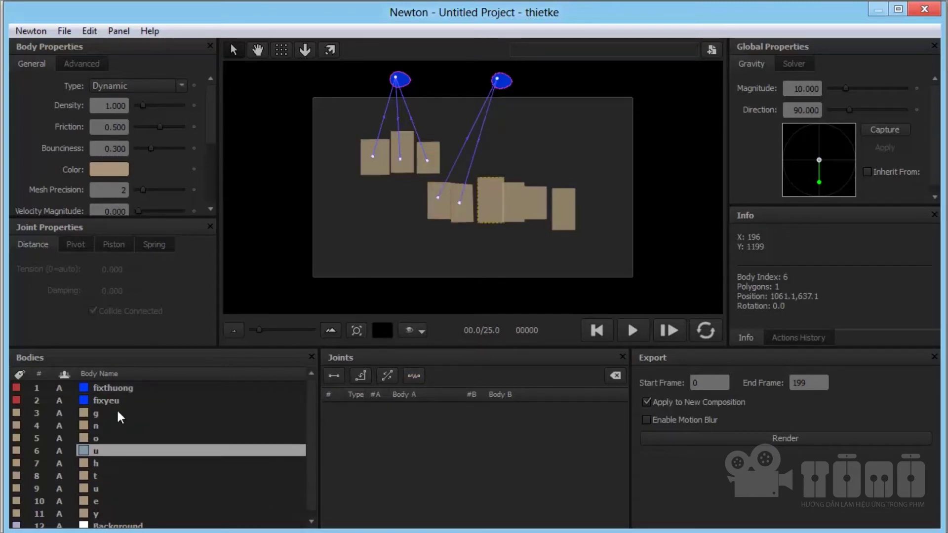
ctrl+click(119, 389)
click(414, 376)
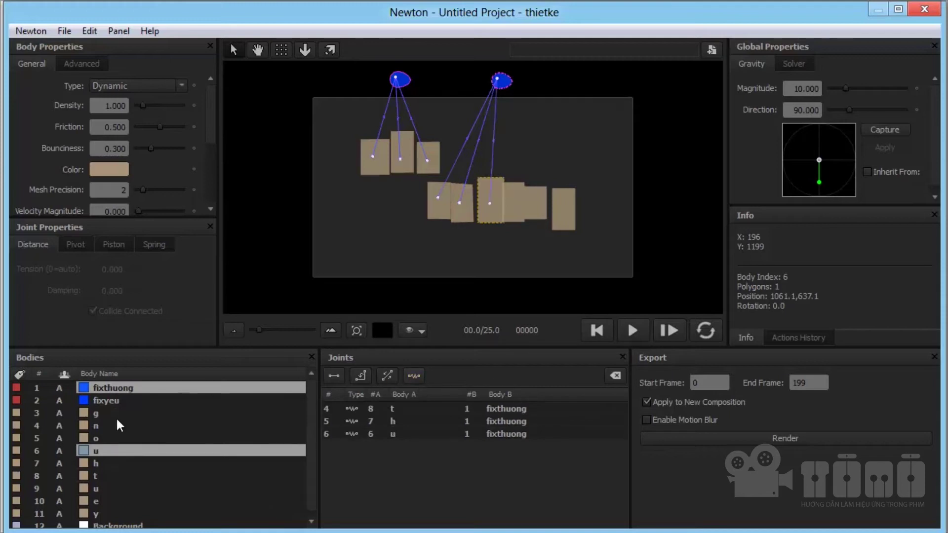
Connect letters o, n and g to fixthuong with springs and play the simulation
click(96, 436)
ctrl+click(105, 387)
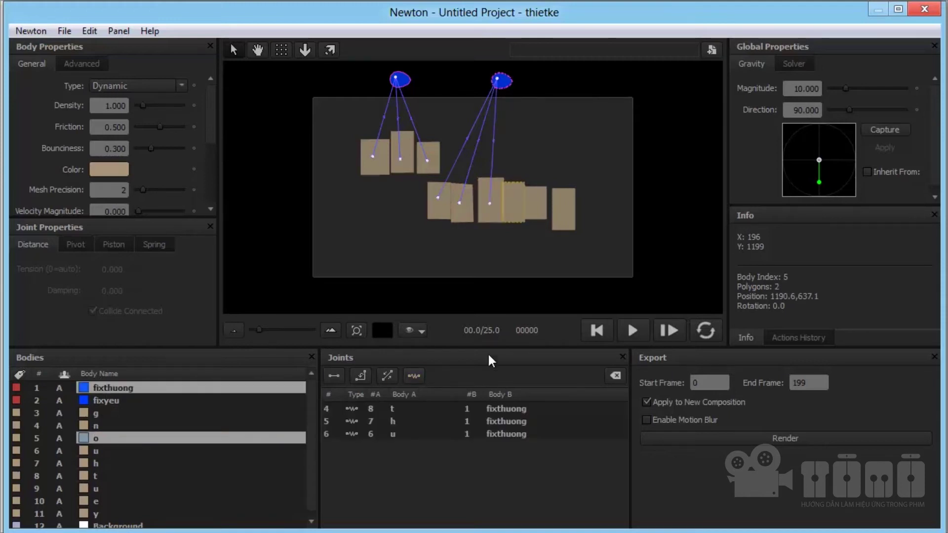
click(414, 376)
click(125, 426)
ctrl+click(125, 389)
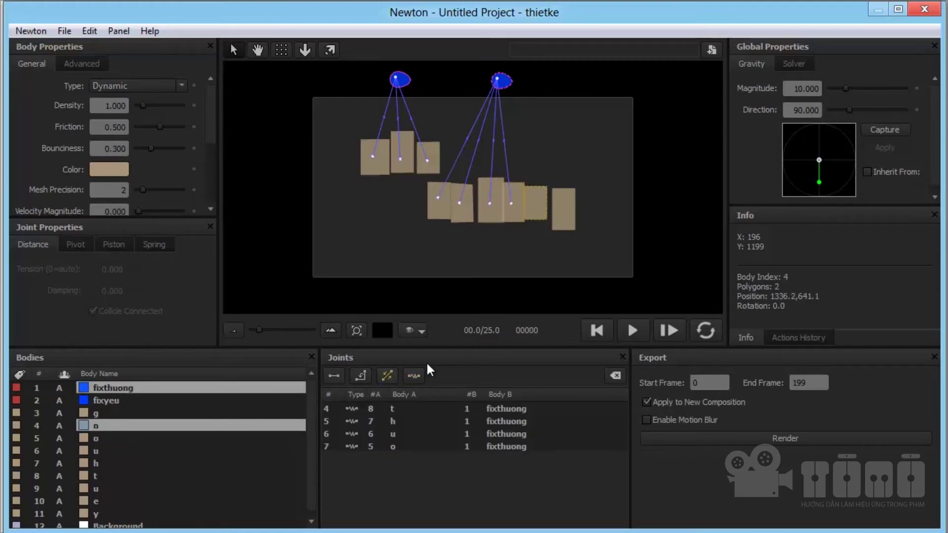
click(414, 377)
click(130, 412)
ctrl+click(127, 388)
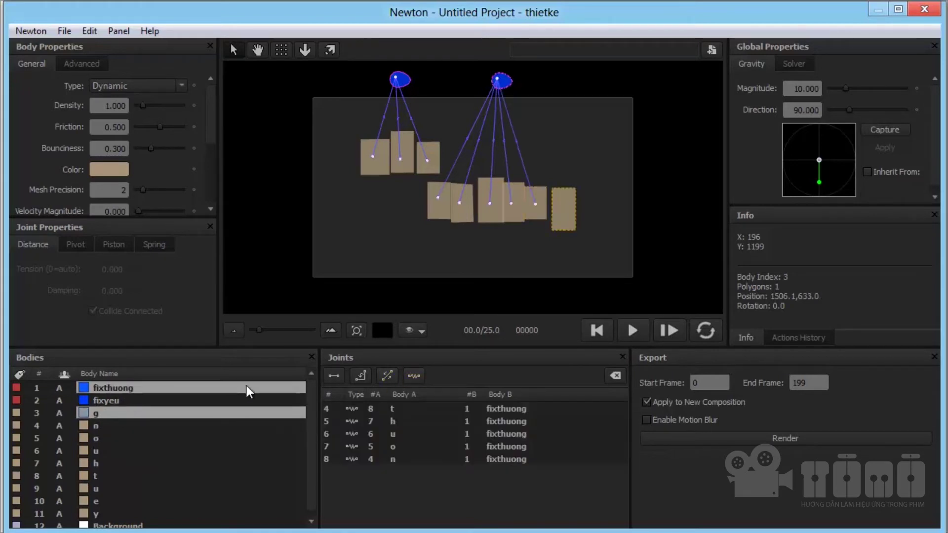
click(414, 376)
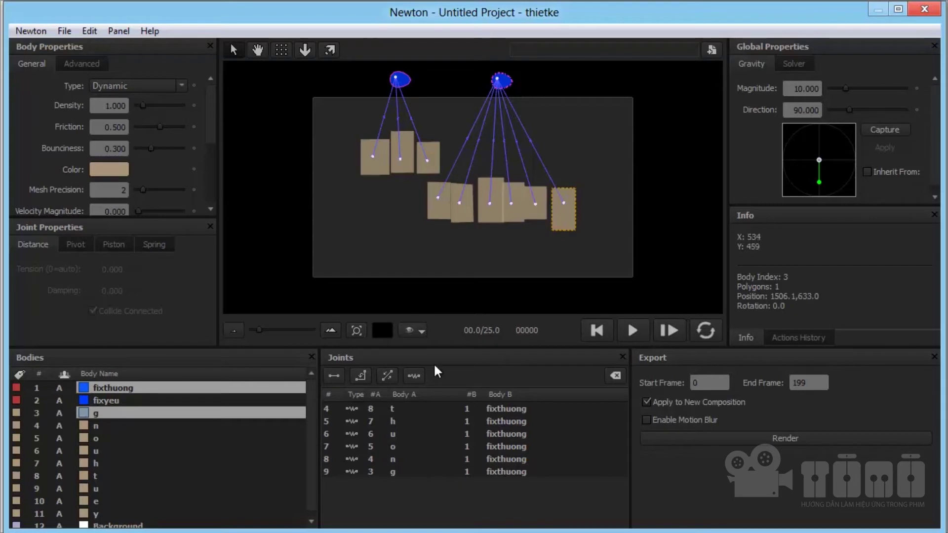
click(632, 330)
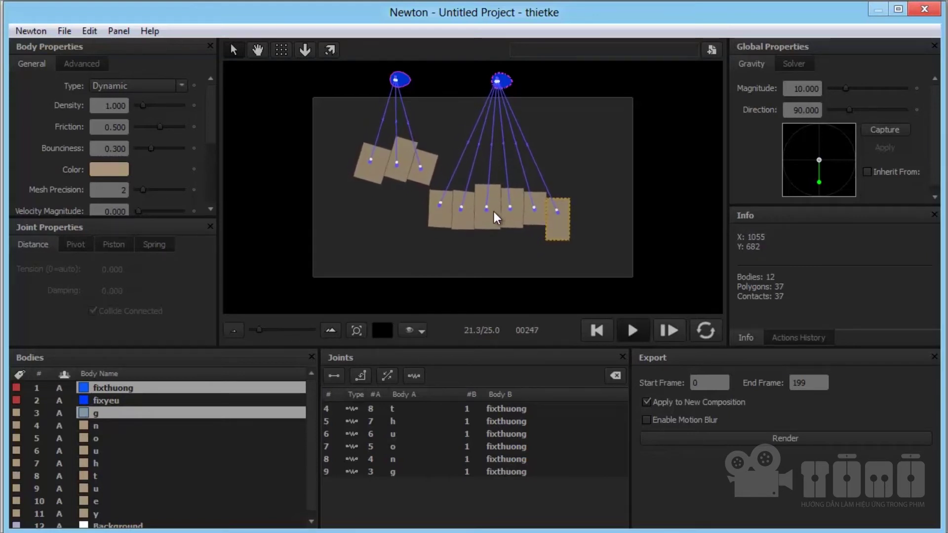
Rewind the simulation to frame 0
click(598, 331)
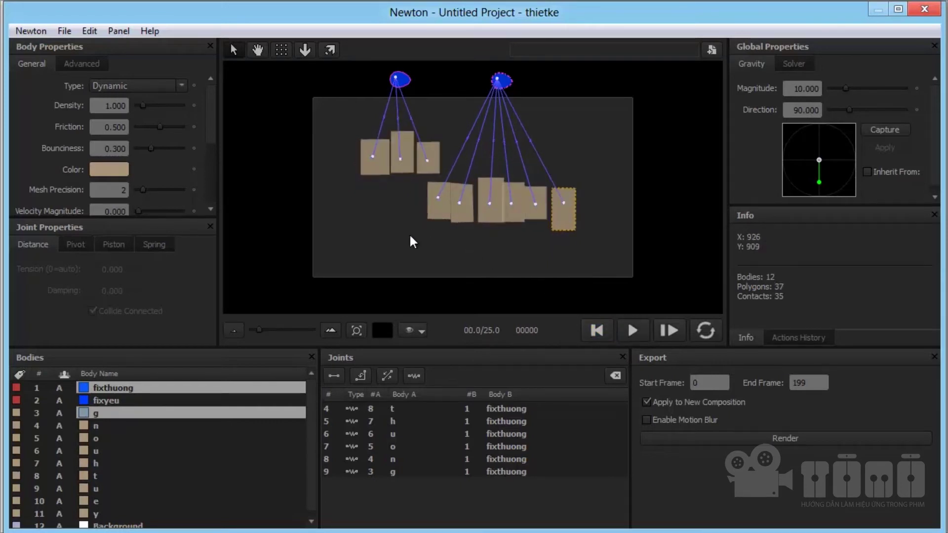
Nudge y left, move the Background aside, rearrange the letter boxes, and replay the simulation
drag(382, 163, 369, 165)
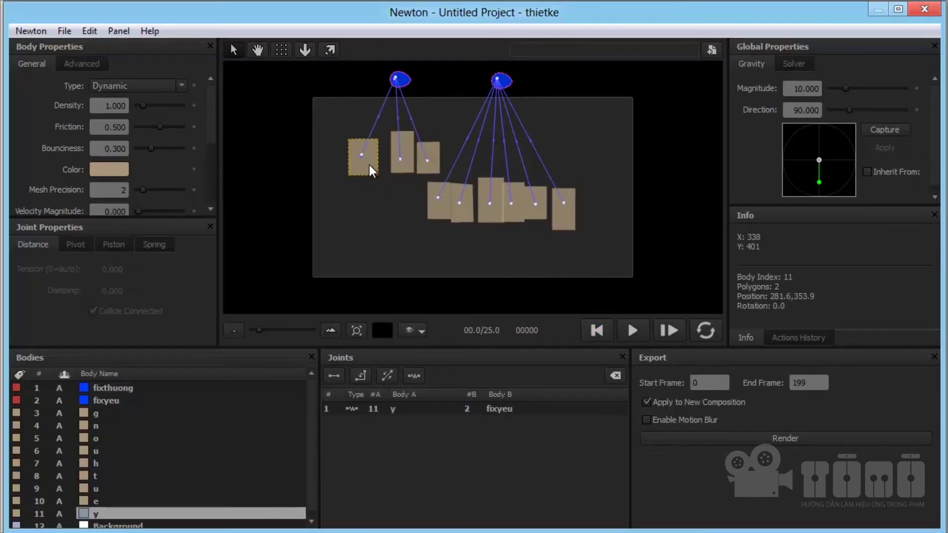
click(427, 167)
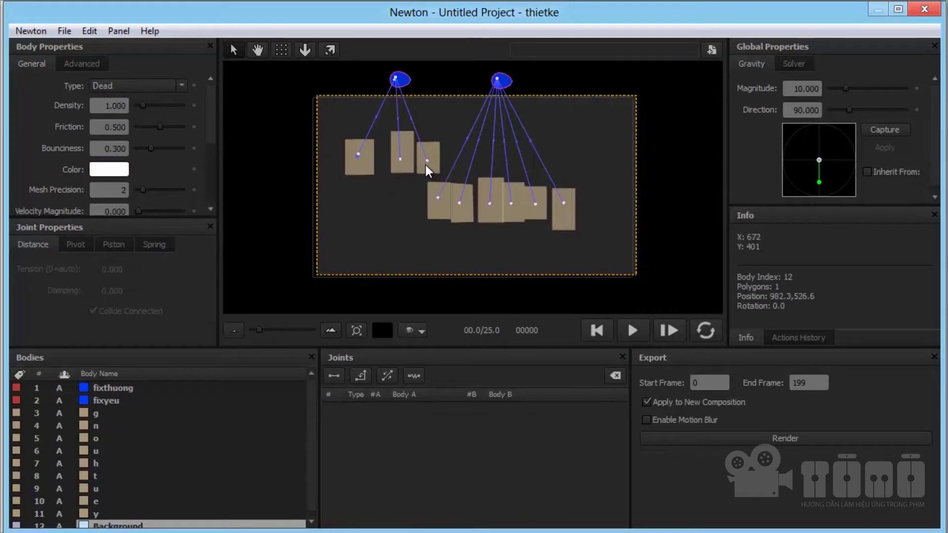
drag(576, 137, 302, 192)
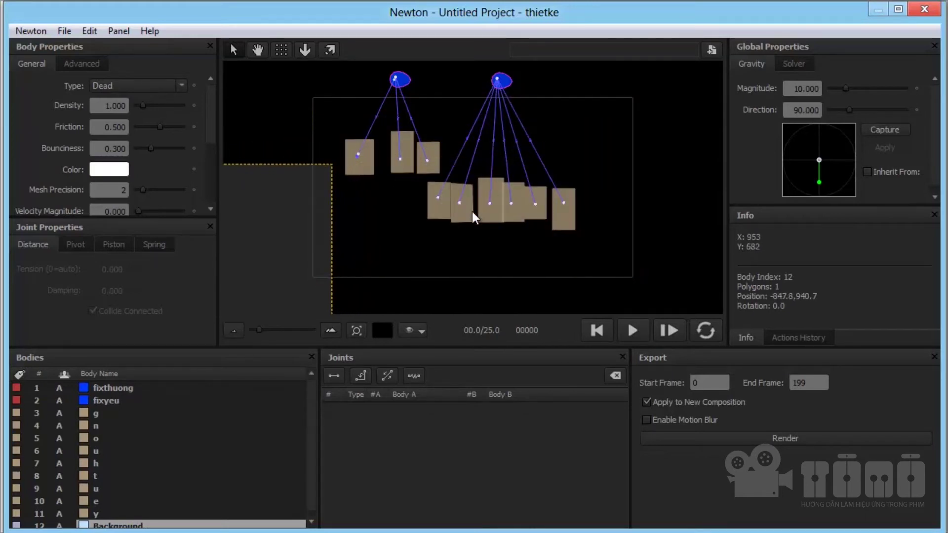
drag(434, 212, 413, 212)
mouse_move(556, 218)
mouse_down()
mouse_move(574, 210)
mouse_move(547, 210)
mouse_up()
click(541, 209)
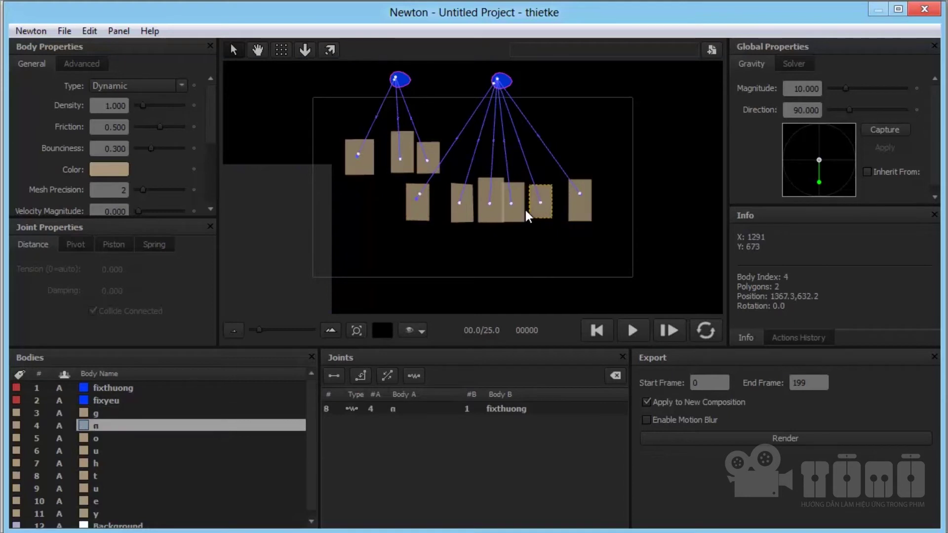
mouse_move(464, 212)
mouse_down()
mouse_move(455, 212)
mouse_move(473, 222)
mouse_up()
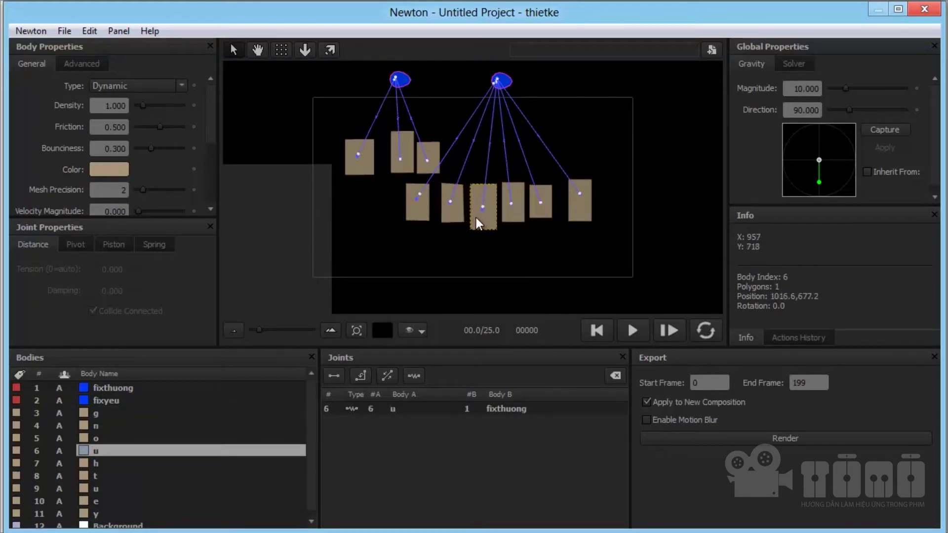
drag(429, 161, 440, 158)
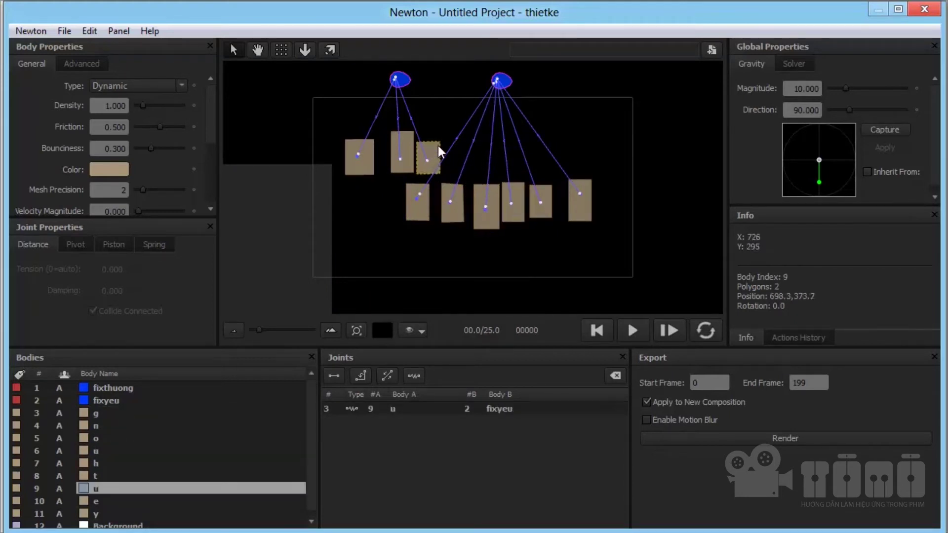
click(636, 331)
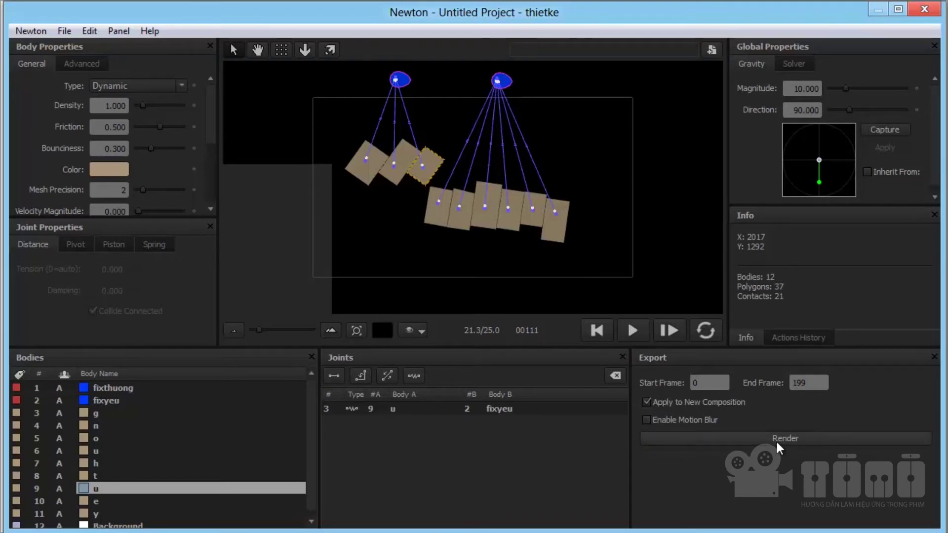
Enable motion blur, render frames 0–199 to a new composition, and select thietke 2
click(687, 403)
click(810, 437)
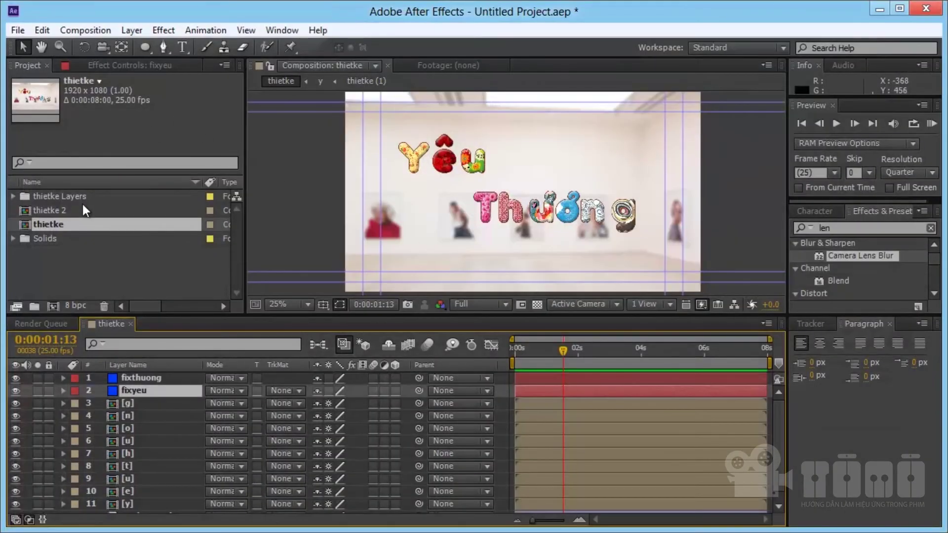
click(48, 209)
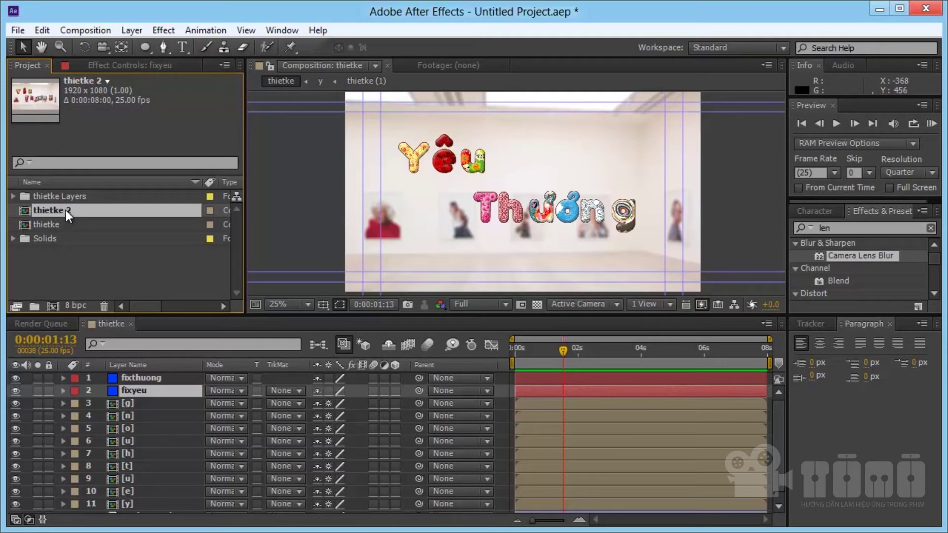
Open thietke 2 and preview the letters swinging from frame 0
double_click(66, 211)
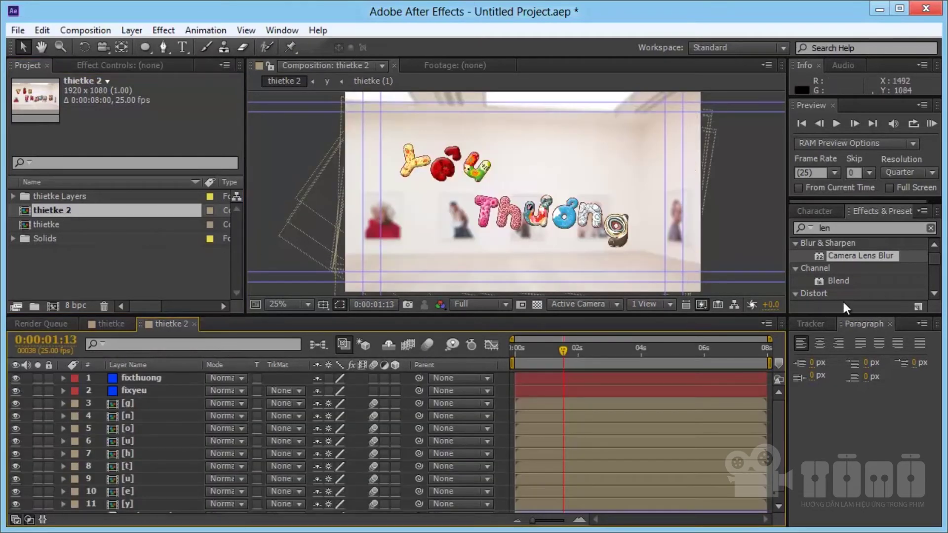
drag(525, 359, 505, 351)
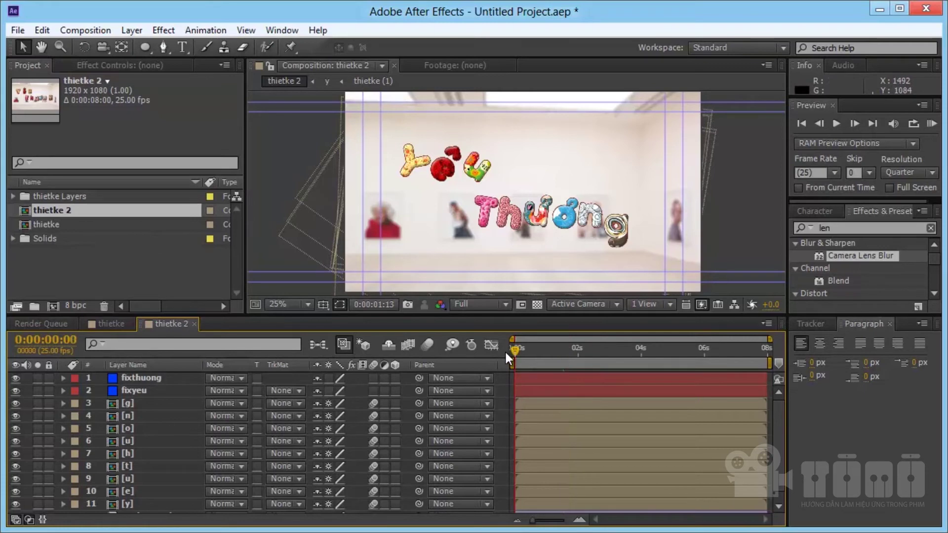
click(838, 127)
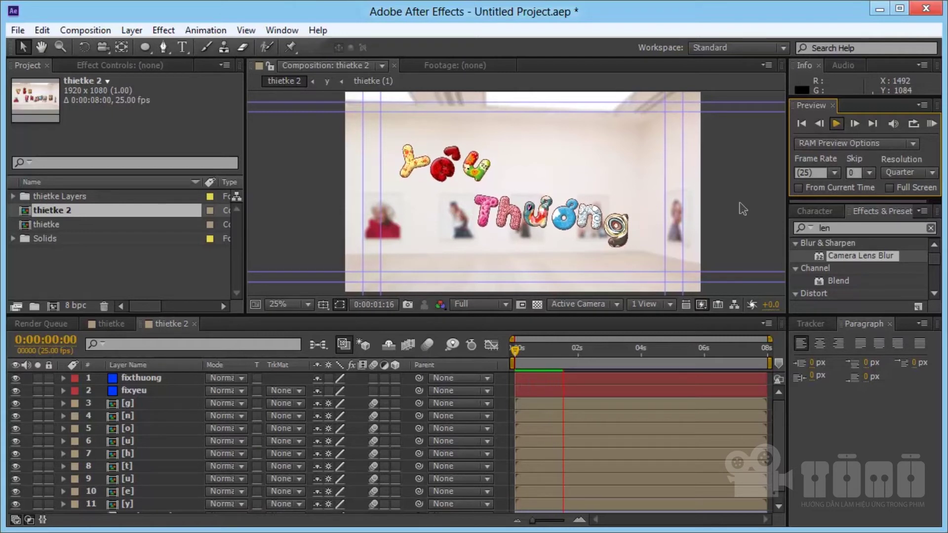
click(837, 123)
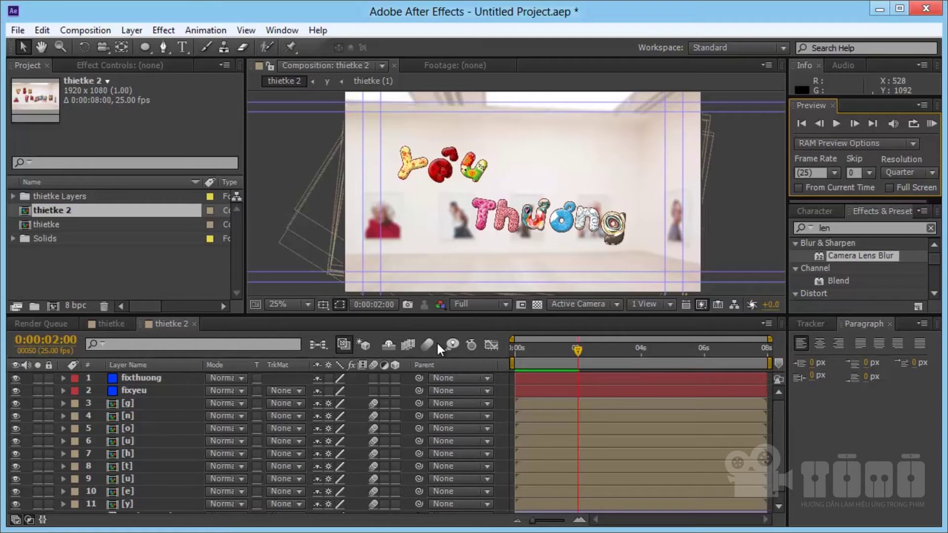
click(837, 123)
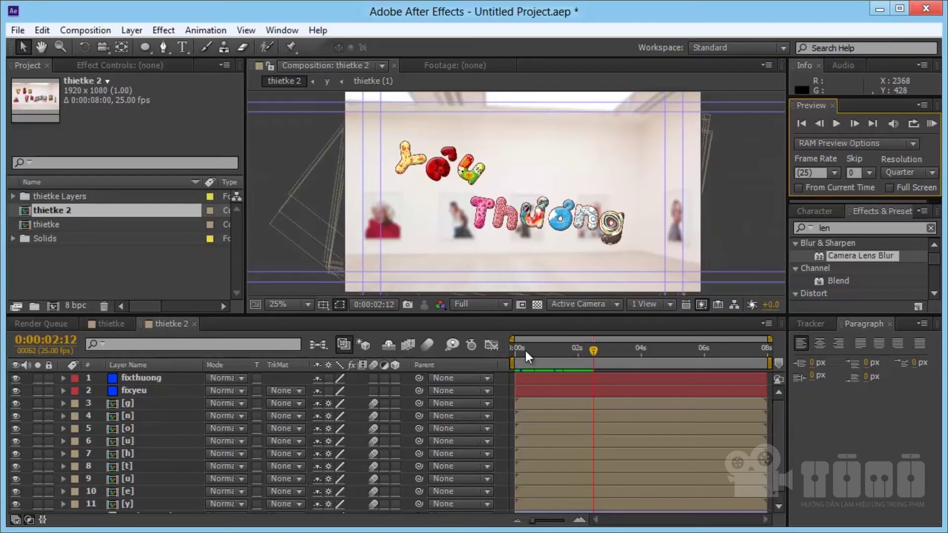
drag(525, 350, 513, 354)
click(836, 124)
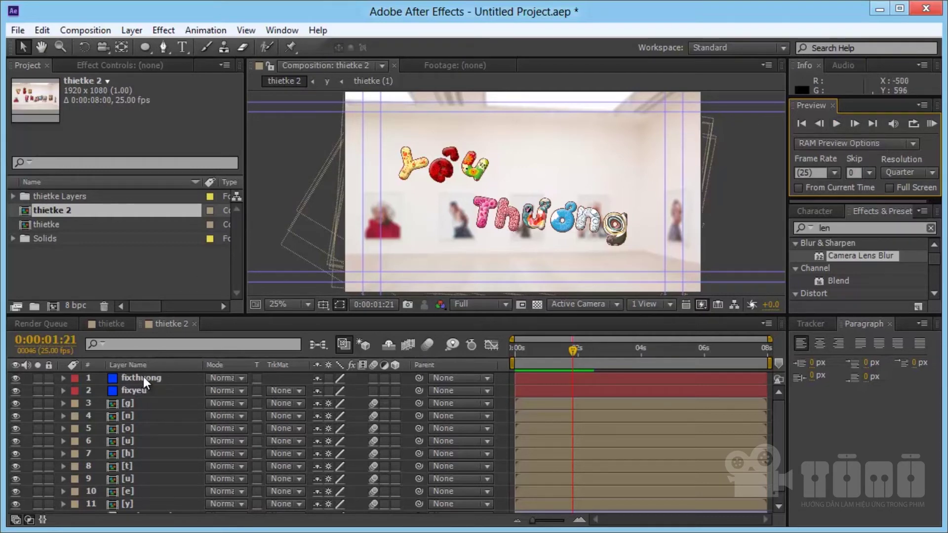
Add a new solid above fixthuong and apply the Beam effect to it
click(159, 378)
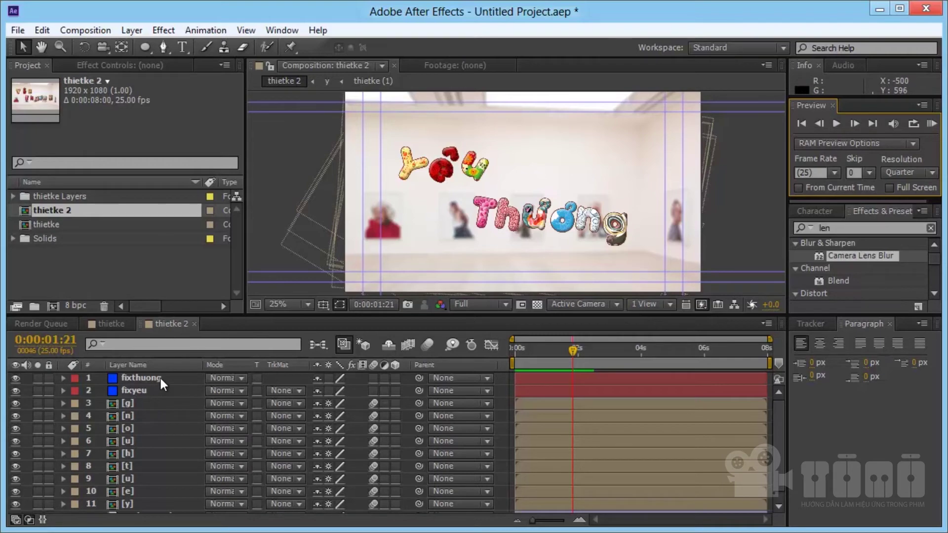
click(132, 30)
click(282, 30)
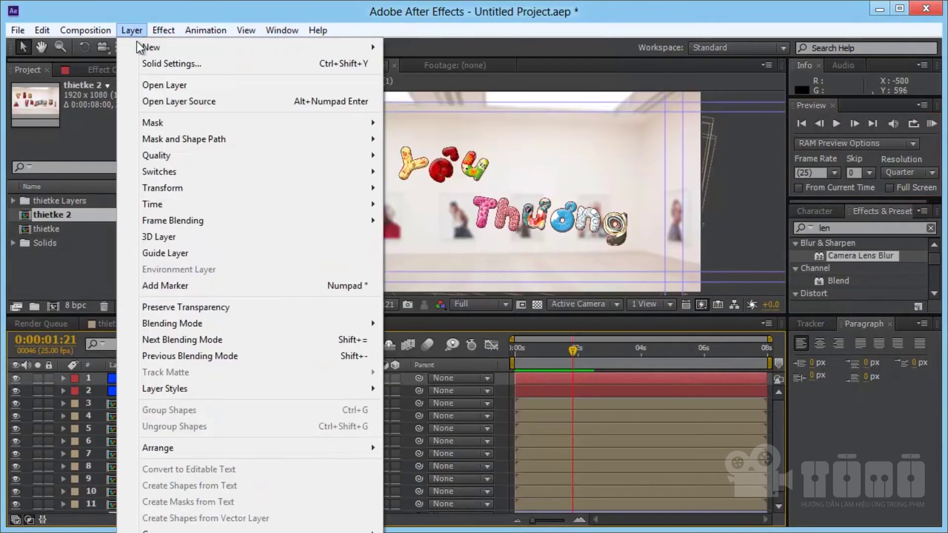
mouse_move(144, 46)
click(420, 63)
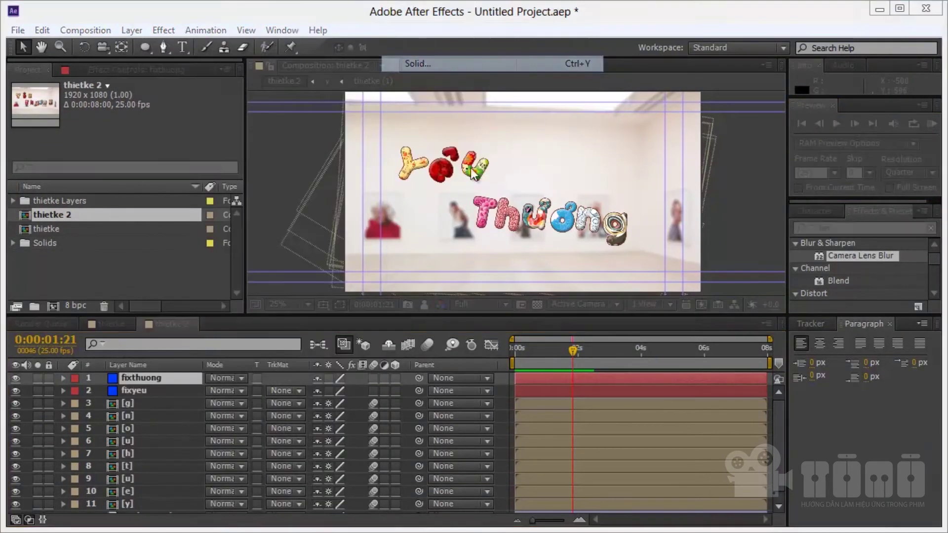
click(603, 466)
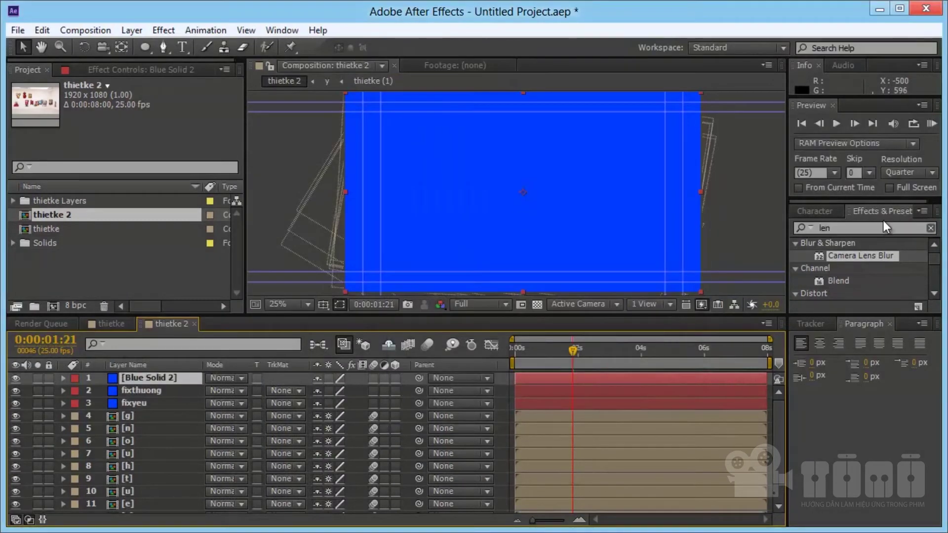
click(931, 228)
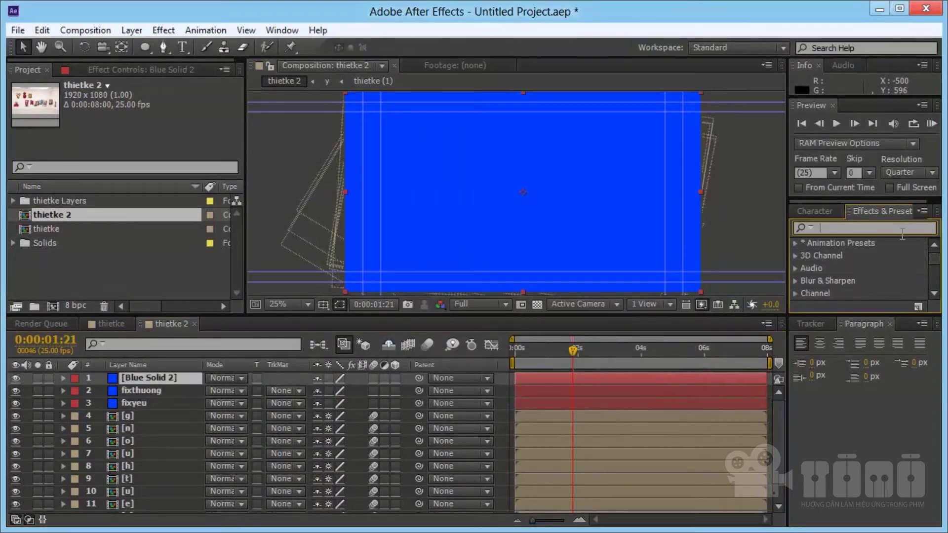
text(beam)
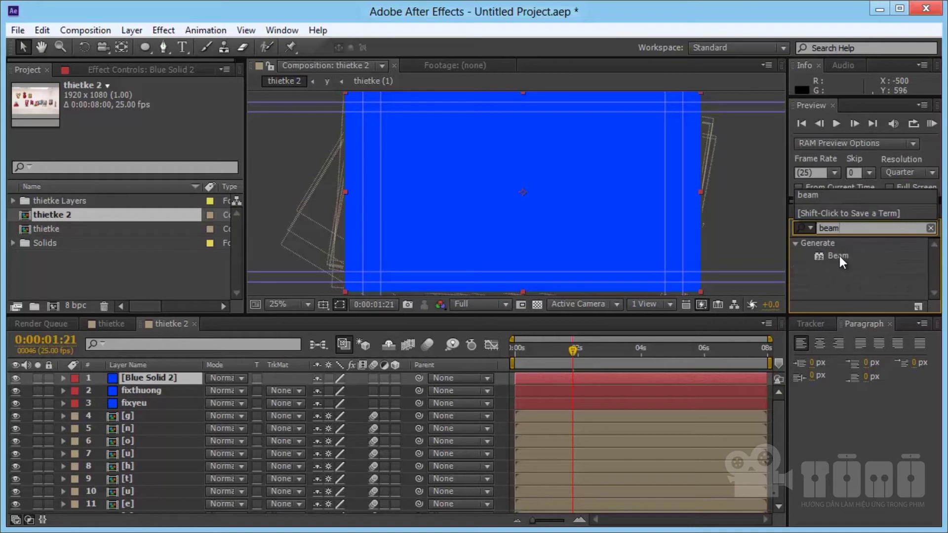
click(837, 255)
drag(837, 256, 621, 285)
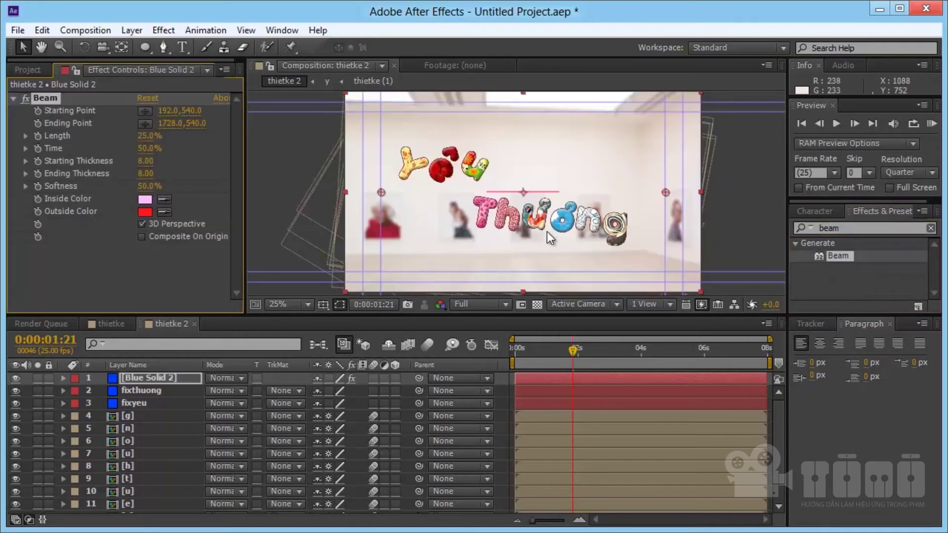
Rename the beam solid daycuachu_y
click(162, 382)
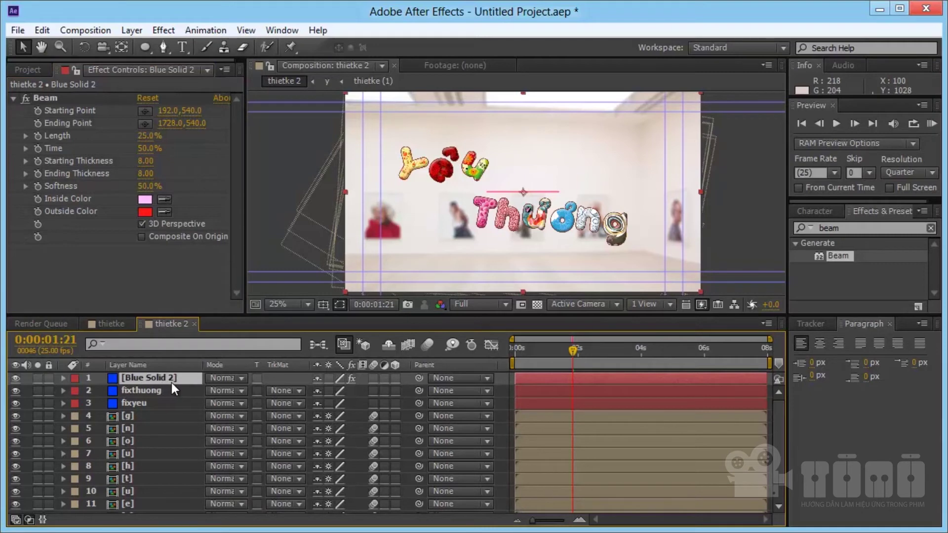
key(Return)
text(da)
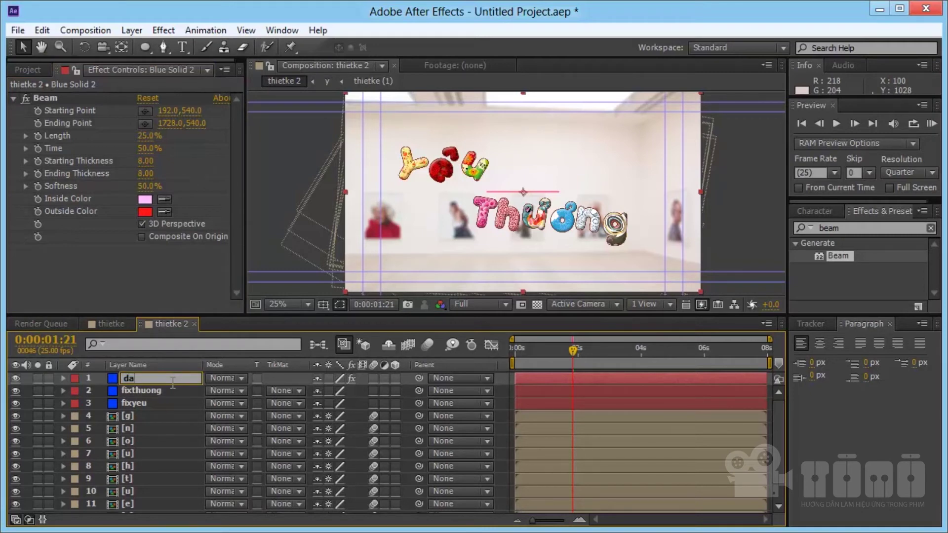
text(y)
text(cua)
text(chu_y)
key(Return)
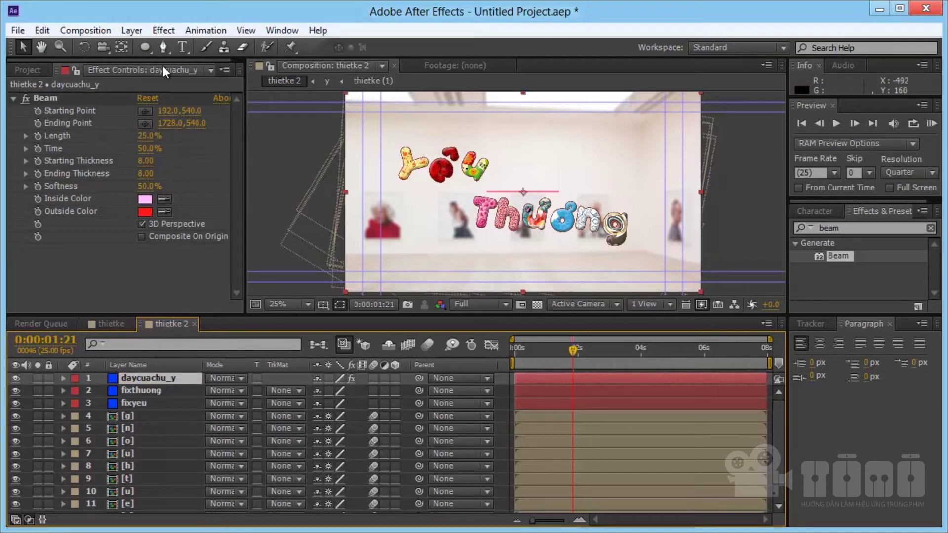
click(55, 98)
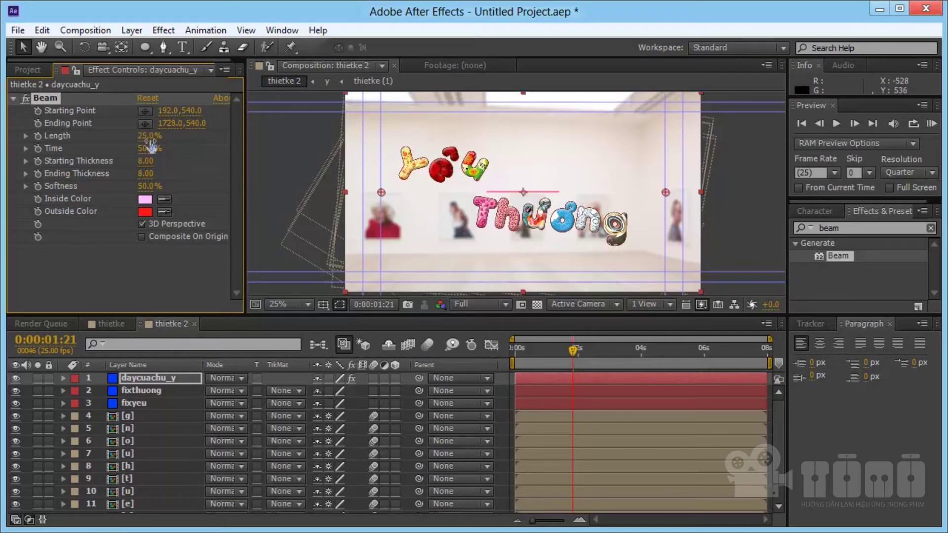
Set Beam Length to 100% and enable an expression on its Starting Point
mouse_move(150, 146)
mouse_down()
mouse_move(189, 147)
mouse_move(108, 146)
mouse_move(168, 152)
mouse_up()
drag(147, 135, 213, 135)
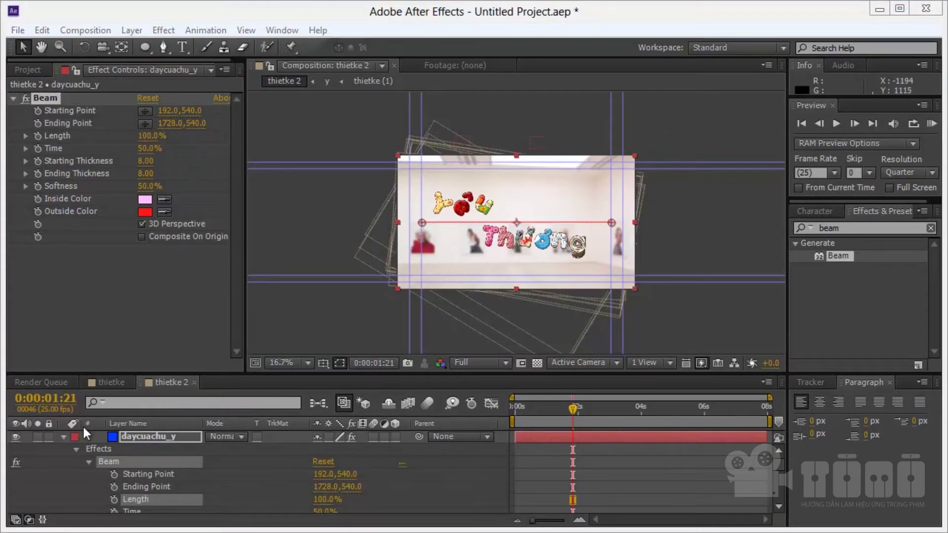
click(63, 437)
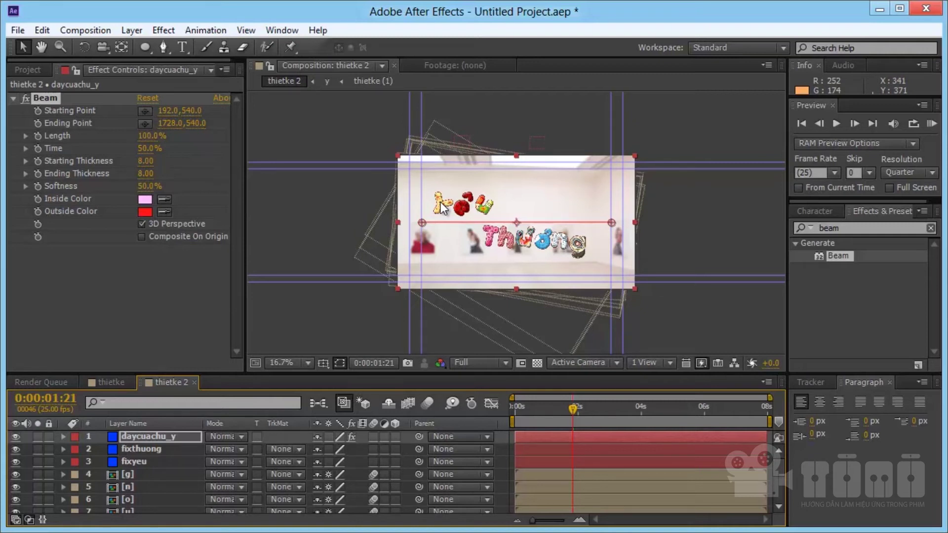
click(76, 109)
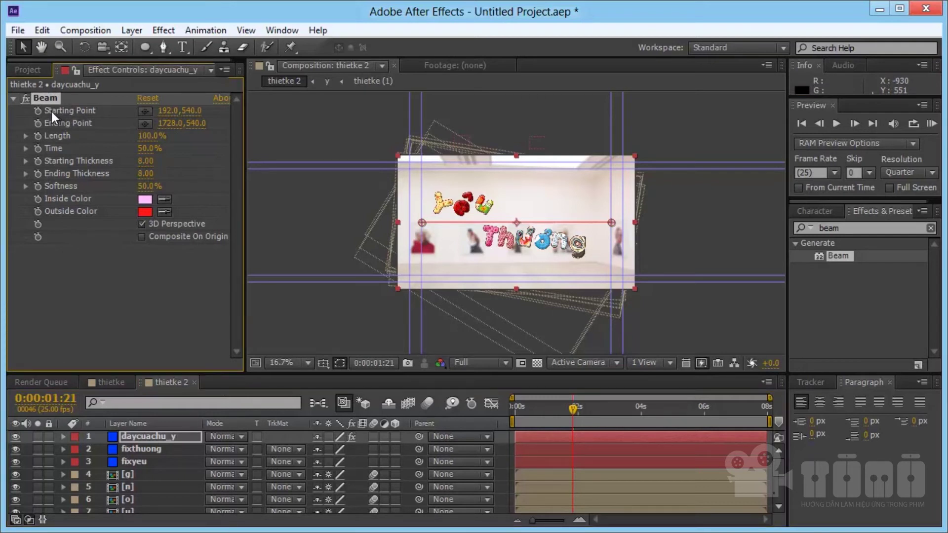
alt+click(37, 112)
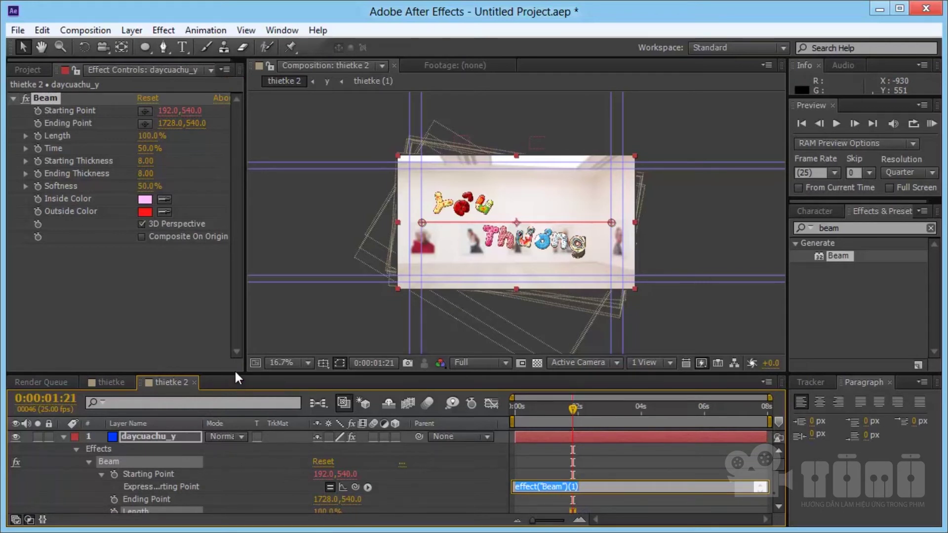
Link the beam's Starting Point expression to the fixyeu layer's Position
drag(236, 371, 269, 288)
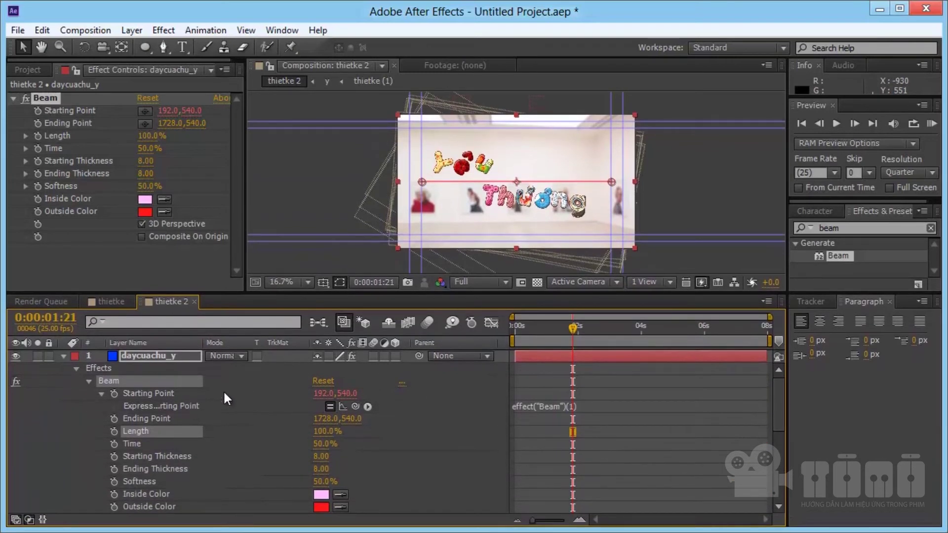
scroll(226, 397, down, 3)
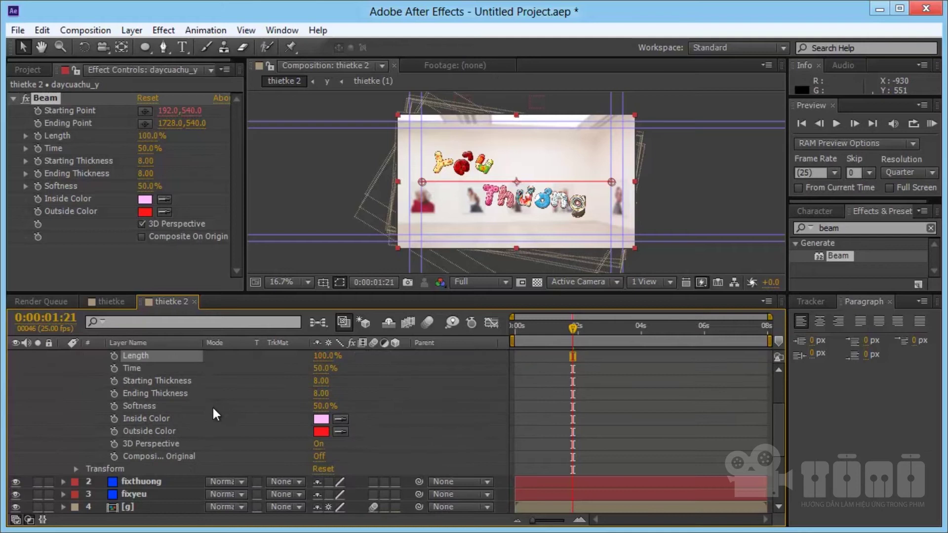
click(130, 494)
key(p)
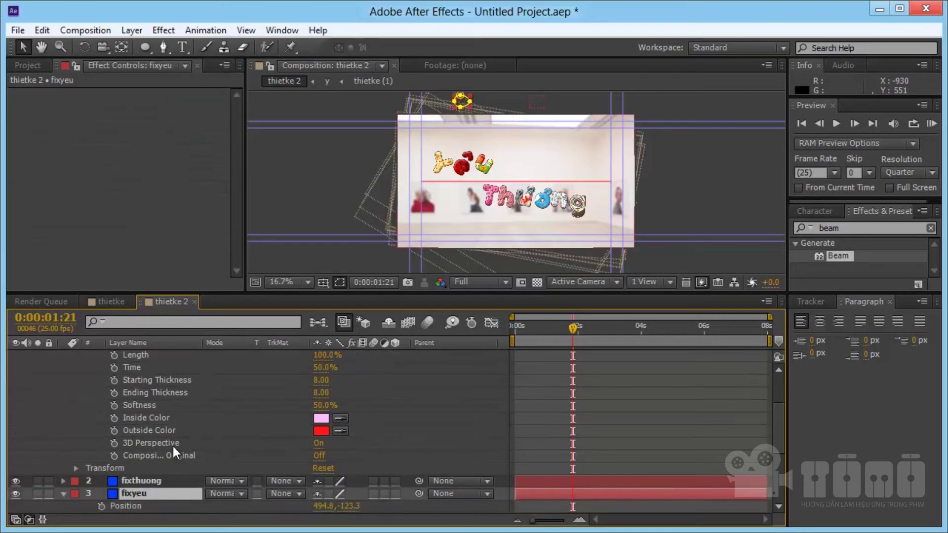
scroll(224, 405, up, 1)
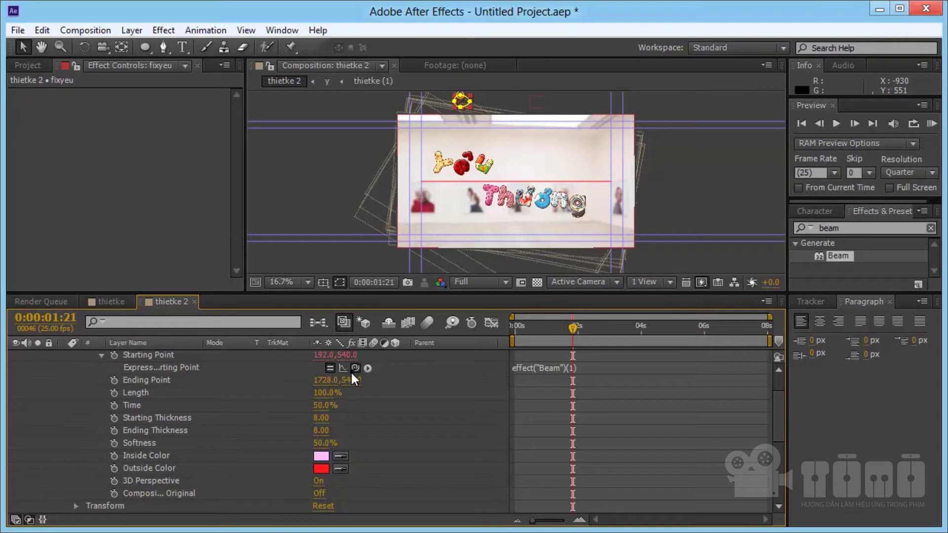
drag(355, 367, 149, 472)
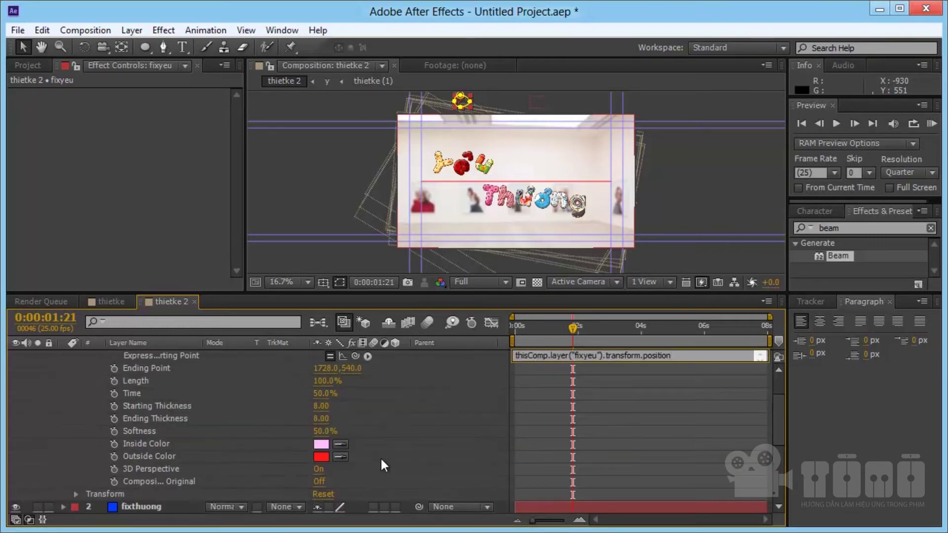
click(393, 427)
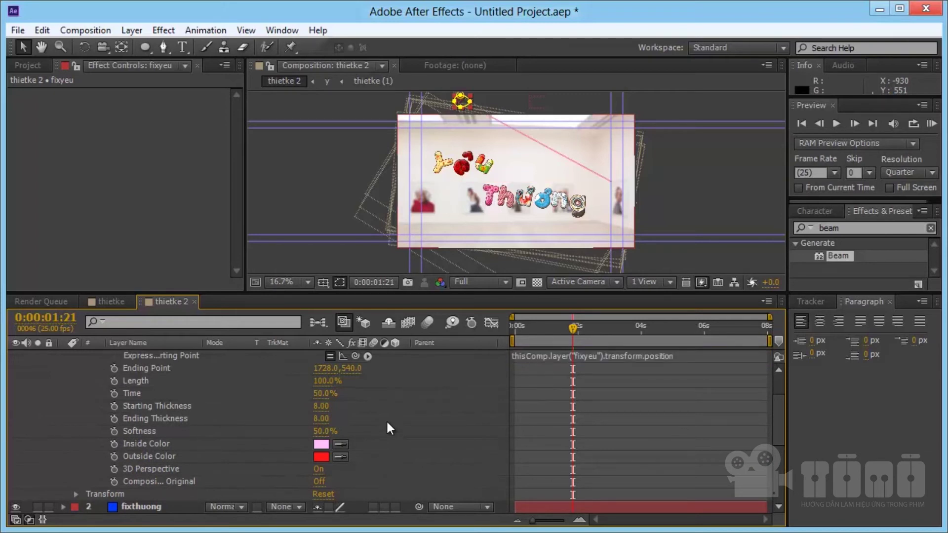
Enable an expression on Ending Point and show the y layer's Position at the timeline start
scroll(370, 430, up, 2)
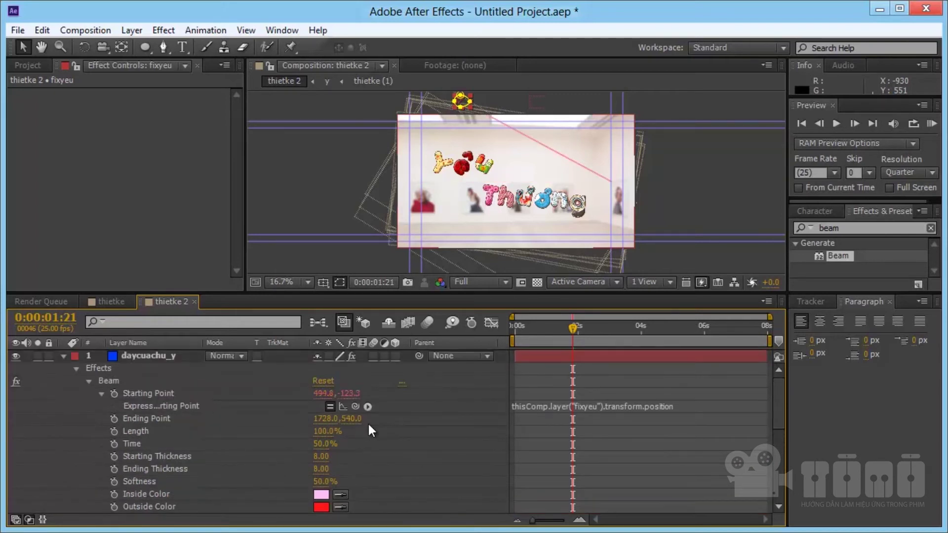
alt+click(114, 417)
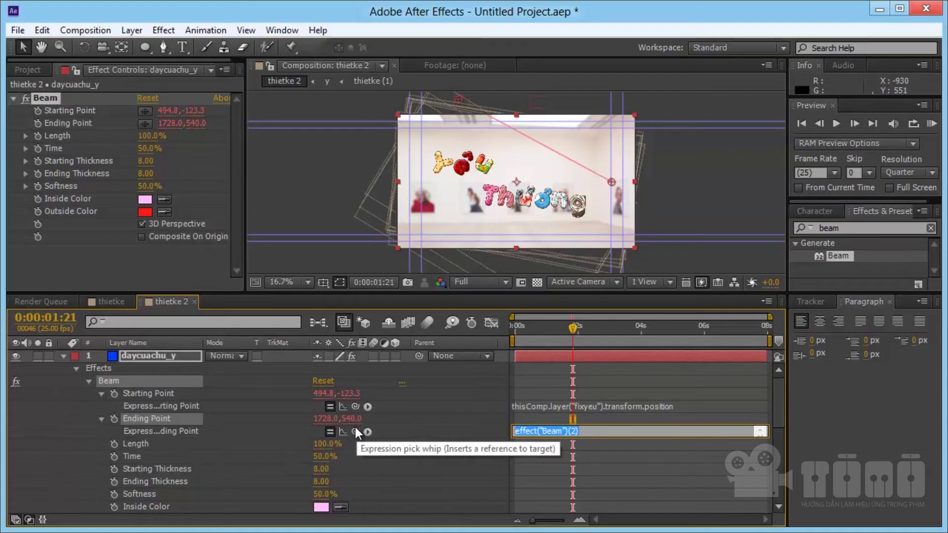
scroll(102, 425, down, 10)
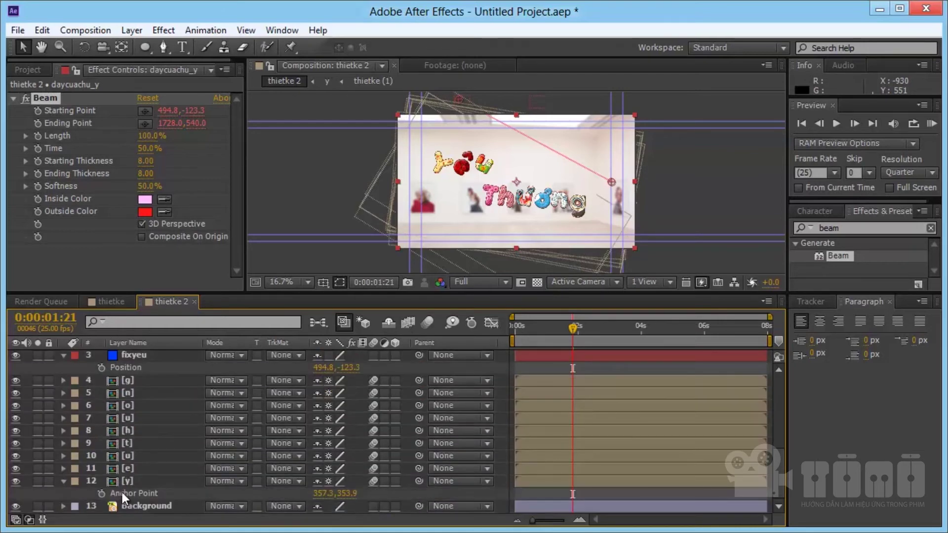
click(133, 485)
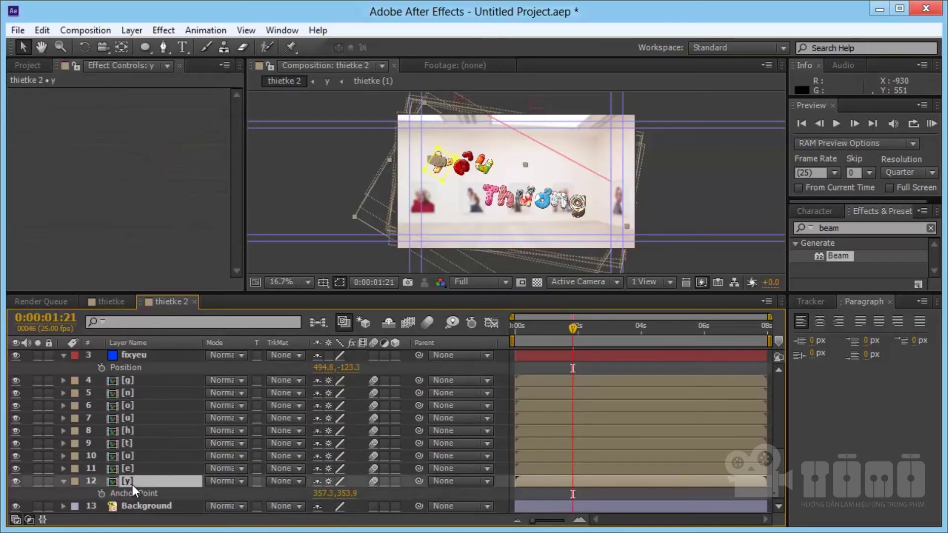
key(p)
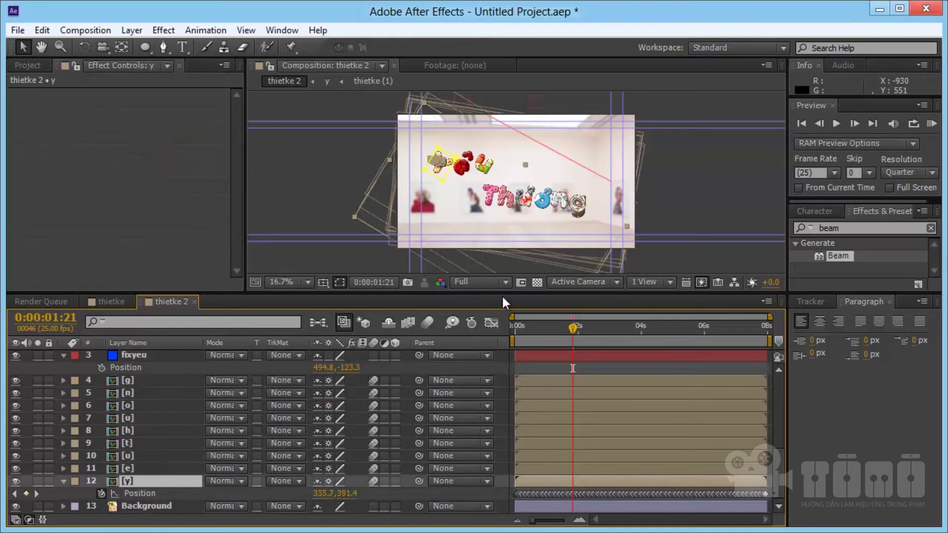
key(Home)
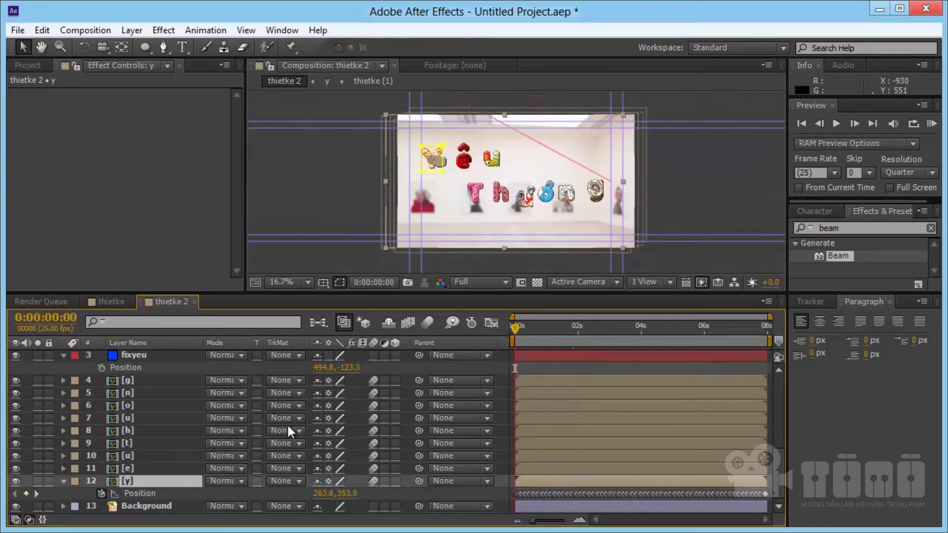
Link the beam's Ending Point expression to the y layer's Position
scroll(296, 410, up, 4)
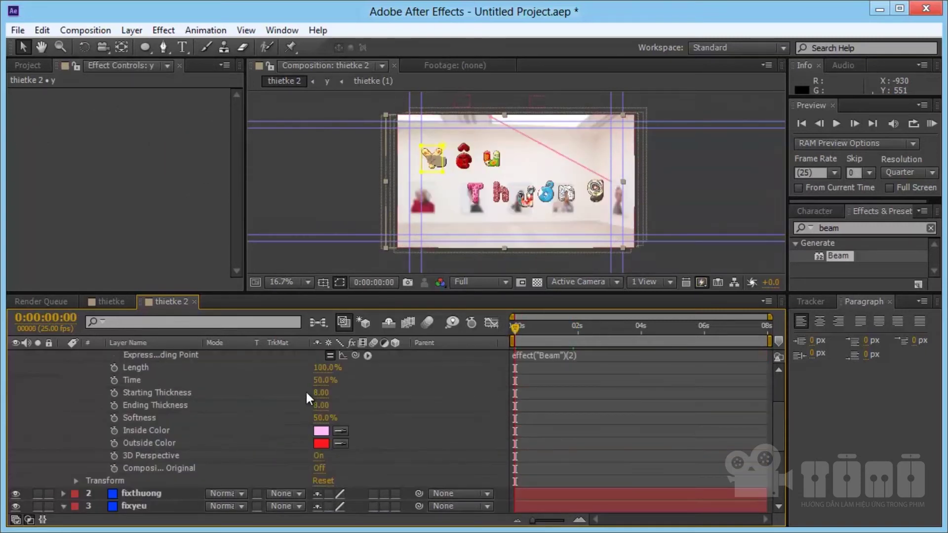
drag(356, 356, 153, 507)
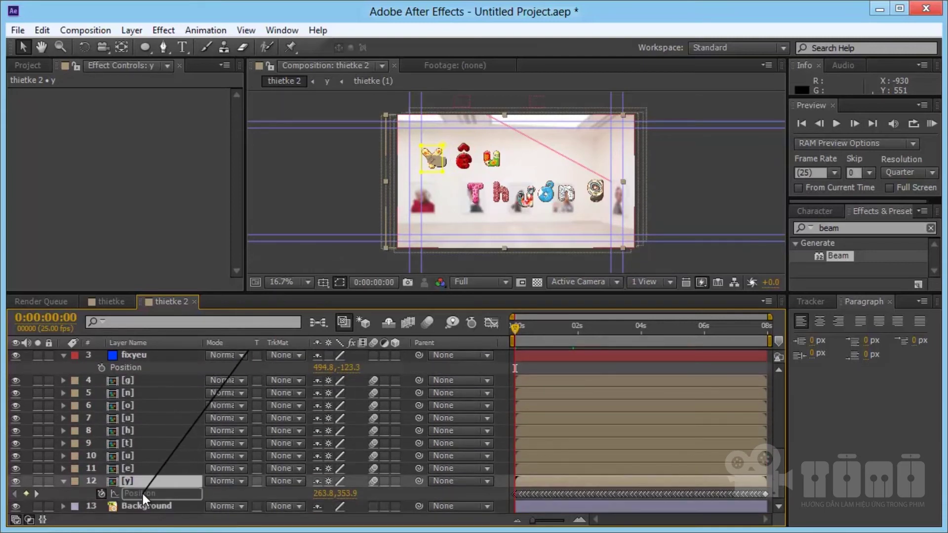
drag(153, 508, 142, 492)
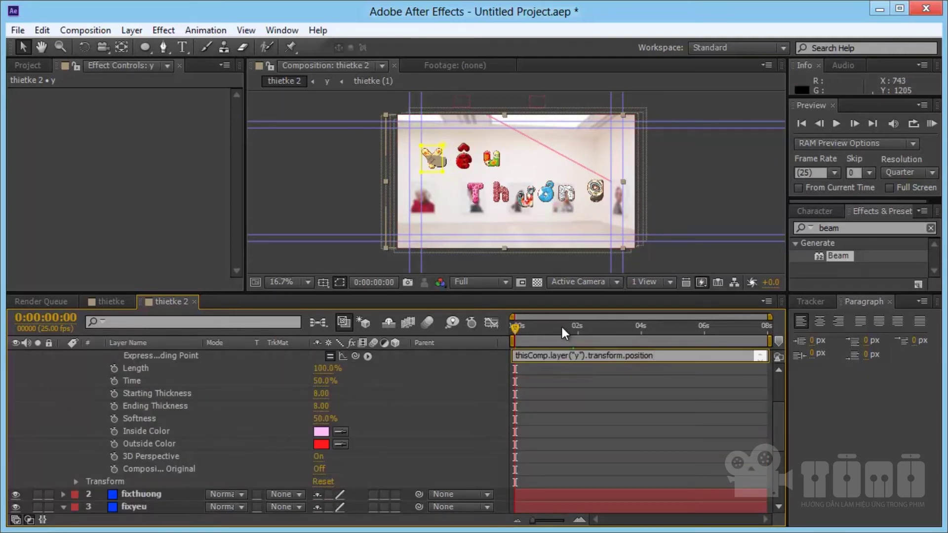
key(KP_Enter)
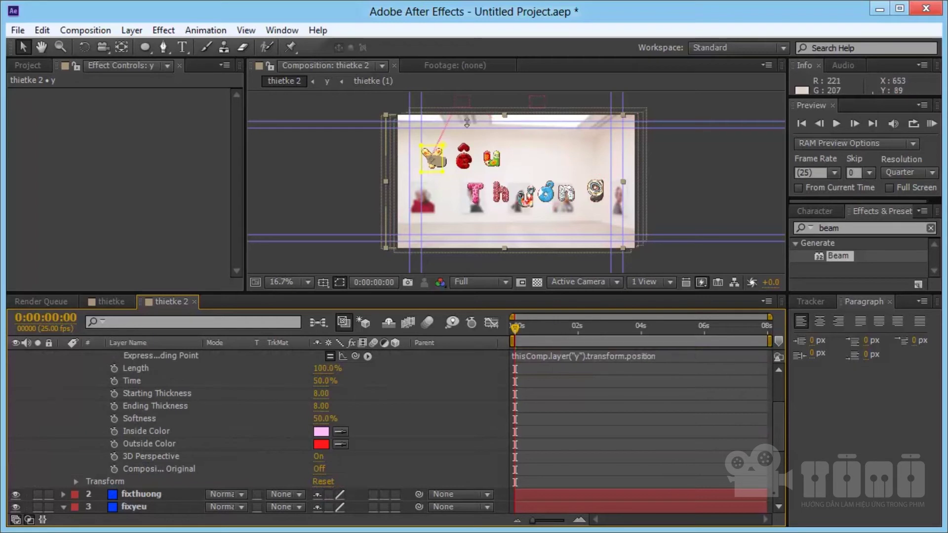
Check the beam at 0:00:01:05, then return to the start of the composition
mouse_move(522, 331)
mouse_down()
mouse_move(694, 332)
mouse_move(517, 311)
mouse_up()
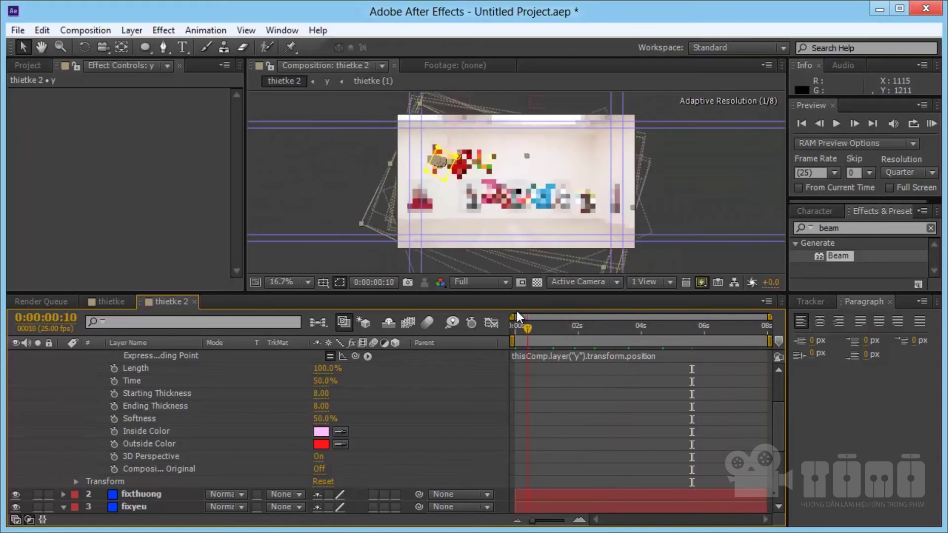
key(period)
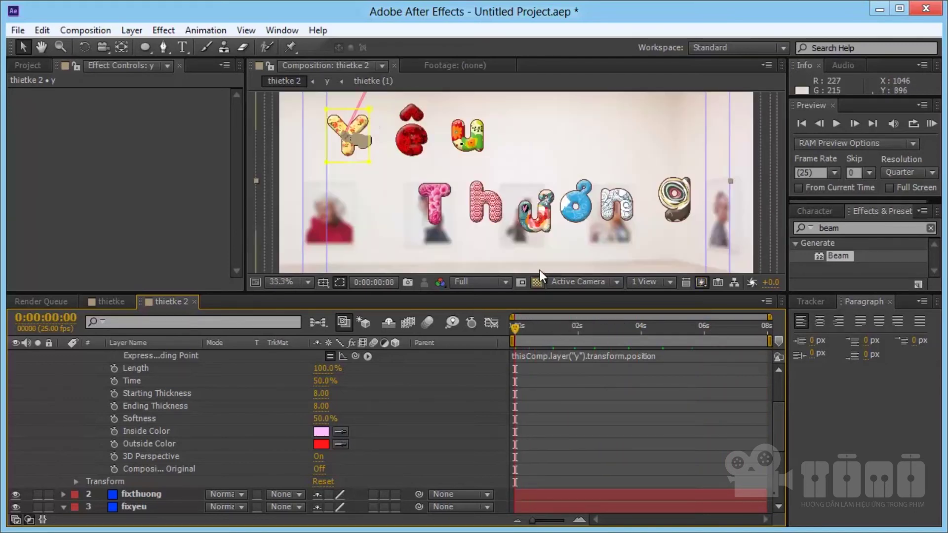
scroll(271, 435, up, 3)
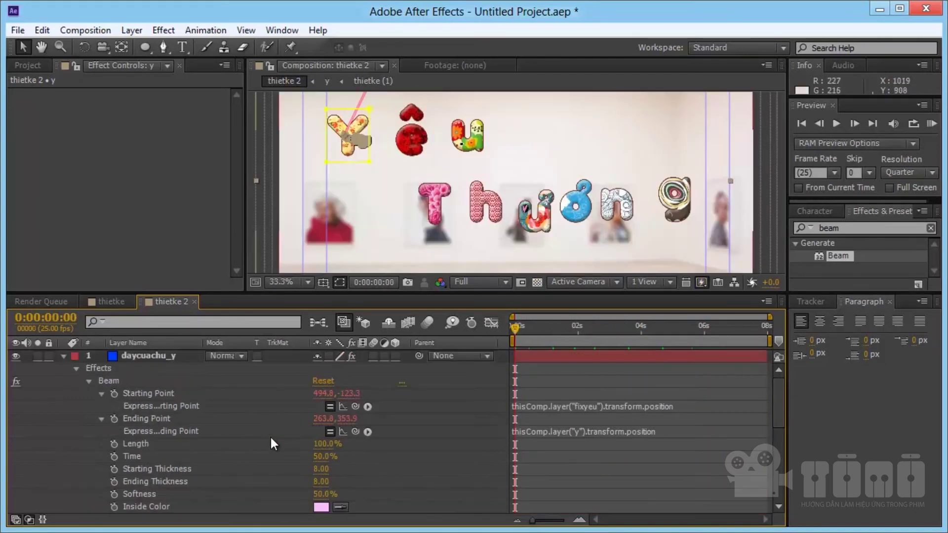
Collapse and duplicate the daycuachu_y rope layer
click(64, 355)
click(137, 355)
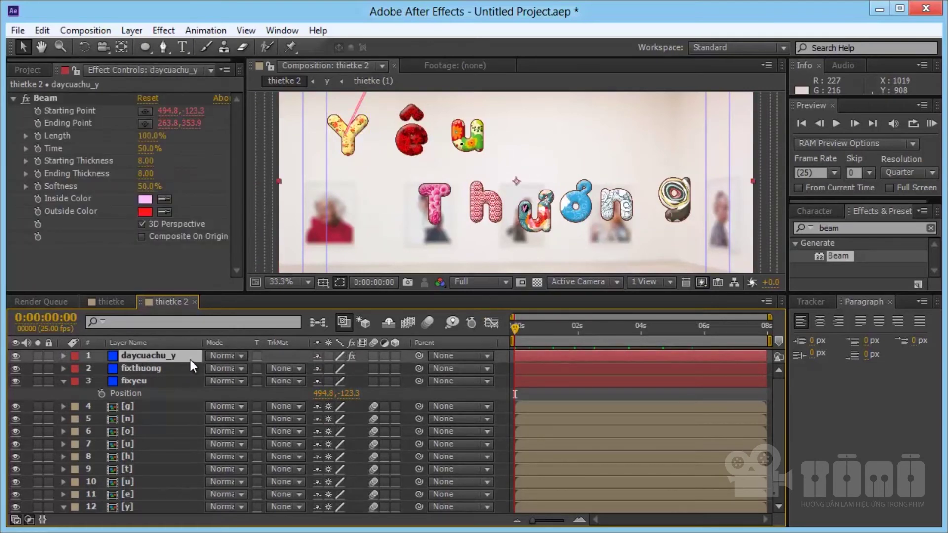
key(ctrl+d)
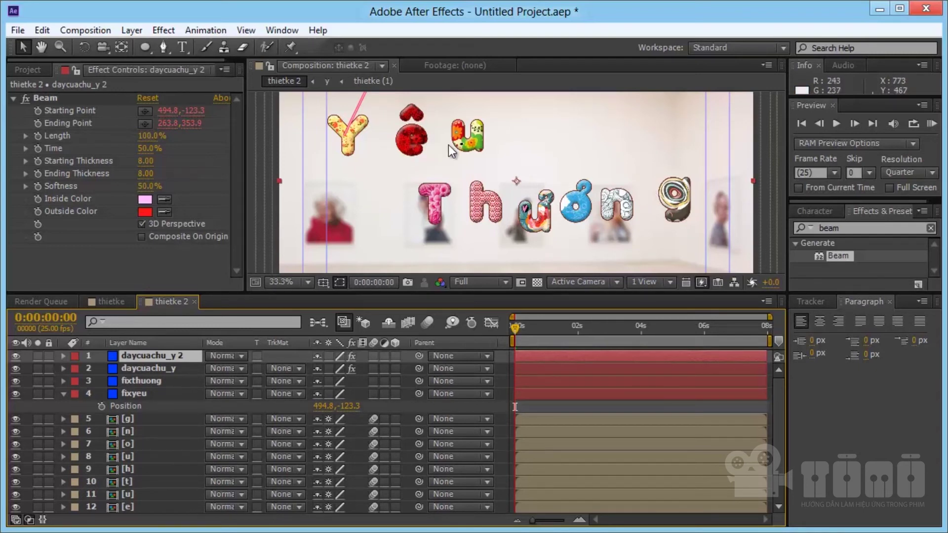
Rename the u letter layers in Yêu and Thương to u1 and u2
click(140, 496)
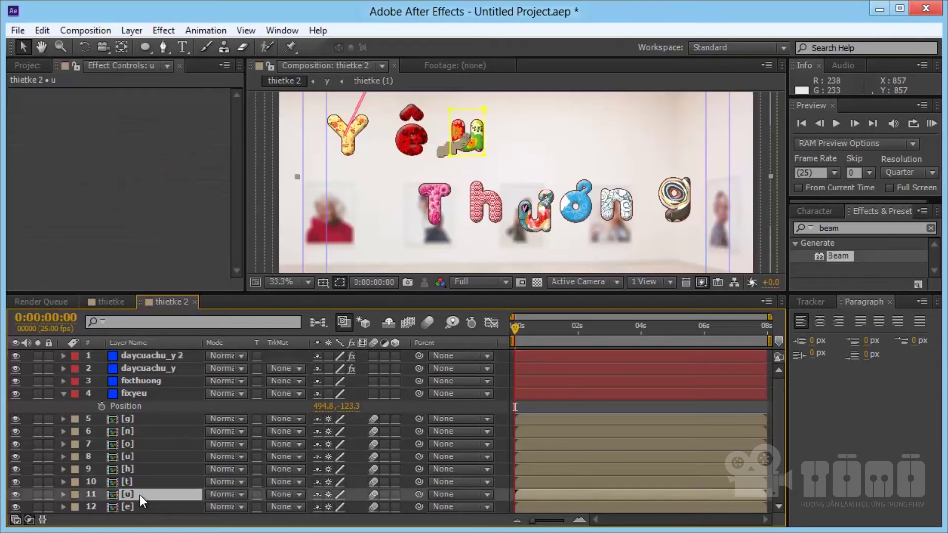
scroll(140, 496, down, 1)
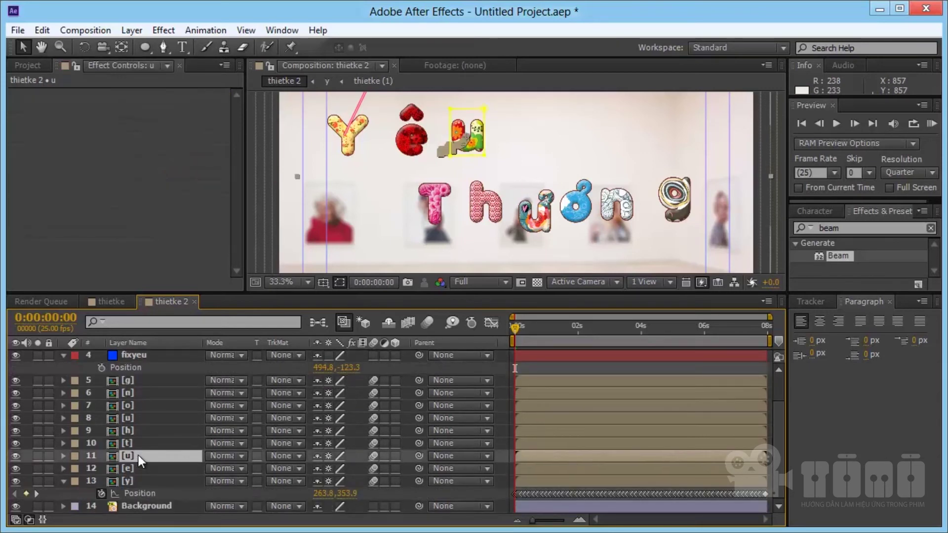
key(Return)
text(u1)
key(Return)
click(135, 417)
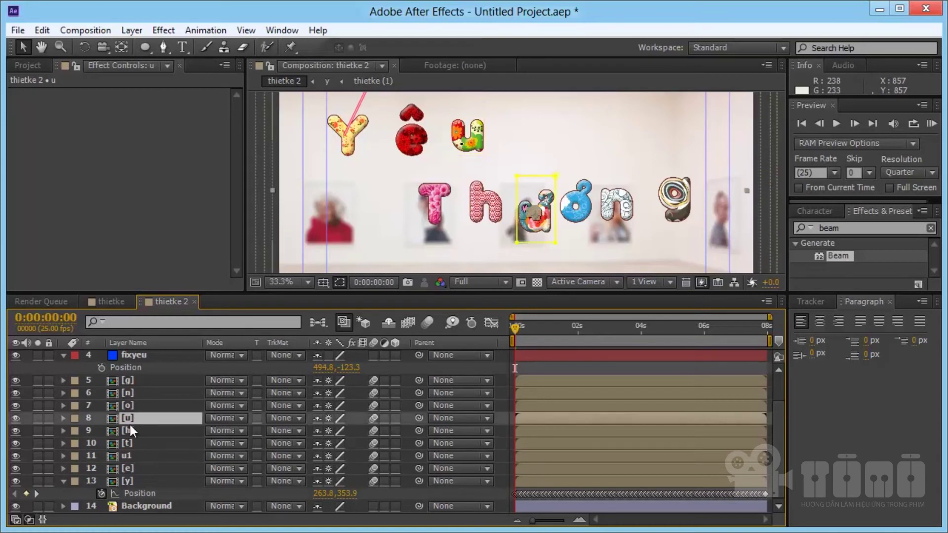
key(Return)
text(u2)
key(Return)
Rename the duplicated rope layer to daycuachu_e
scroll(129, 425, up, 1)
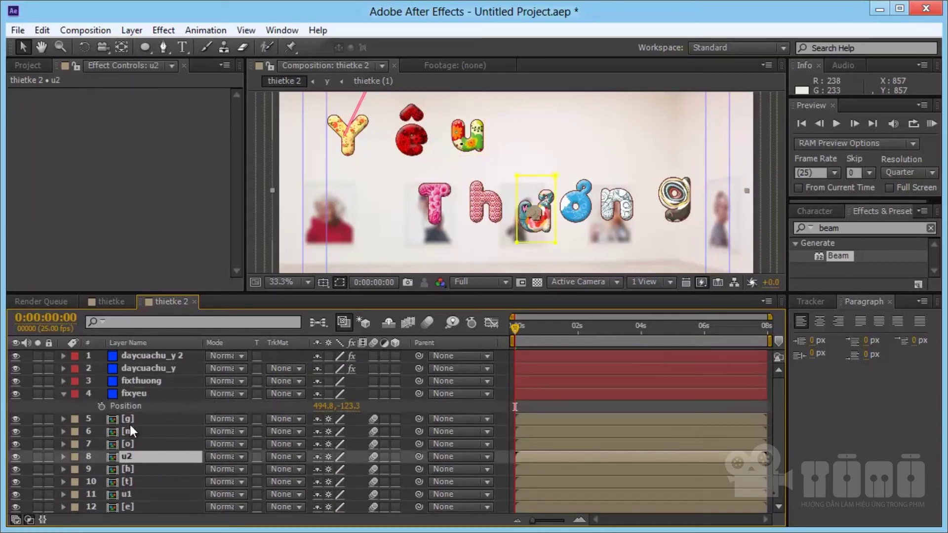
click(124, 355)
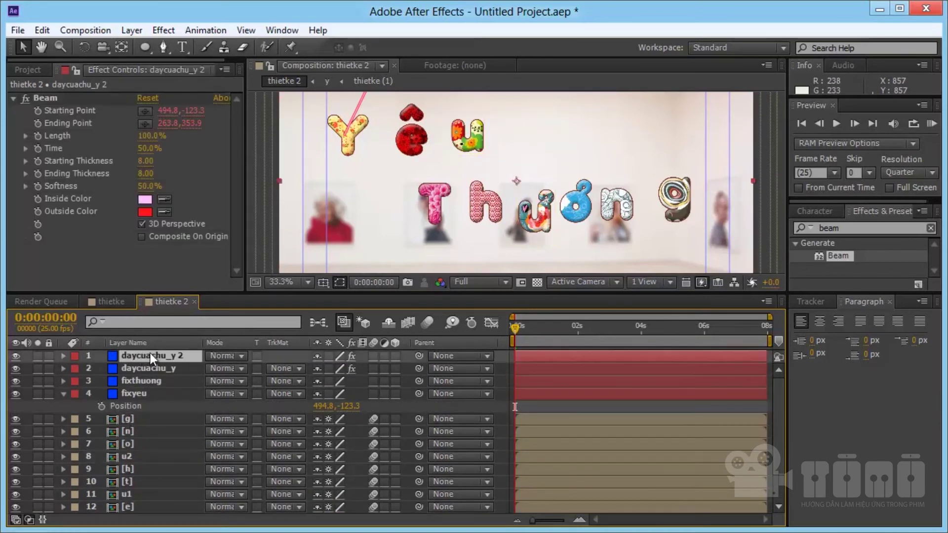
key(Return)
drag(174, 356, 189, 356)
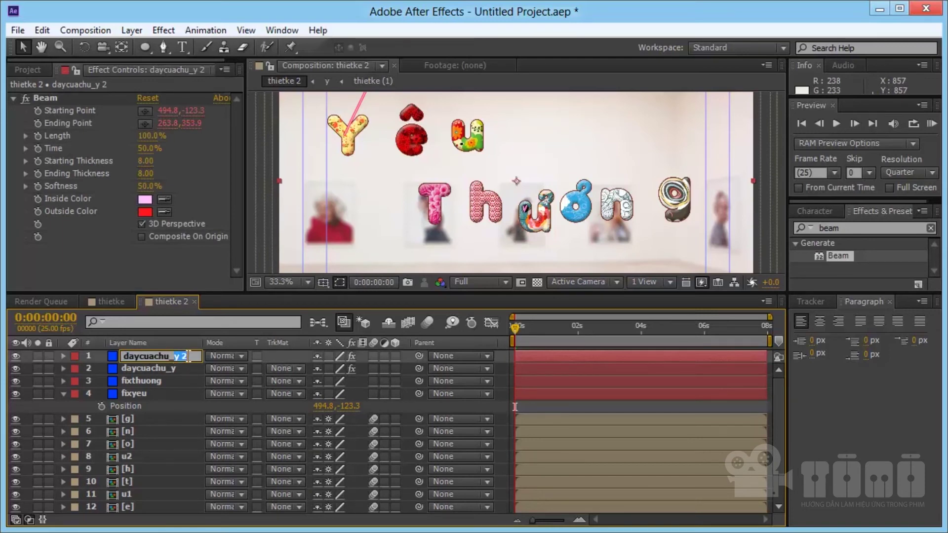
text(e)
key(Return)
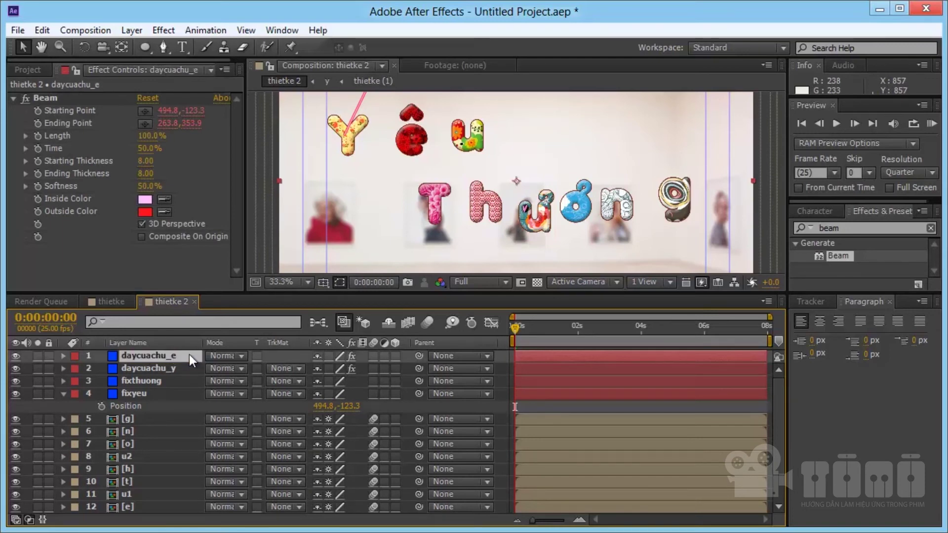
Change daycuachu_e's Ending Point expression to target the e layer
key(e)
key(e)
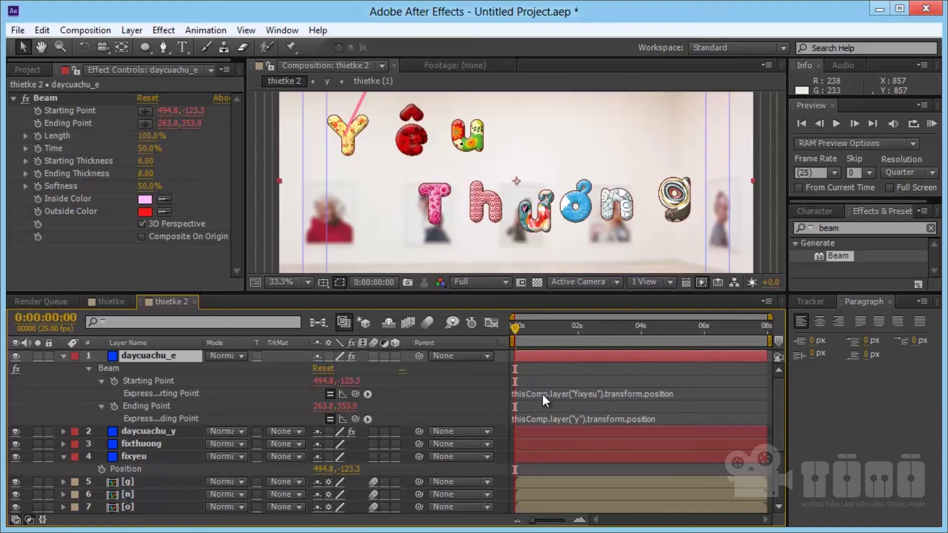
click(555, 419)
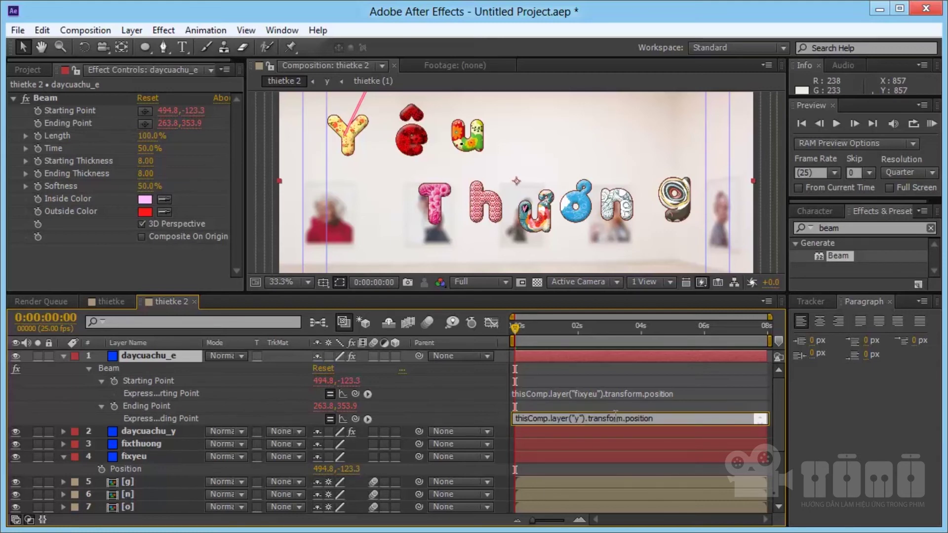
key(BackSpace)
text(e)
key(shift+Home)
key(BackSpace)
text(thisComp.layer("e)
key(KP_Enter)
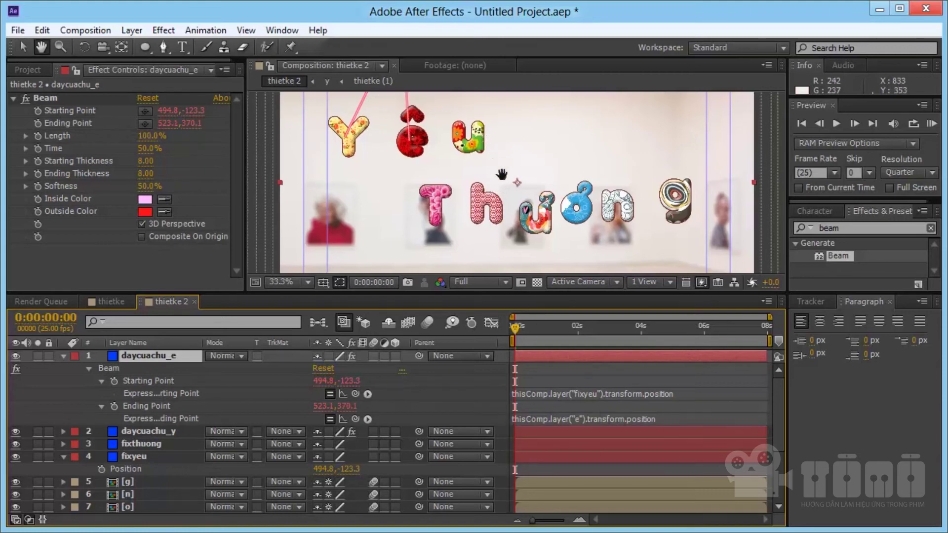
drag(402, 103, 430, 155)
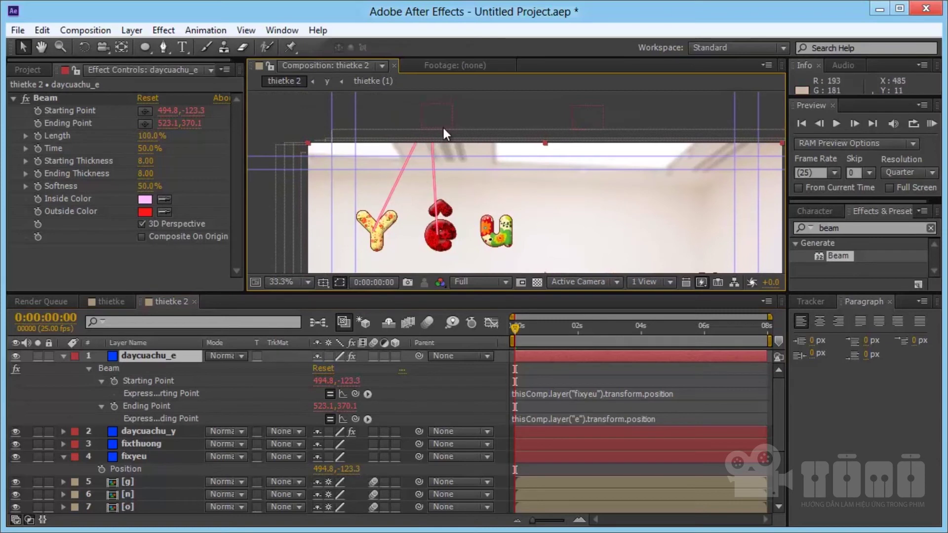
Give the daycuachu_y beam a white inside colour and pale outside colour
click(64, 356)
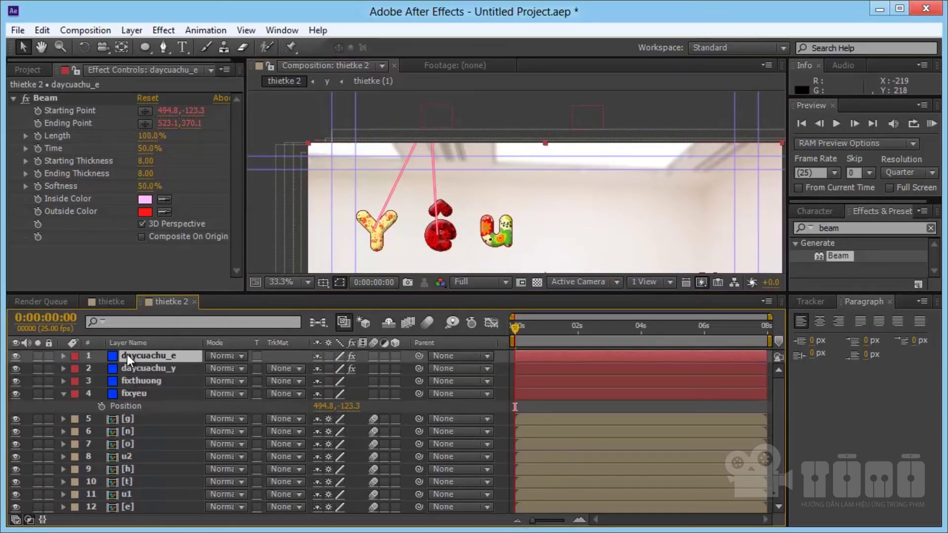
click(162, 366)
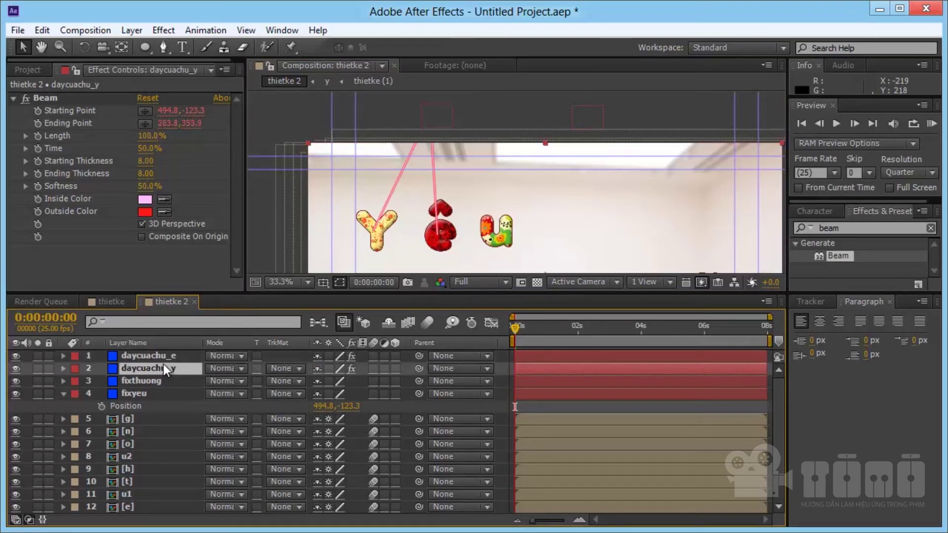
click(145, 199)
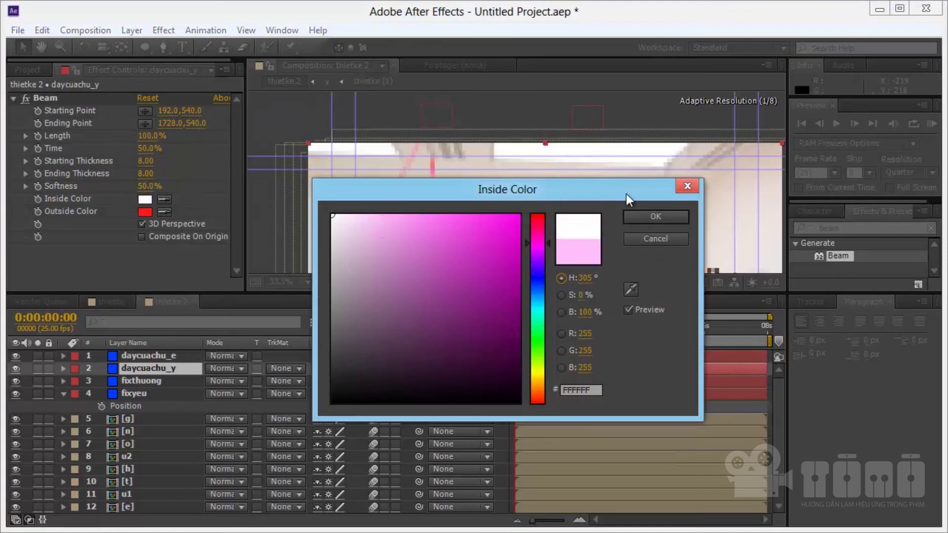
click(656, 217)
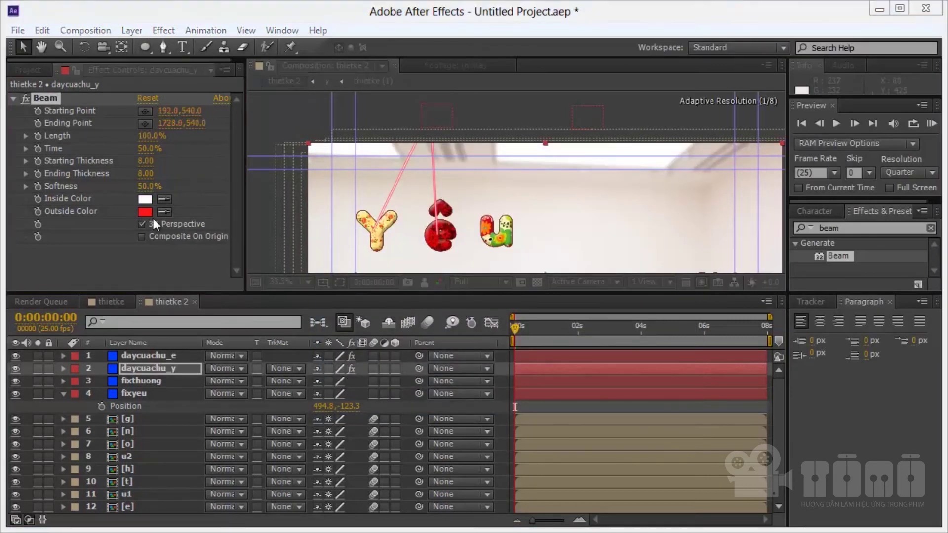
click(147, 212)
click(362, 248)
click(651, 218)
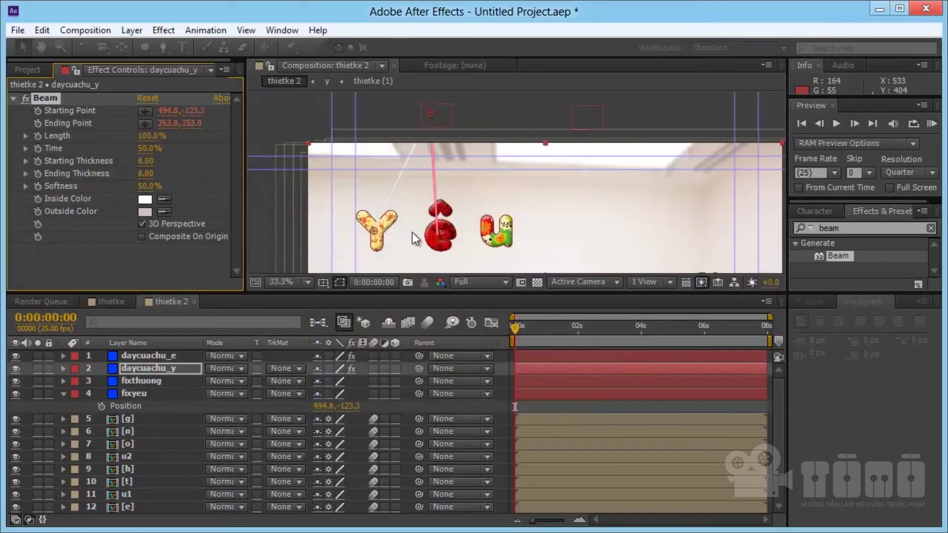
Give the daycuachu_e beam a white inside colour and near-white outside colour
click(150, 355)
click(144, 199)
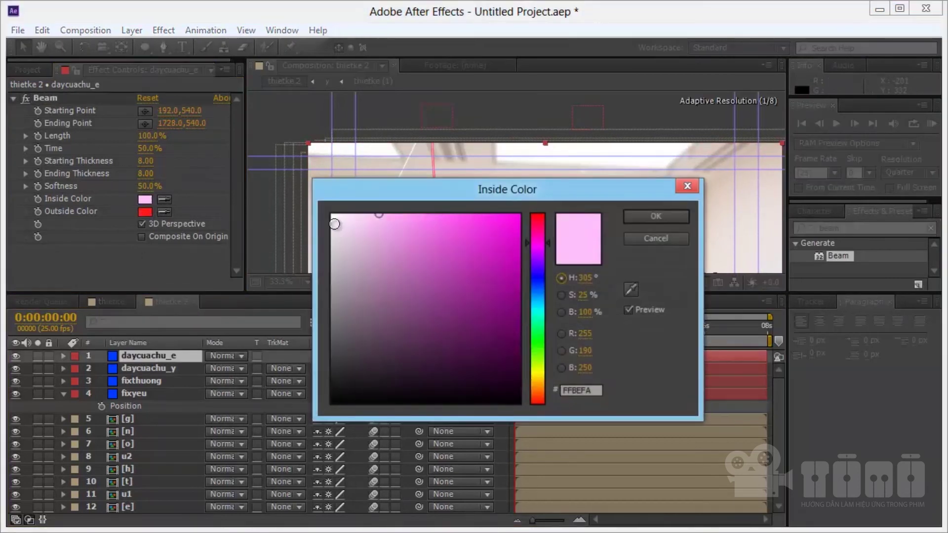
click(330, 216)
click(652, 217)
click(145, 212)
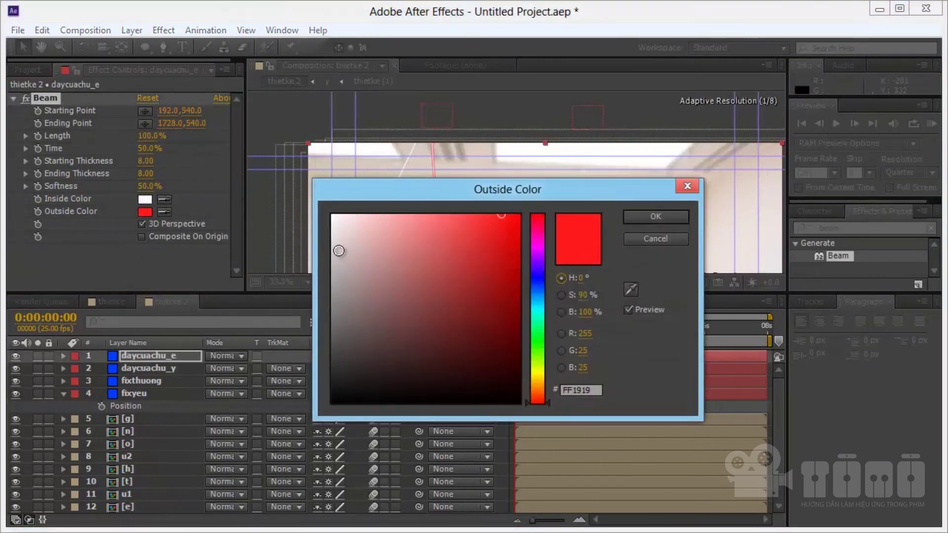
drag(336, 248, 304, 248)
key(Return)
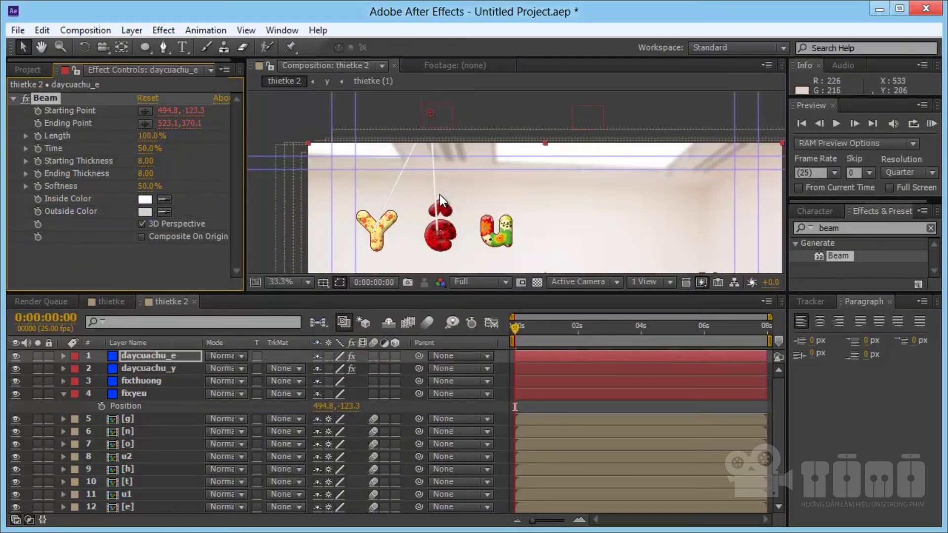
Duplicate the daycuachu_e rope layer and rename the copy daycuachu_u1
click(182, 360)
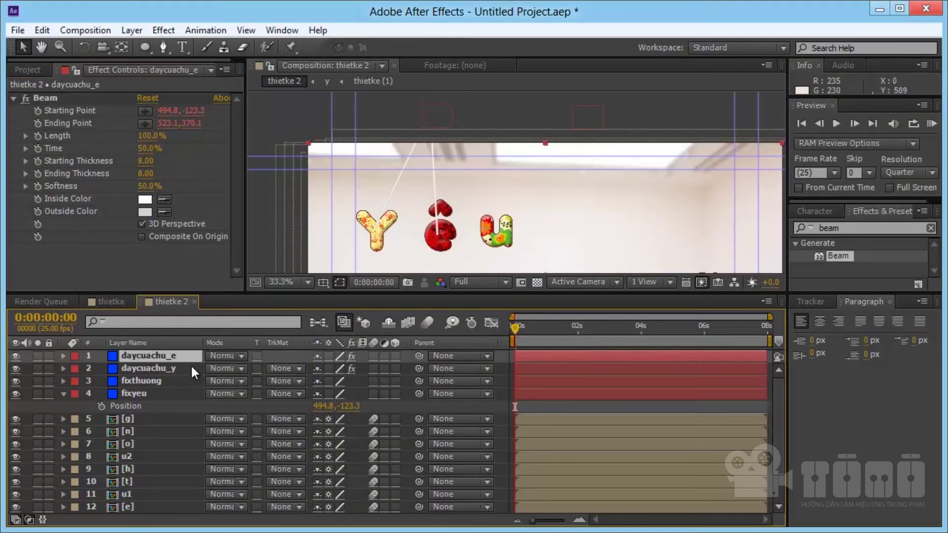
key(ctrl+d)
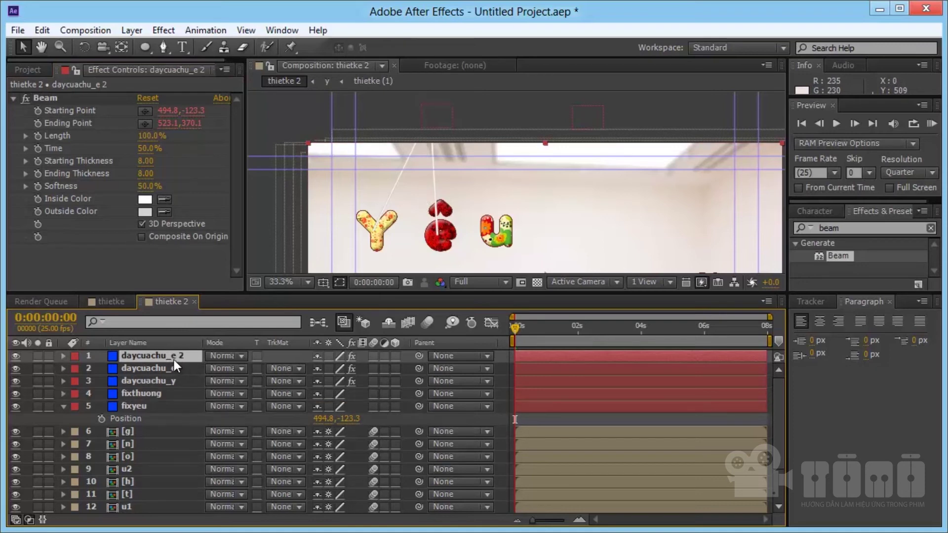
key(Return)
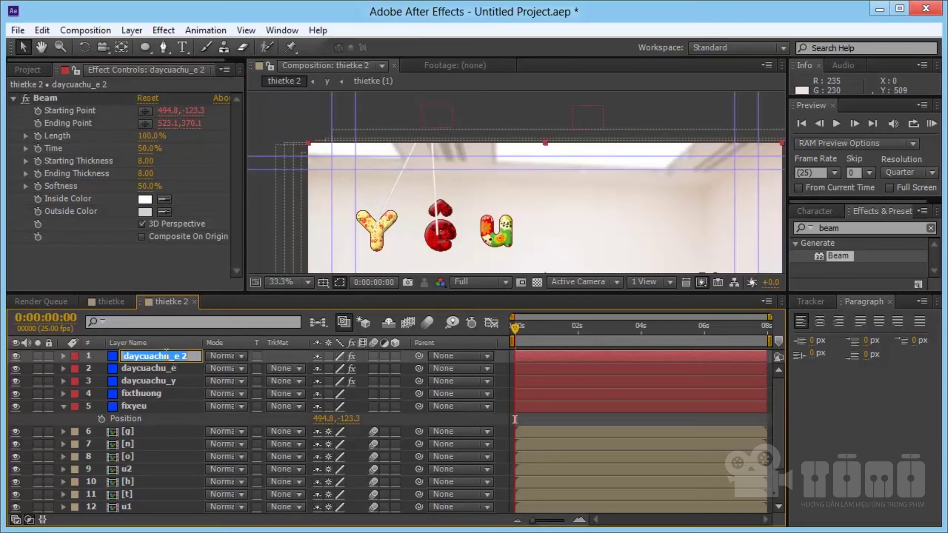
drag(174, 356, 192, 355)
text(u)
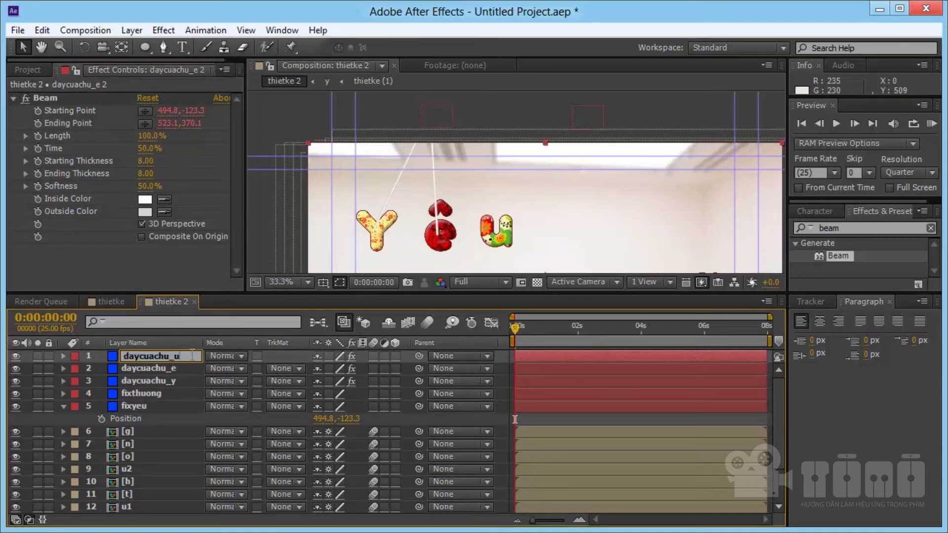
text(1)
key(Return)
key(e)
key(e)
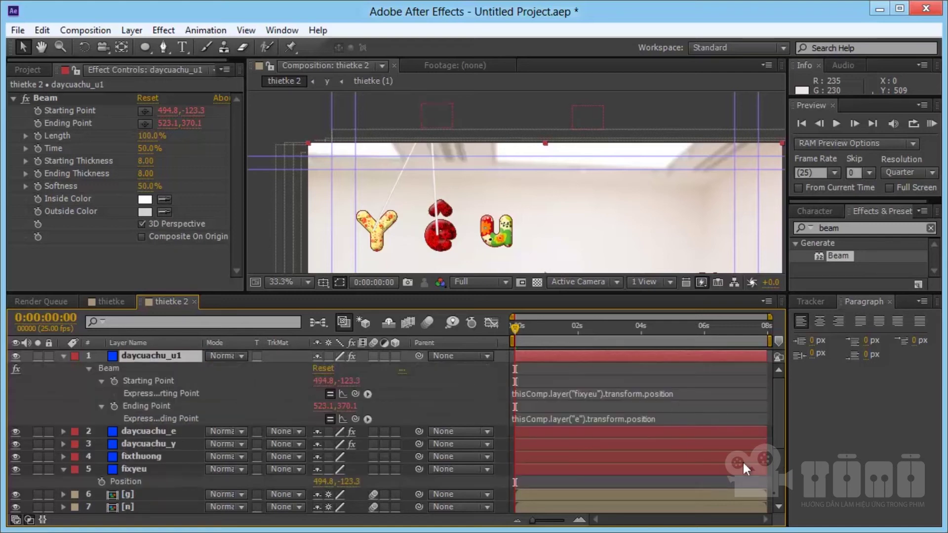
Point daycuachu_u1's Ending Point expression to thisComp.layer("u1"), then duplicate the layer
click(632, 419)
click(582, 420)
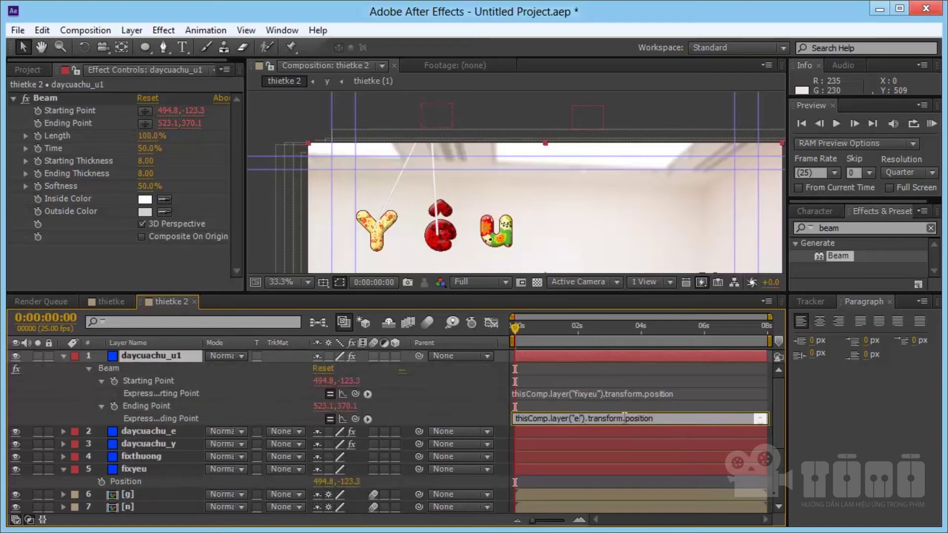
key(BackSpace)
key(BackSpace)
key(BackSpace)
key(BackSpace)
key(BackSpace)
key(BackSpace)
text(thisComp.layer("u1)
key(KP_Enter)
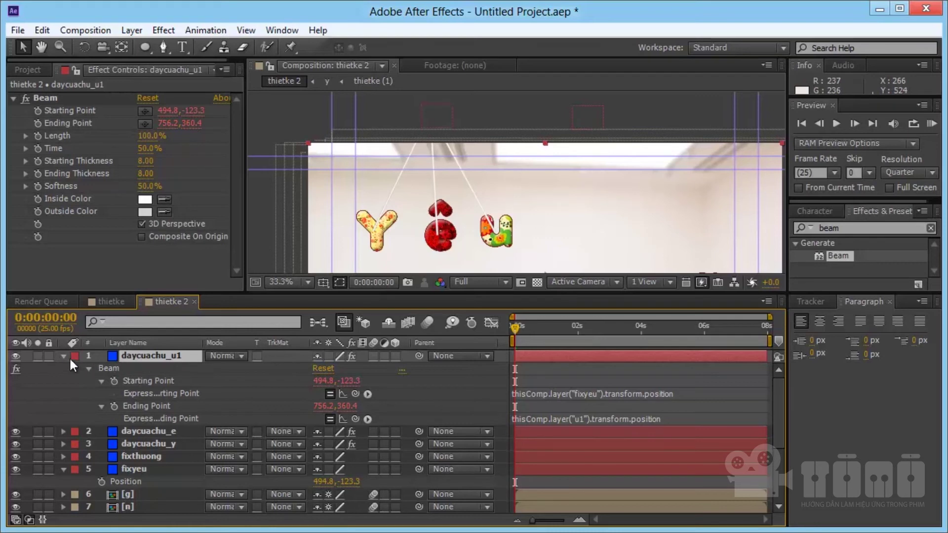
key(e)
key(e)
key(ctrl+d)
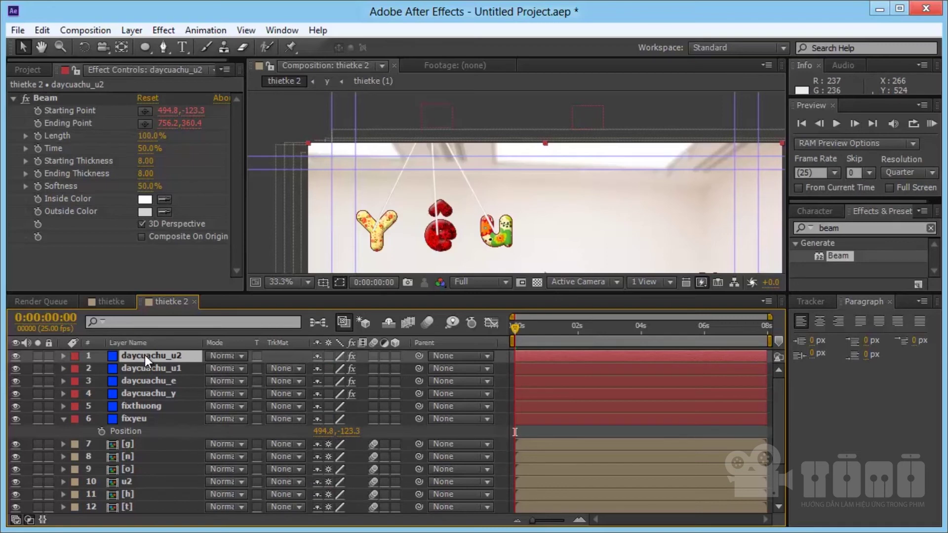
Rename the duplicated rope layer to daycuachu_t
key(Return)
key(End)
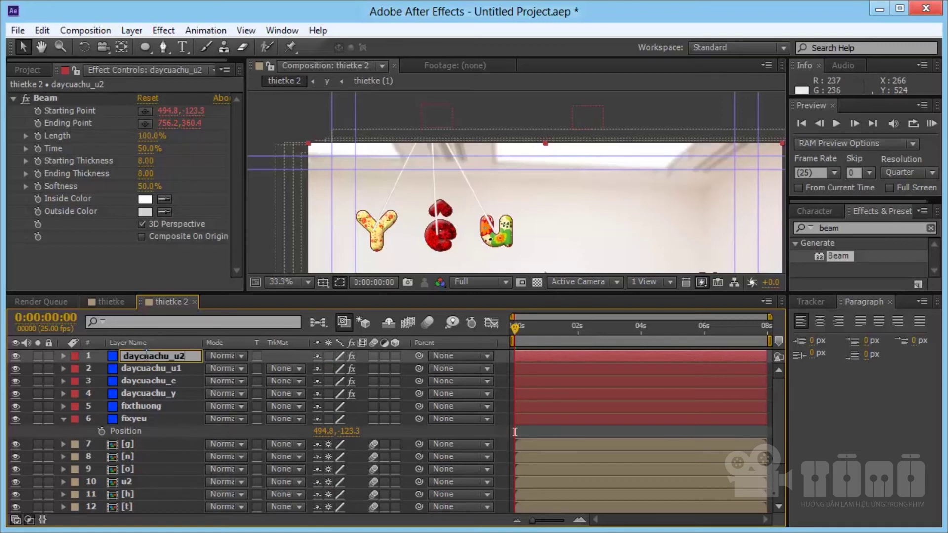
key(BackSpace)
key(BackSpace)
text(t)
key(Return)
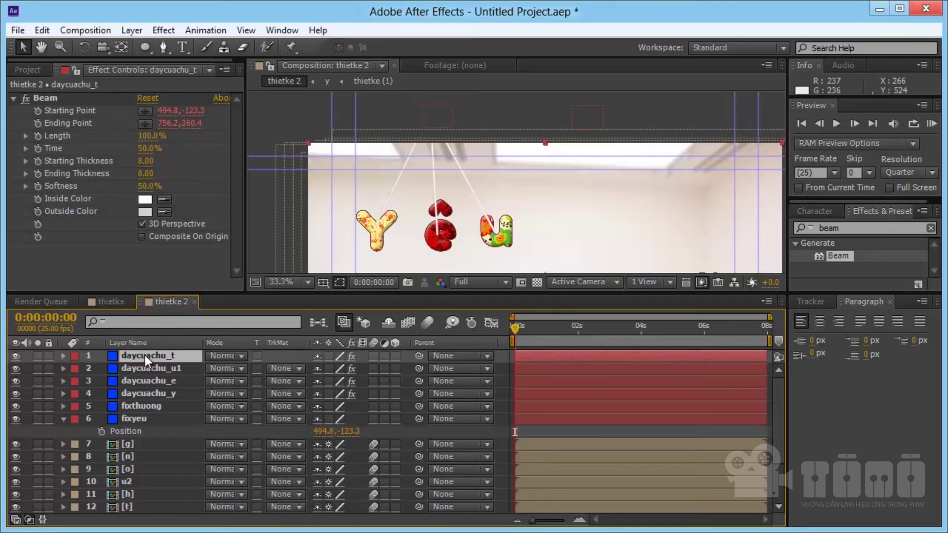
Change the Starting Point expression to reference the fixthuong layer
key(e)
key(e)
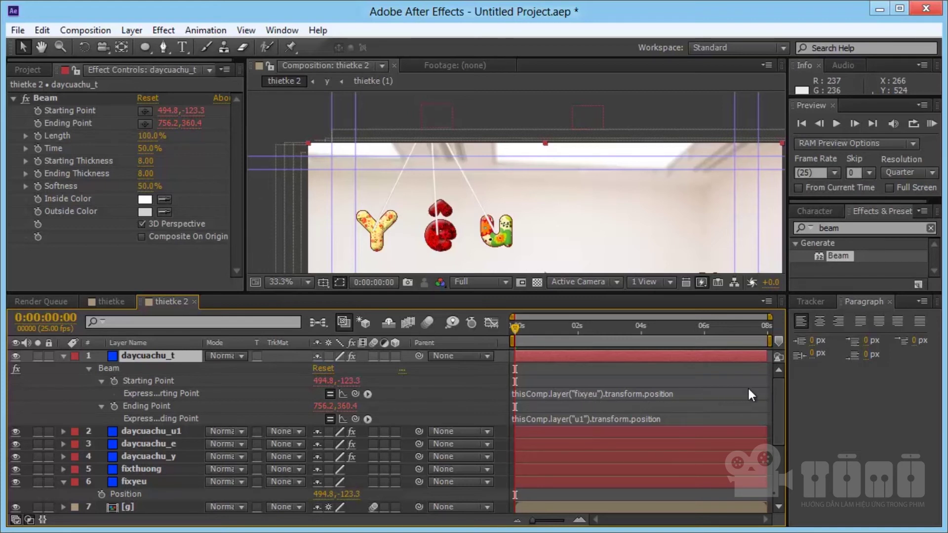
scroll(776, 390, down, 2)
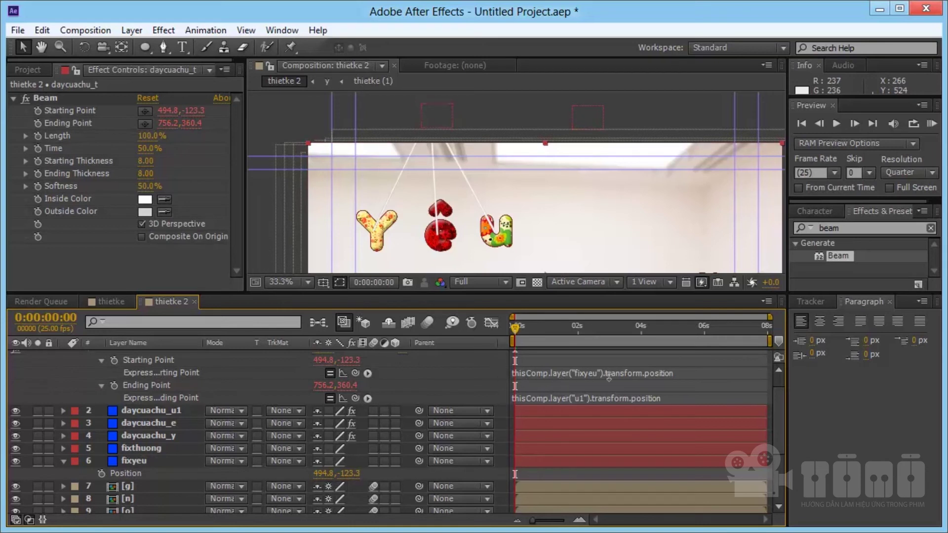
click(589, 374)
click(588, 374)
key(BackSpace)
key(BackSpace)
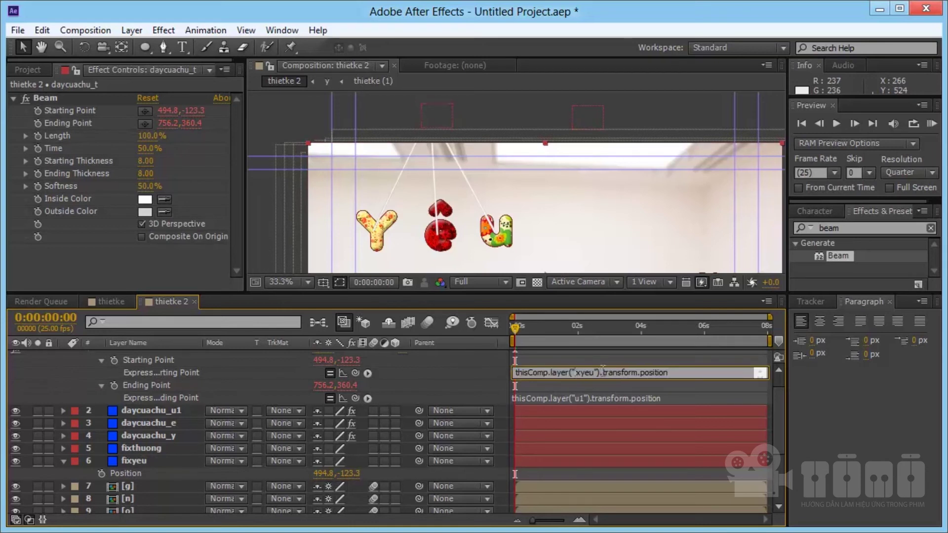
key(BackSpace)
key(BackSpace)
key(Delete)
key(Delete)
text(fit)
key(BackSpace)
text(xthuong)
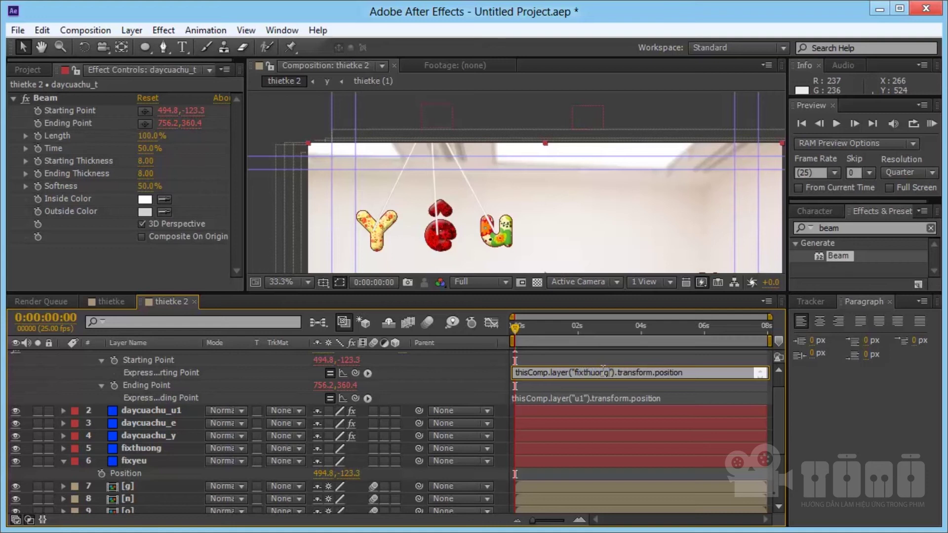
key(KP_Enter)
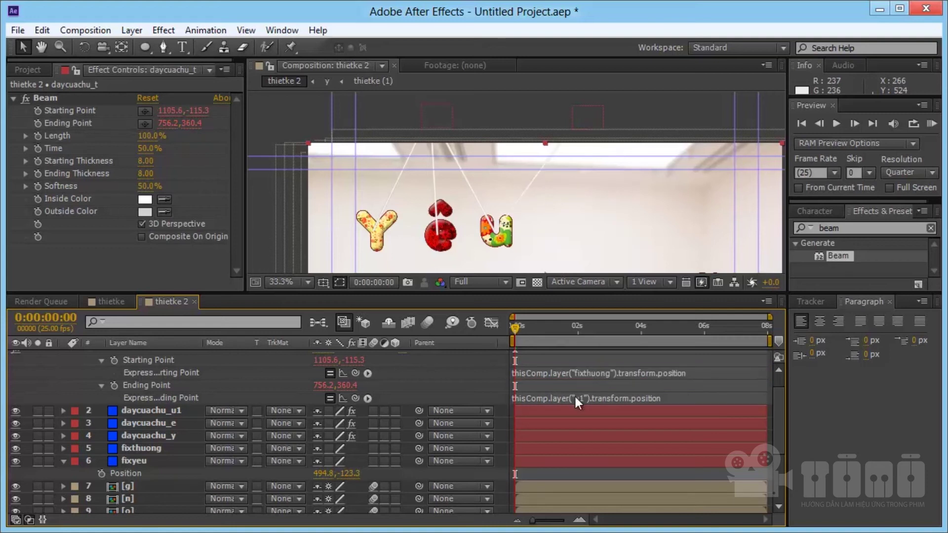
Change the Ending Point expression to reference the t layer
click(564, 398)
click(602, 399)
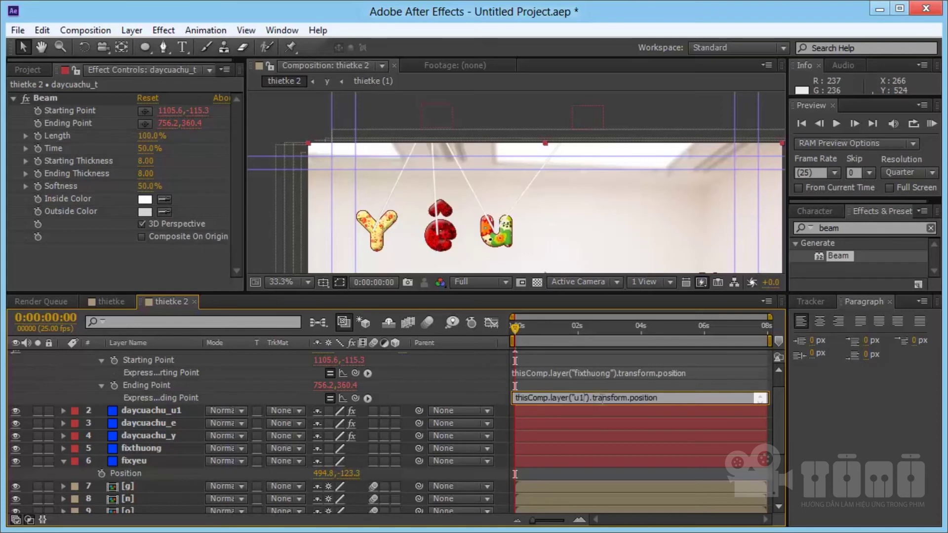
key(BackSpace)
key(BackSpace)
text(t)
key(KP_Enter)
scroll(485, 147, down, 1)
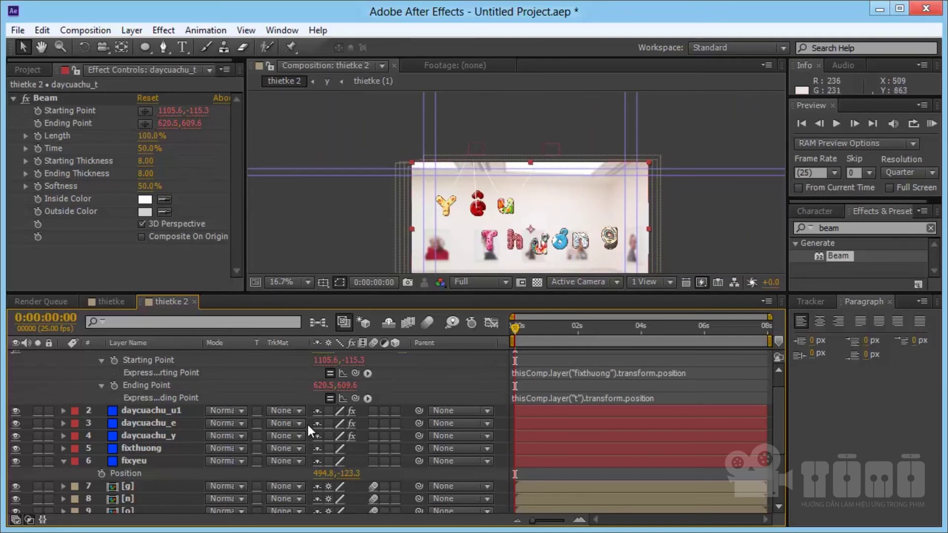
Duplicate daycuachu_t as daycuachu_h with its Ending Point expression targeting layer h
scroll(222, 390, up, 1)
key(ctrl+d)
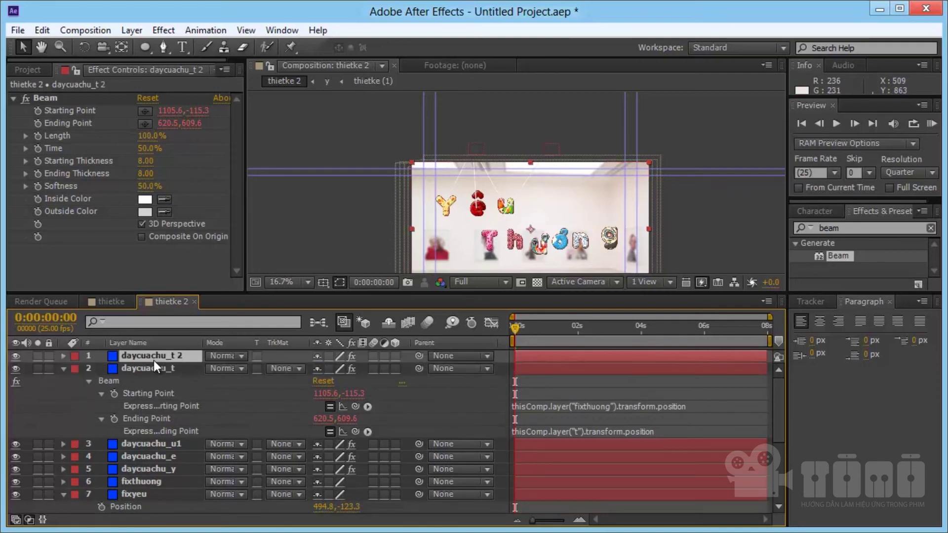
key(Return)
key(End)
key(BackSpace)
key(BackSpace)
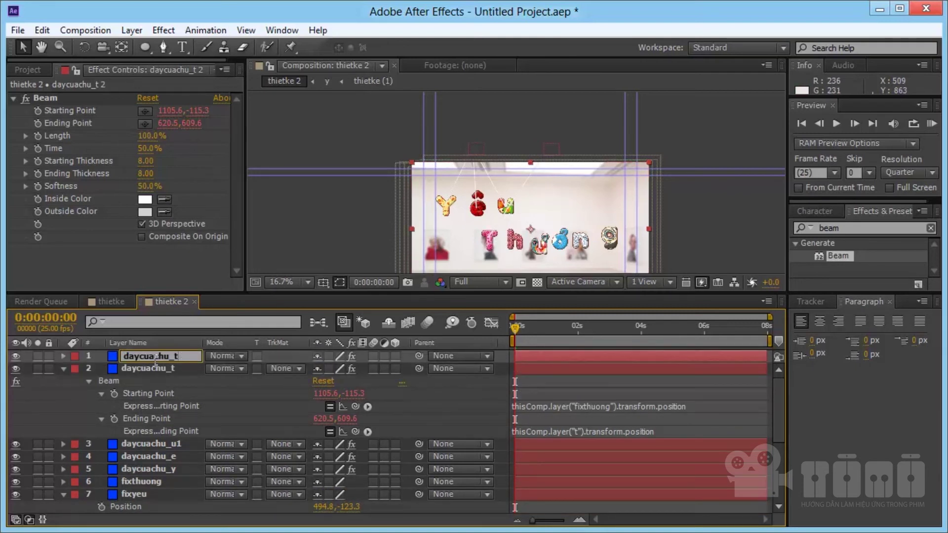
key(BackSpace)
text(h)
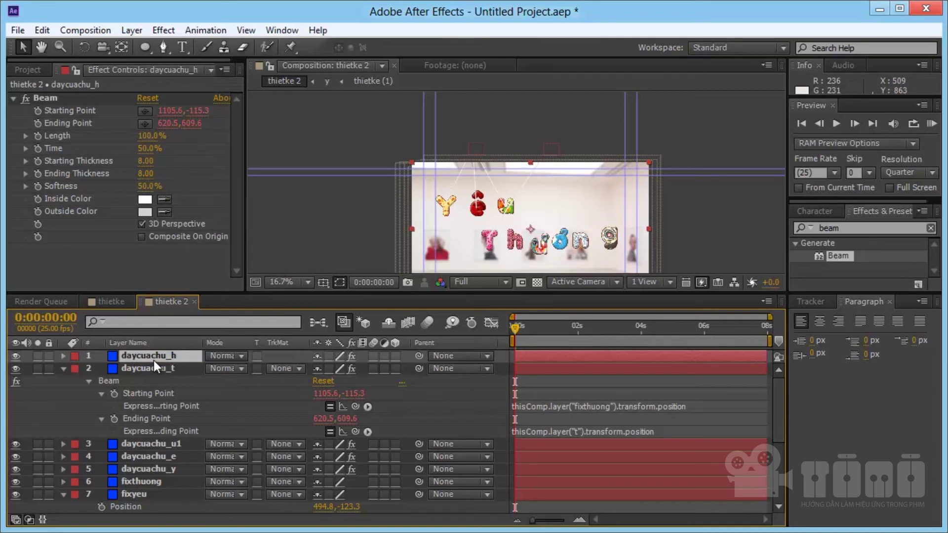
key(e)
key(e)
click(638, 412)
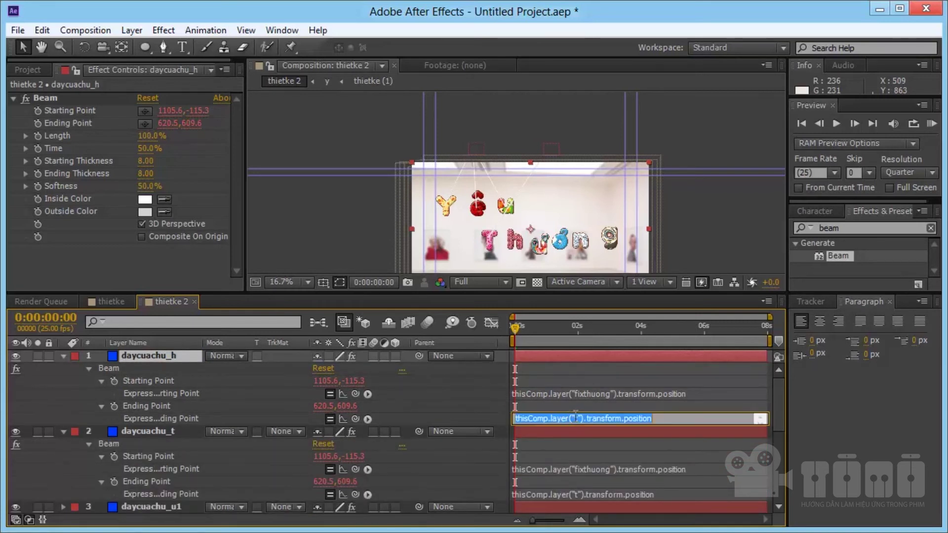
key(BackSpace)
text(h)
key(KP_Enter)
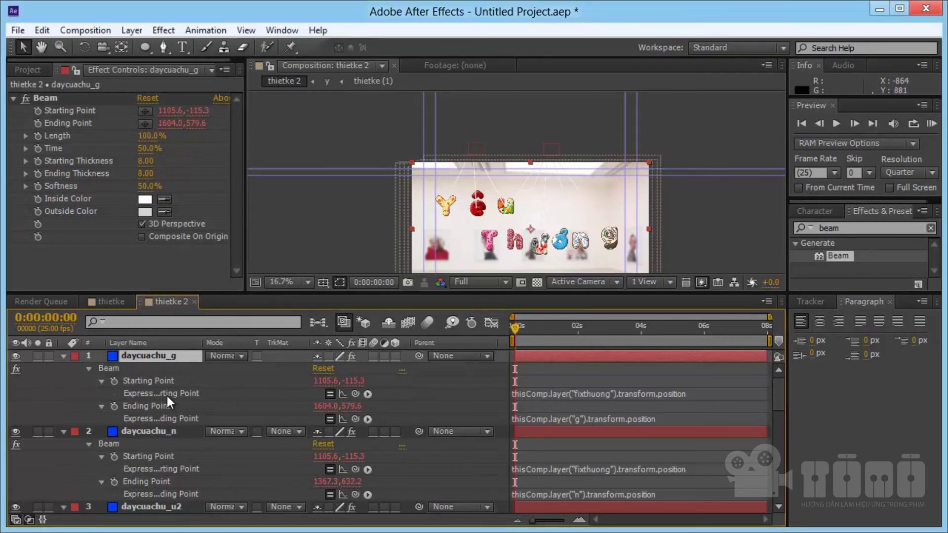
Select the beam layers in the timeline starting from daycuachu_t
scroll(167, 396, down, 2)
scroll(167, 396, down, 3)
scroll(167, 396, down, 2)
scroll(167, 396, down, 3)
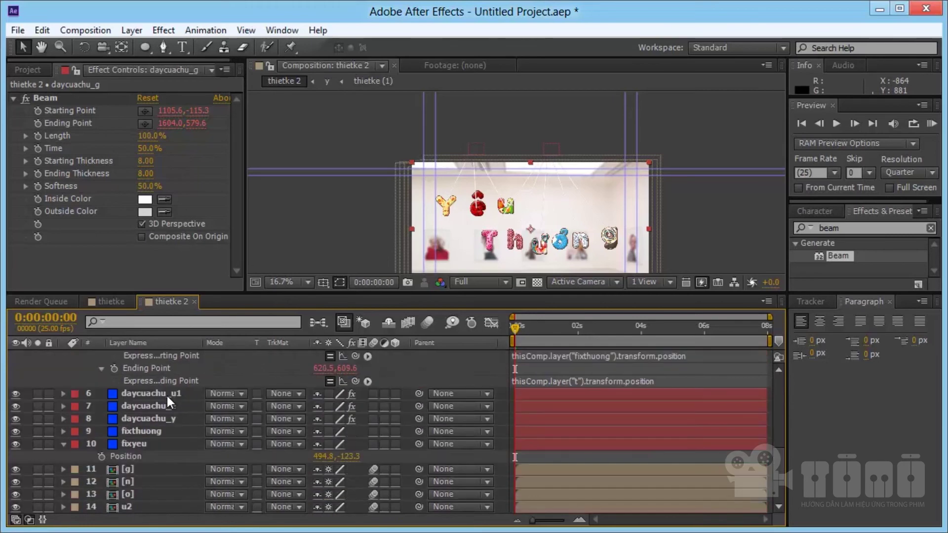
scroll(161, 387, up, 3)
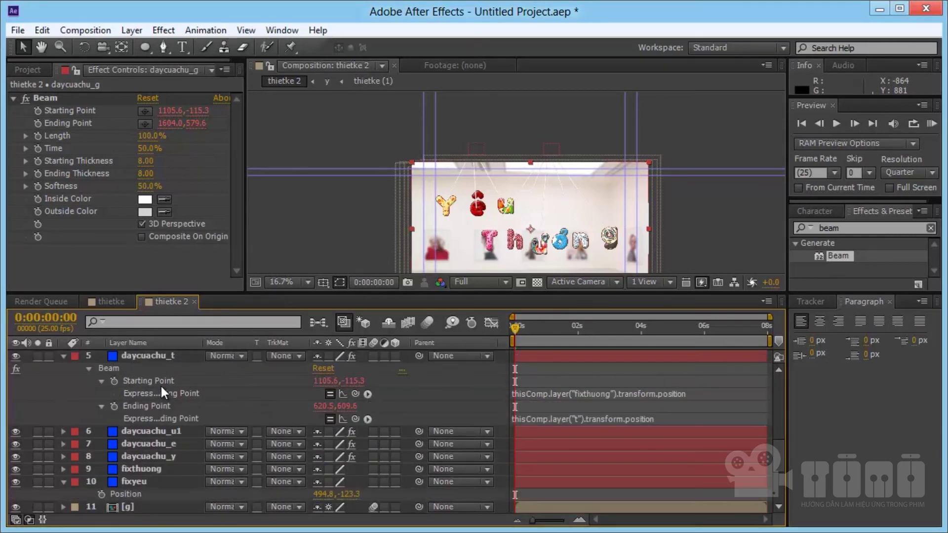
click(141, 356)
click(66, 357)
Move the selected daycuachu beam layers down to sit just above Background
scroll(159, 383, up, 3)
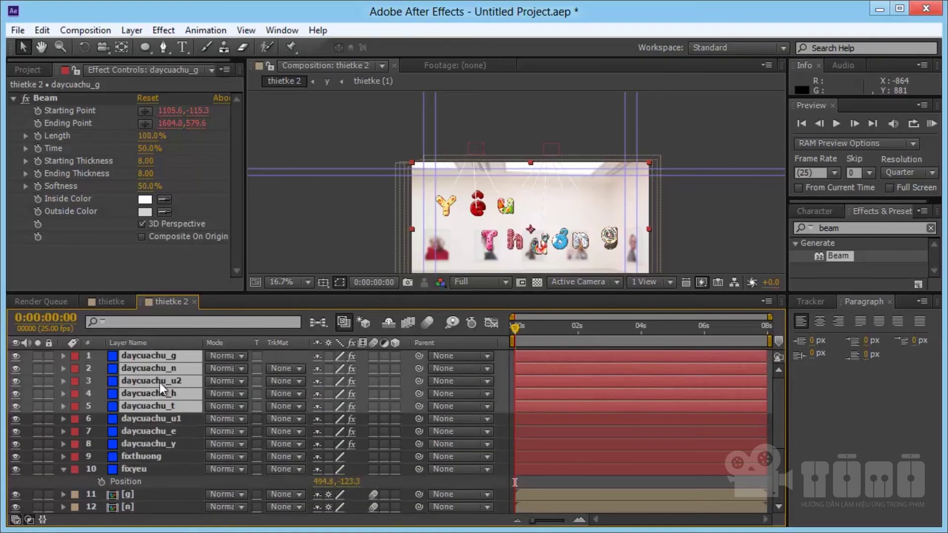
click(150, 446)
shift+click(154, 356)
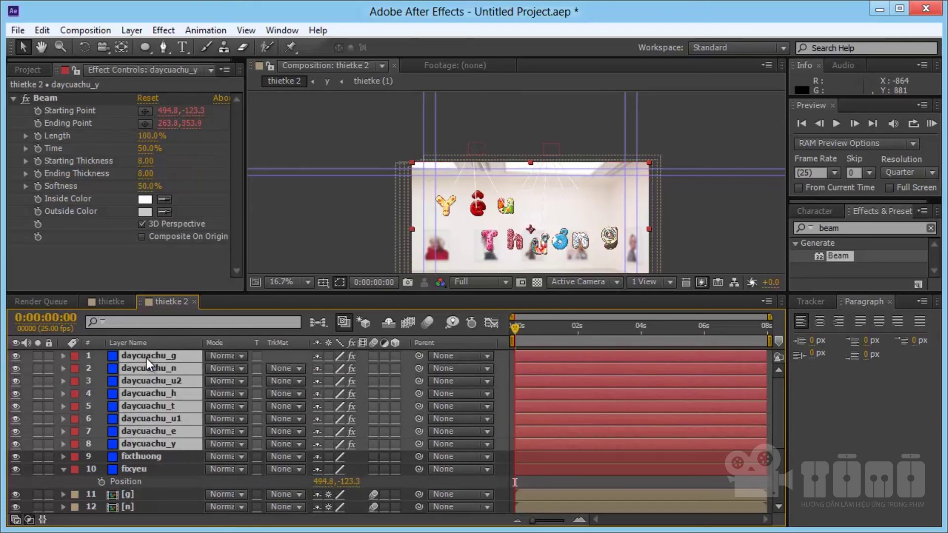
drag(146, 358, 143, 497)
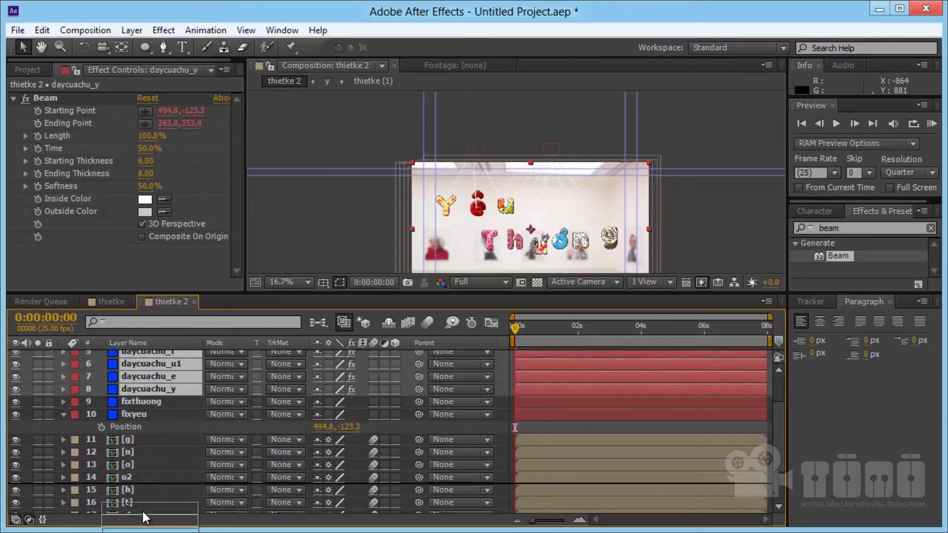
drag(143, 499, 143, 497)
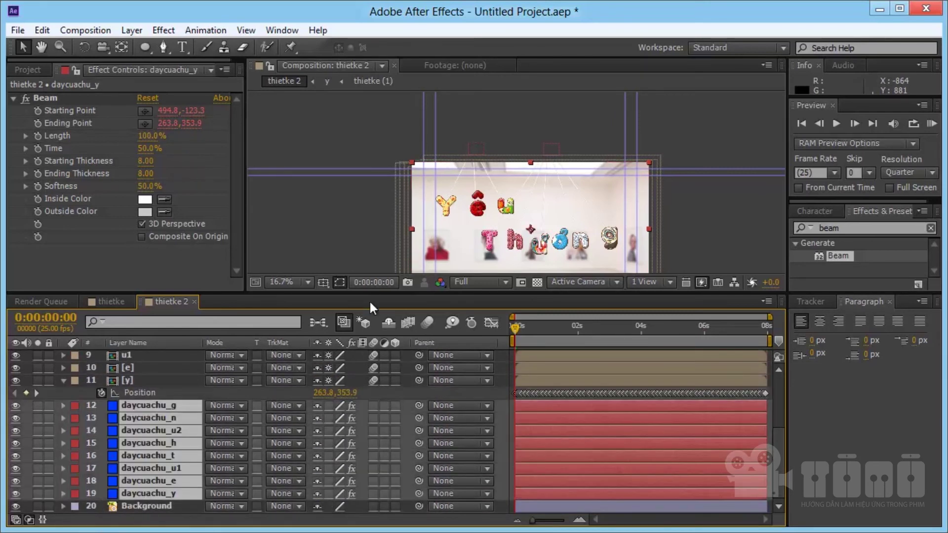
Scrub to a later frame to check the ropes, return to the start, and select fixthuong
drag(527, 327, 710, 327)
drag(568, 327, 499, 324)
scroll(135, 415, up, 5)
click(154, 356)
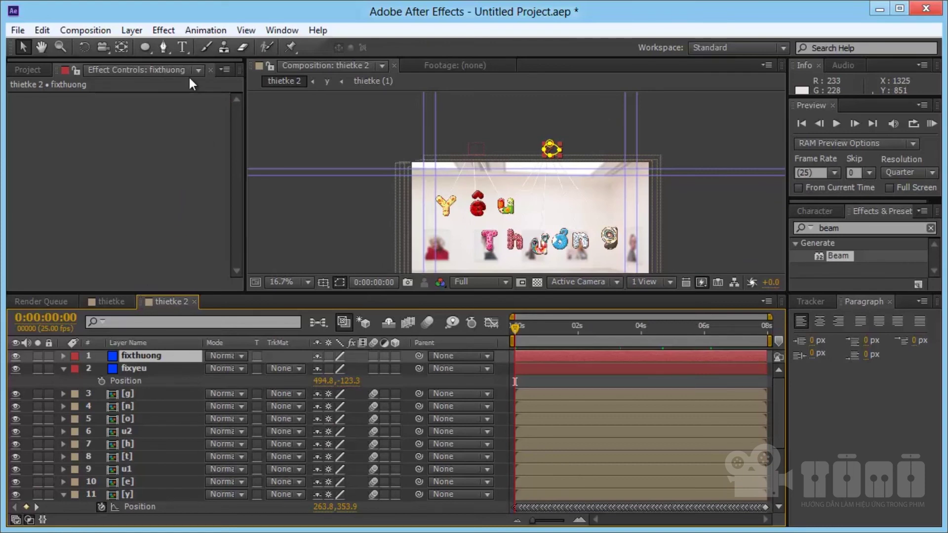
Add a new adjustment layer and apply the Curves effect, found by searching 'curv'
click(138, 29)
mouse_move(153, 47)
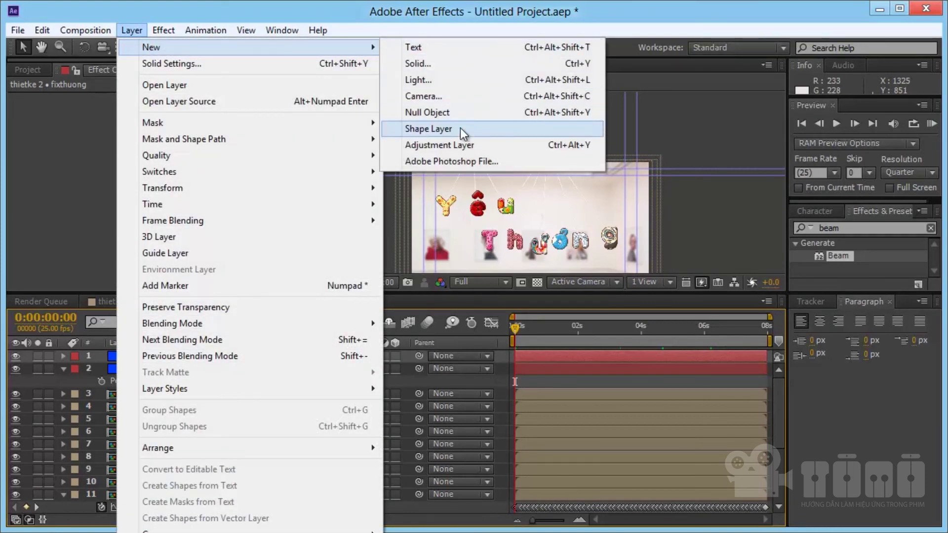
click(441, 148)
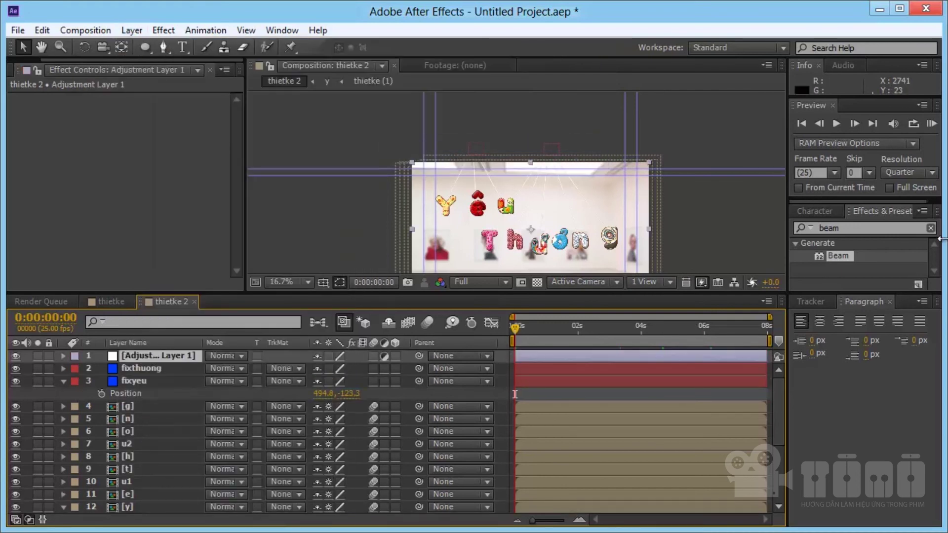
click(931, 228)
click(895, 228)
text(cu)
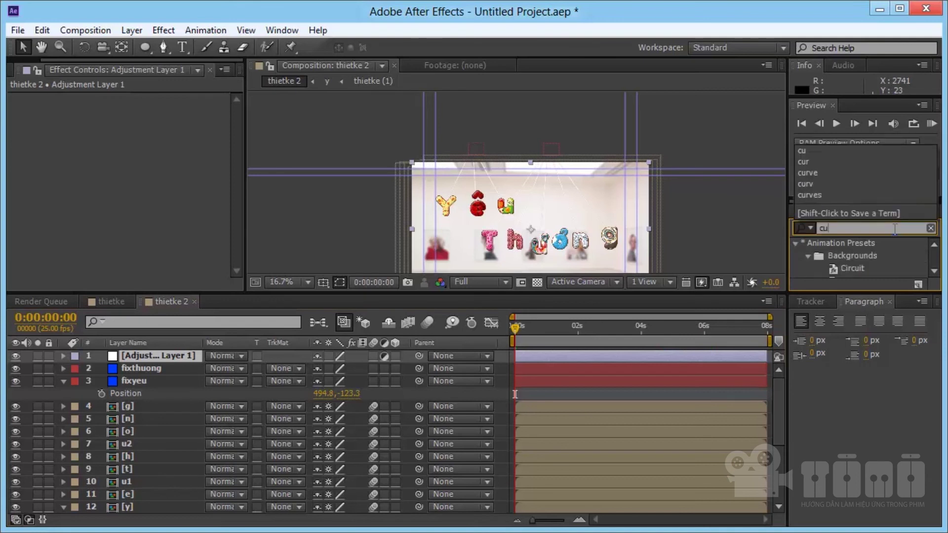
text(rv)
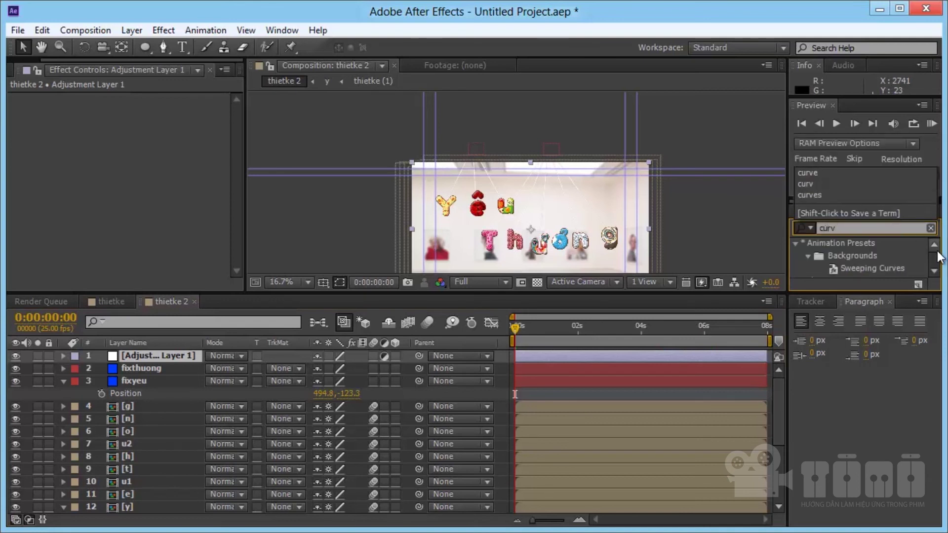
click(934, 270)
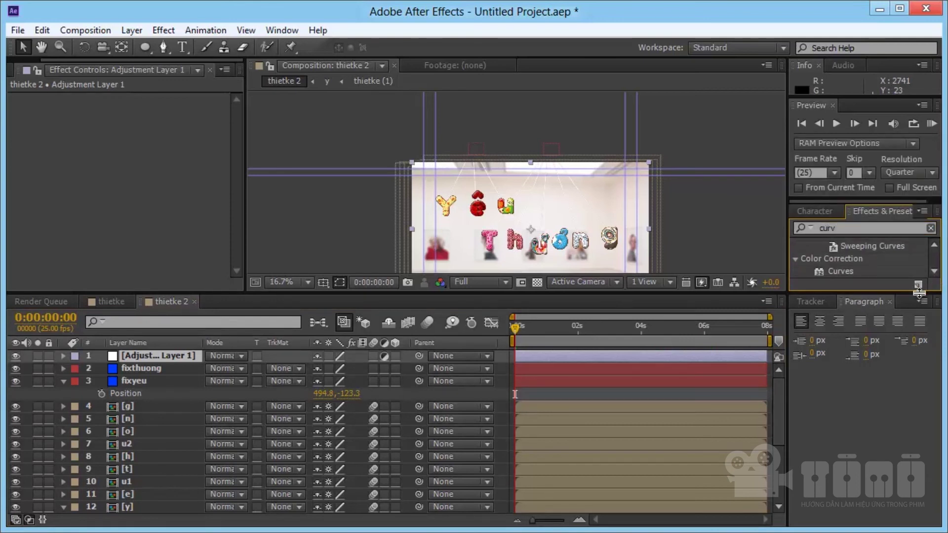
drag(919, 292, 918, 358)
click(842, 295)
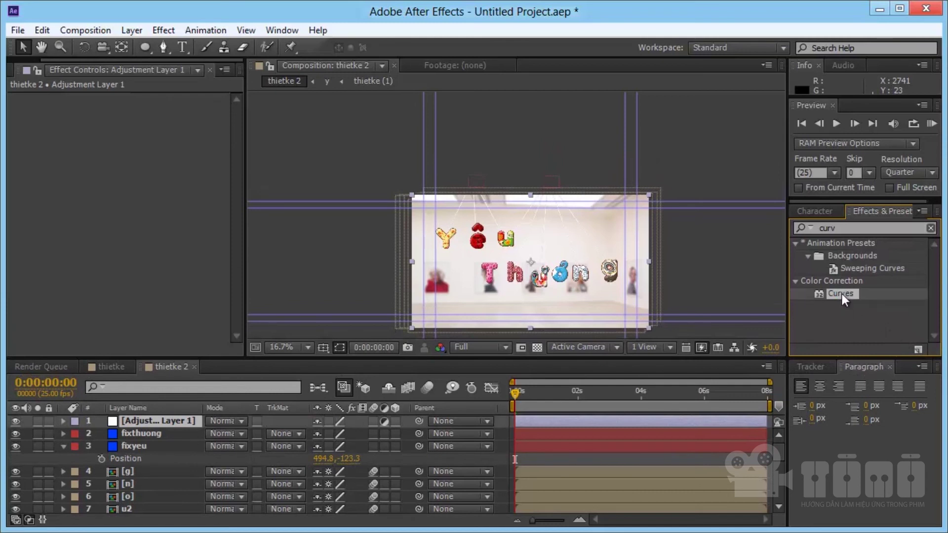
drag(843, 299, 147, 246)
Raise the Red channel curve and slightly reshape the Green curve for a pink tint
click(178, 111)
click(180, 139)
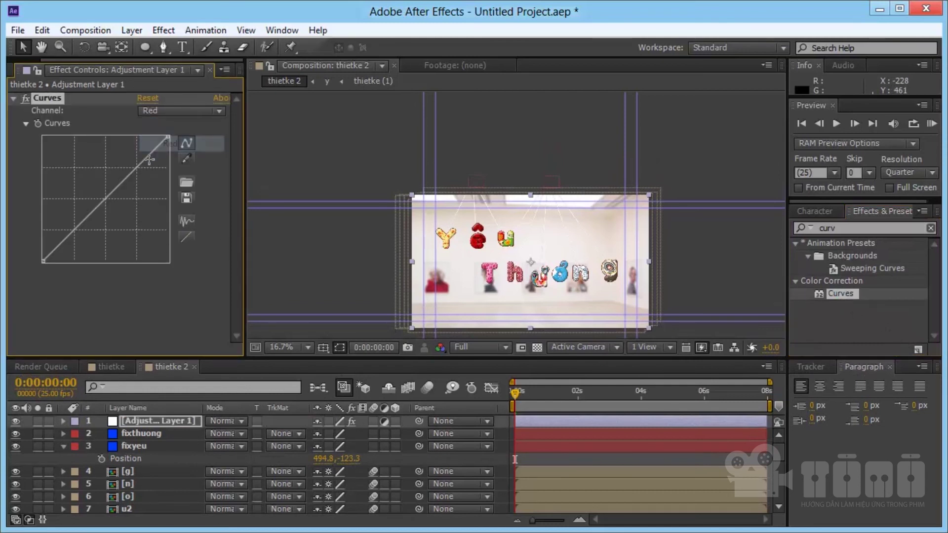
drag(134, 172, 127, 165)
click(180, 112)
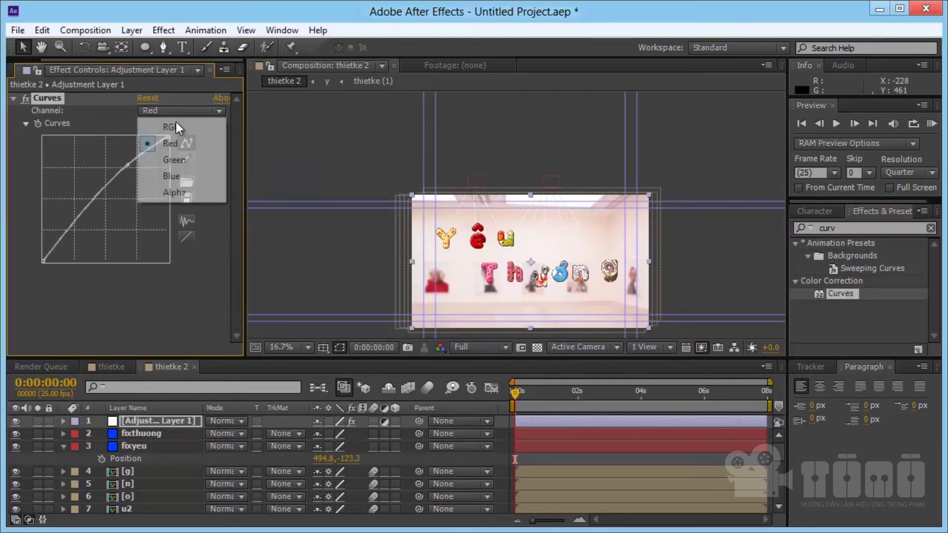
click(170, 159)
drag(111, 201, 114, 205)
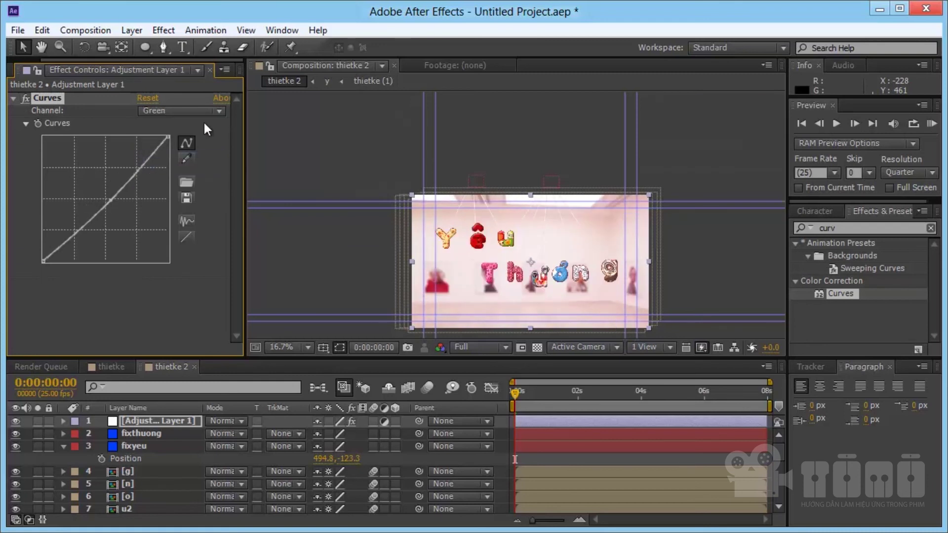
drag(138, 166, 140, 166)
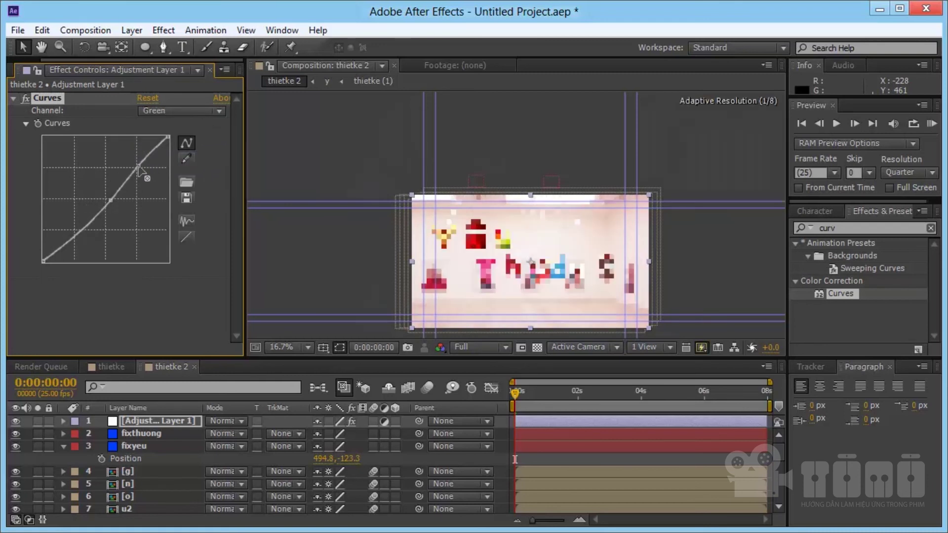
click(166, 112)
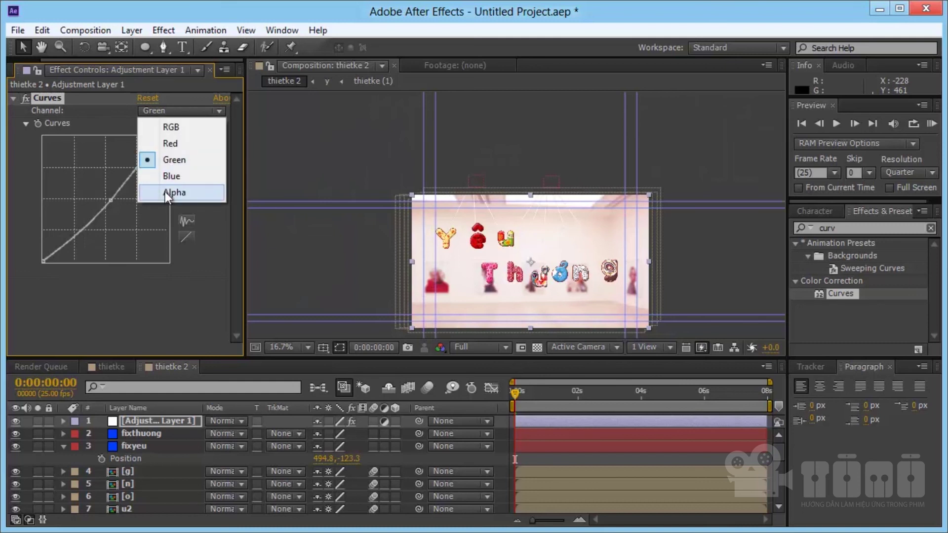
click(168, 178)
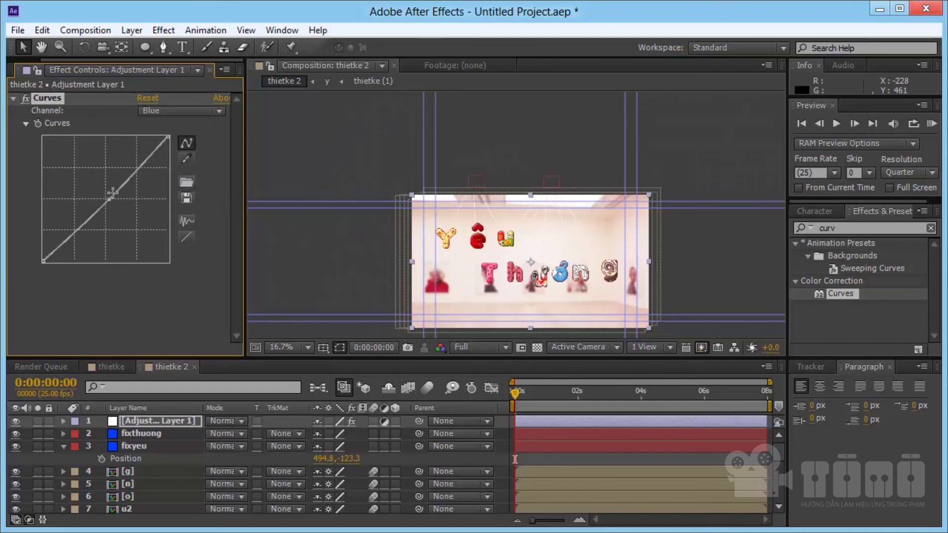
click(135, 422)
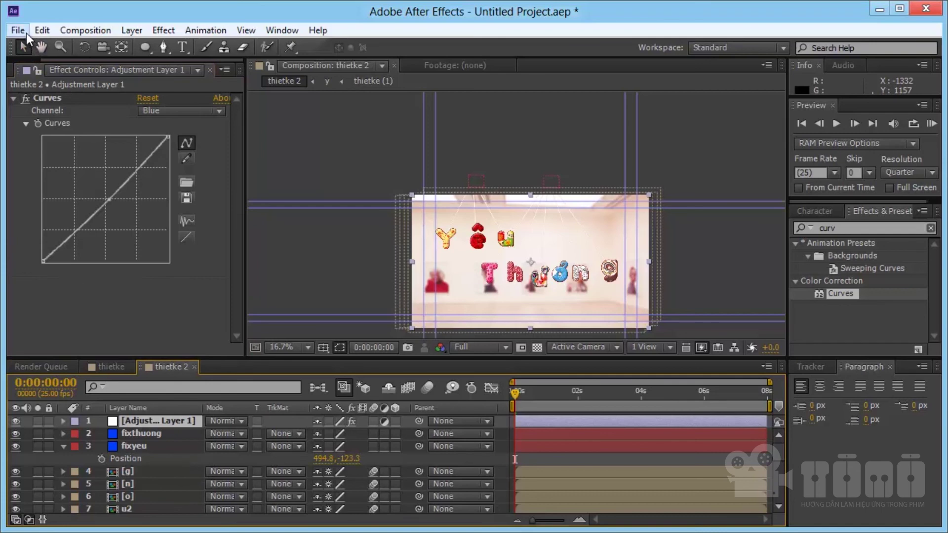
Import ies.jpg into the project and place it in the composition as a layer
click(13, 73)
double_click(73, 268)
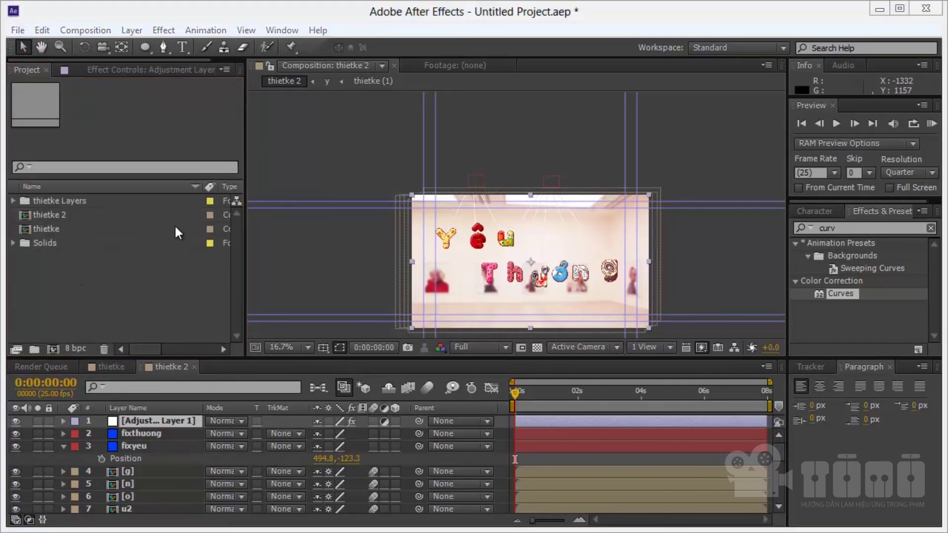
click(373, 151)
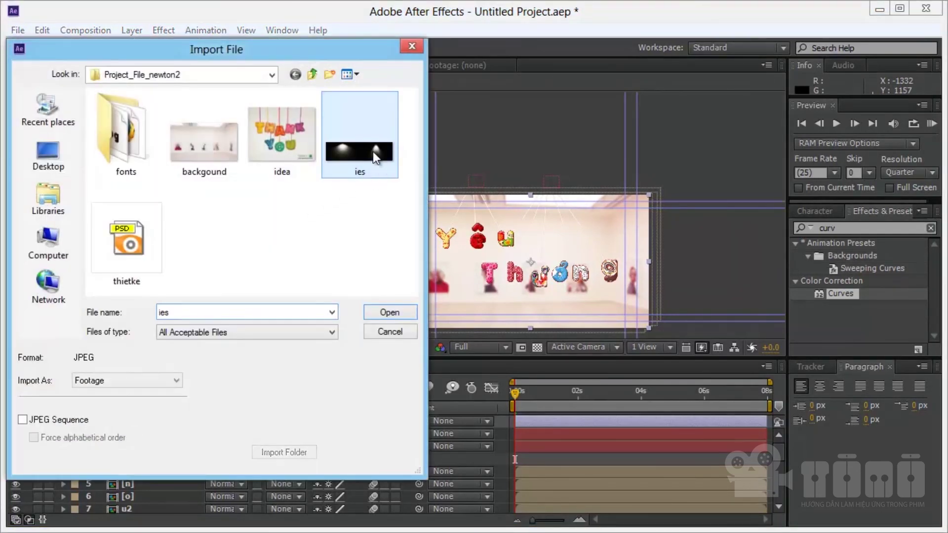
click(398, 317)
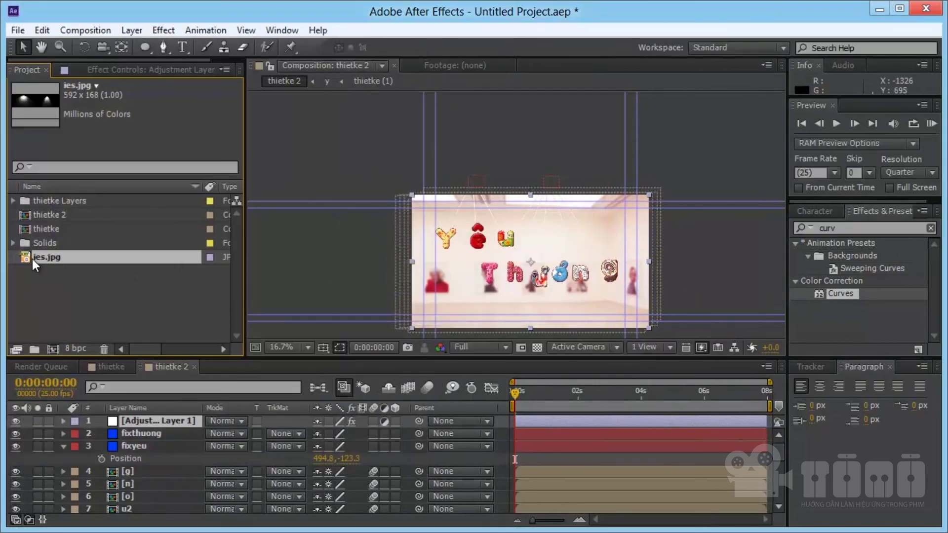
drag(31, 259, 73, 259)
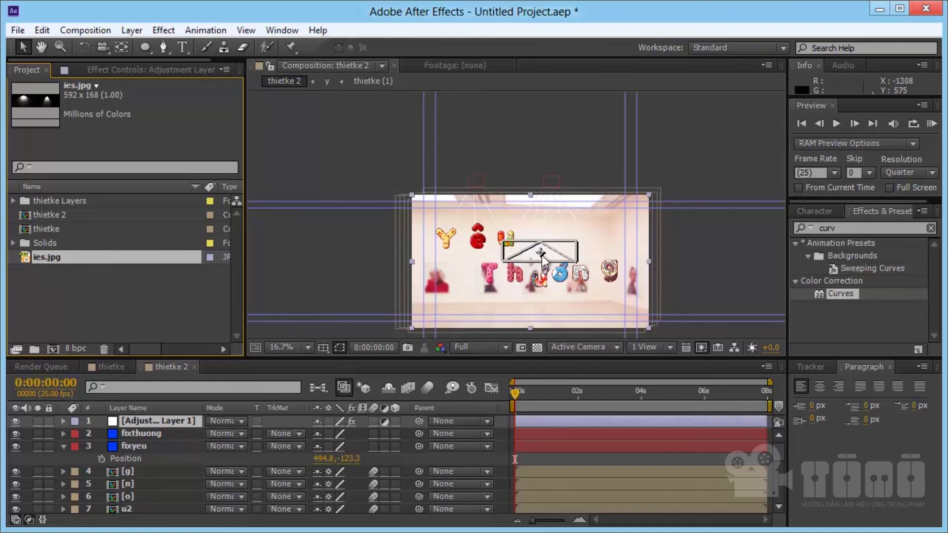
drag(49, 259, 540, 252)
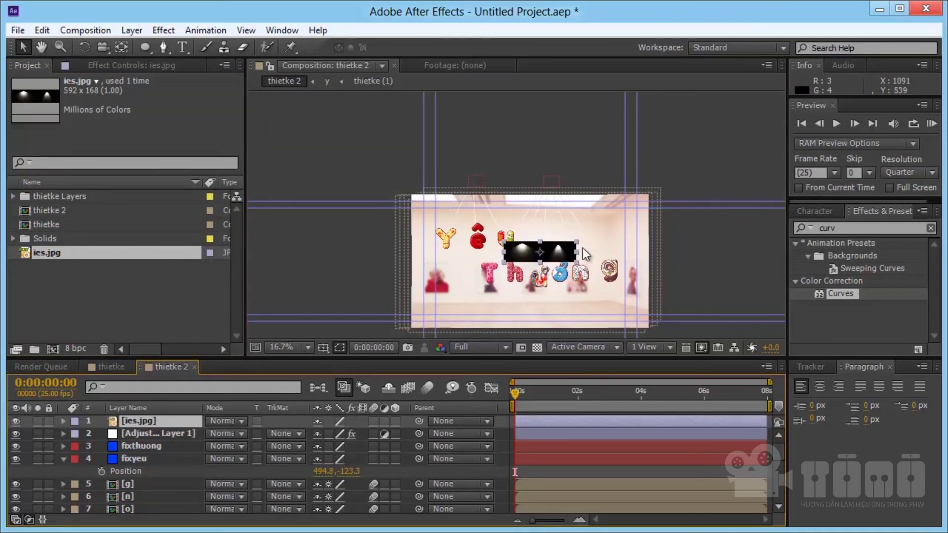
Scale the spotlight layer to 236%, move it up above the letters, and set it to Screen mode
key(s)
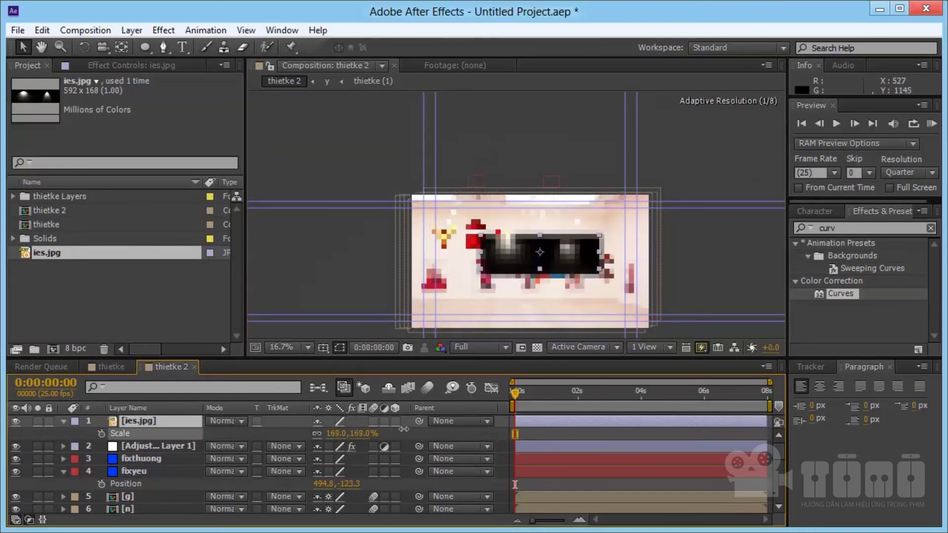
drag(338, 435, 425, 434)
drag(528, 245, 521, 204)
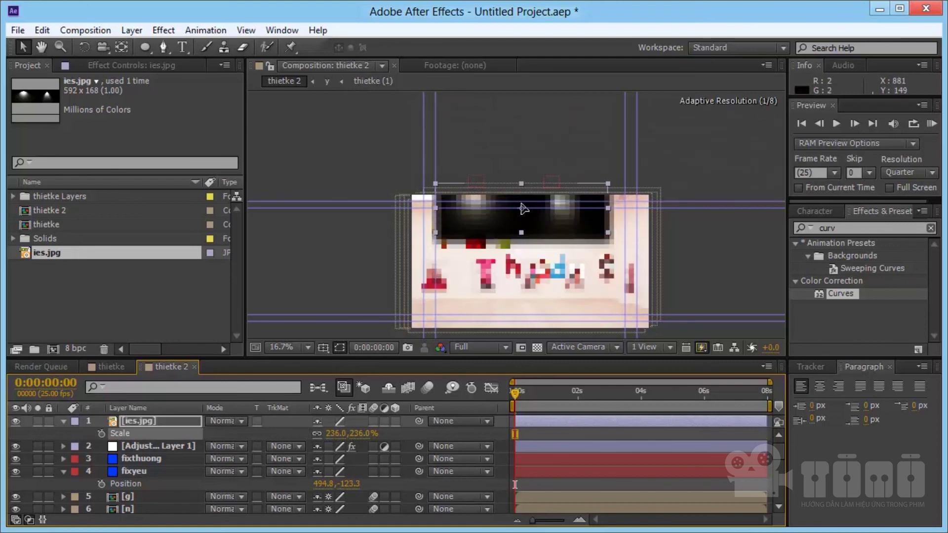
click(232, 421)
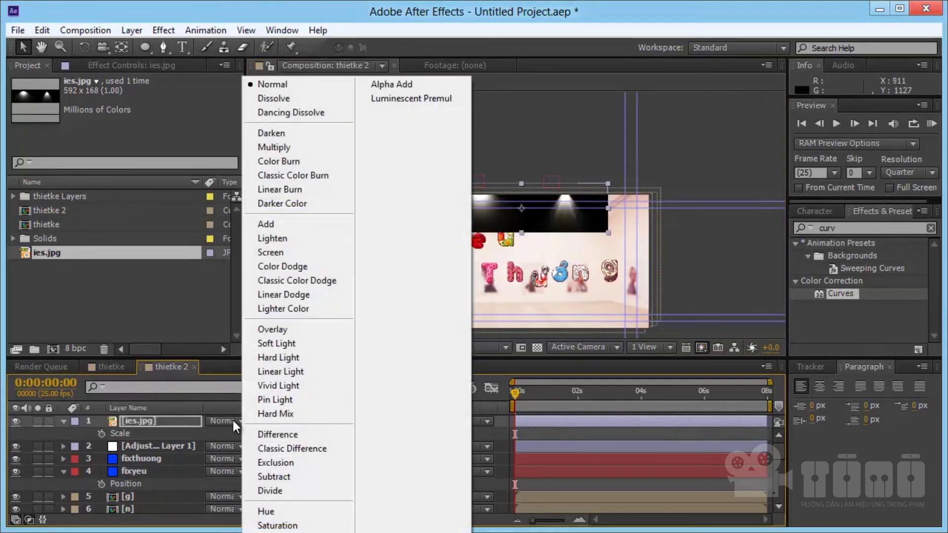
click(304, 252)
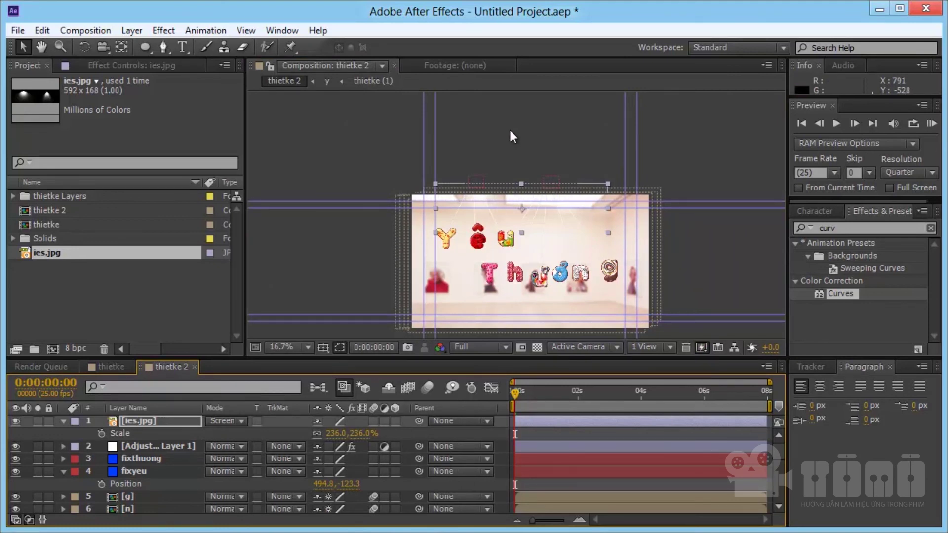
key(shift+Left)
key(shift+Left)
key(shift+Left)
key(shift+Left)
key(shift+Left)
key(shift+Left)
key(period)
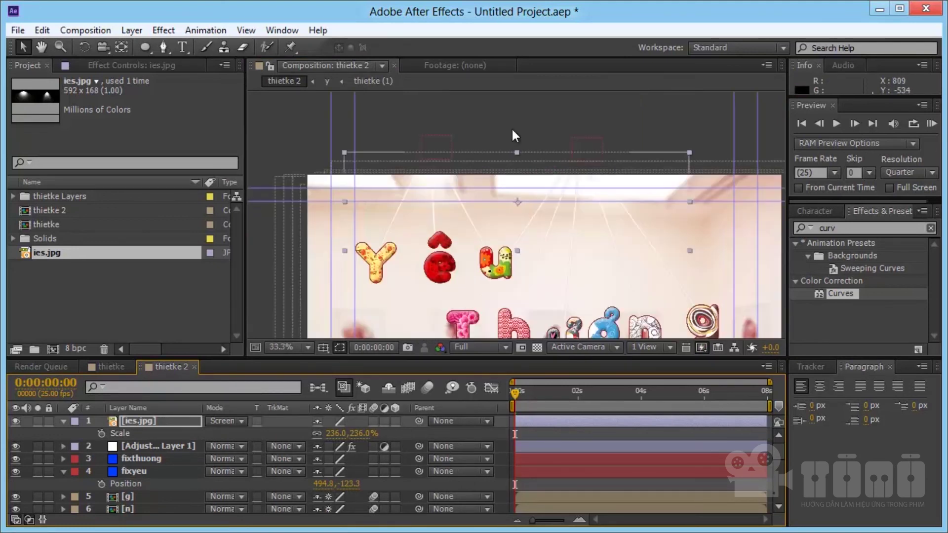
key(h)
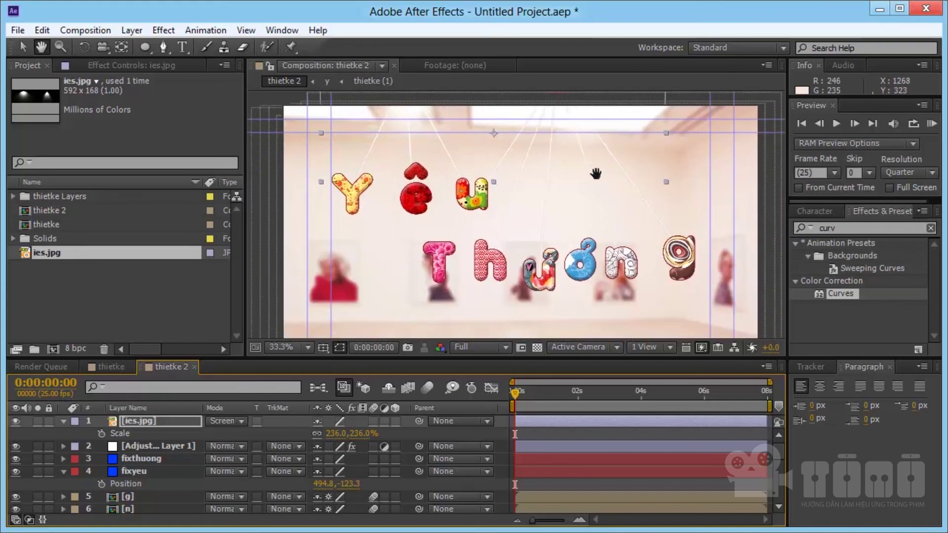
drag(621, 254, 598, 165)
click(23, 46)
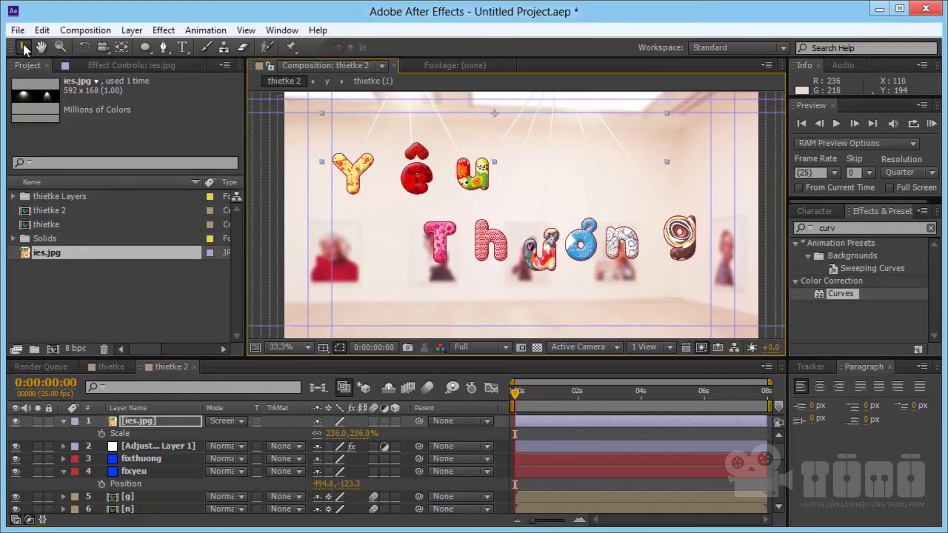
Add thietke 2 to the Render Queue with H.264 output and render it to thietke 2.mp4
click(19, 31)
mouse_move(46, 256)
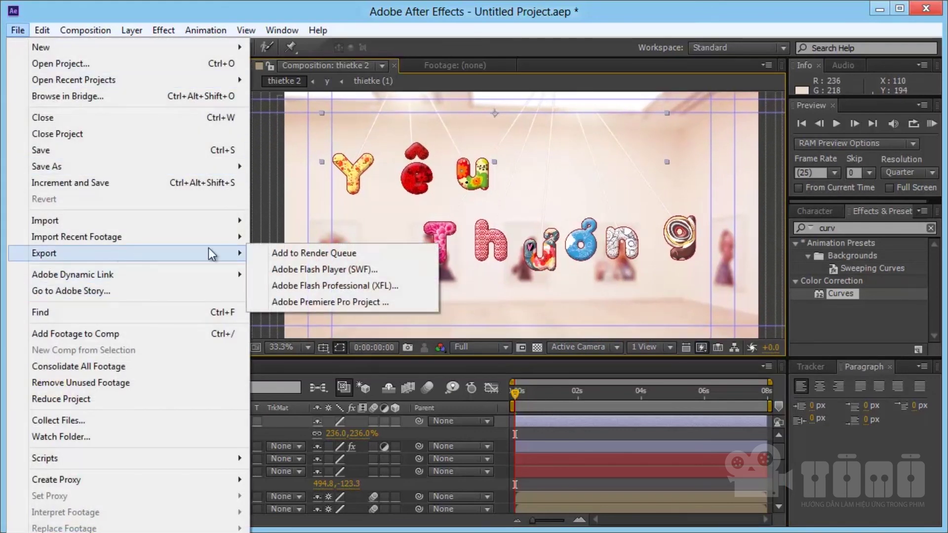
click(265, 255)
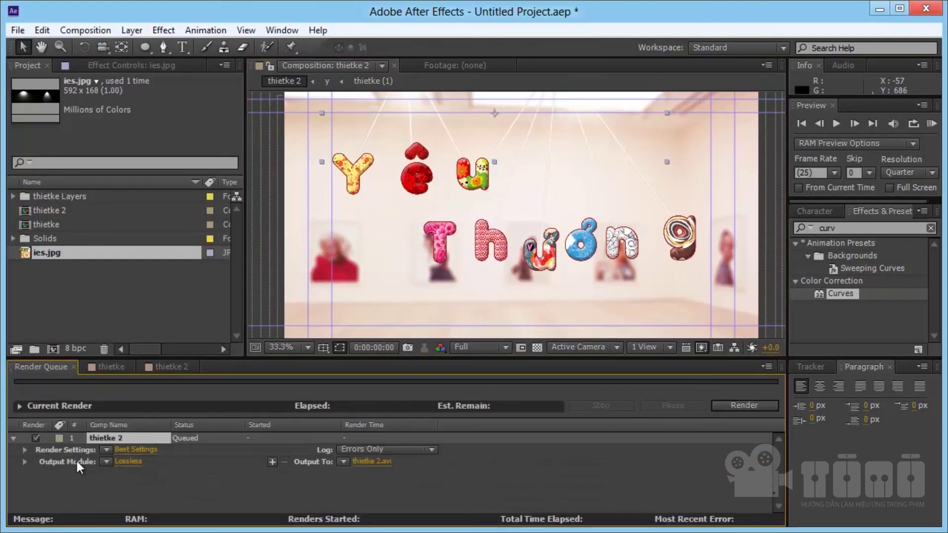
click(105, 463)
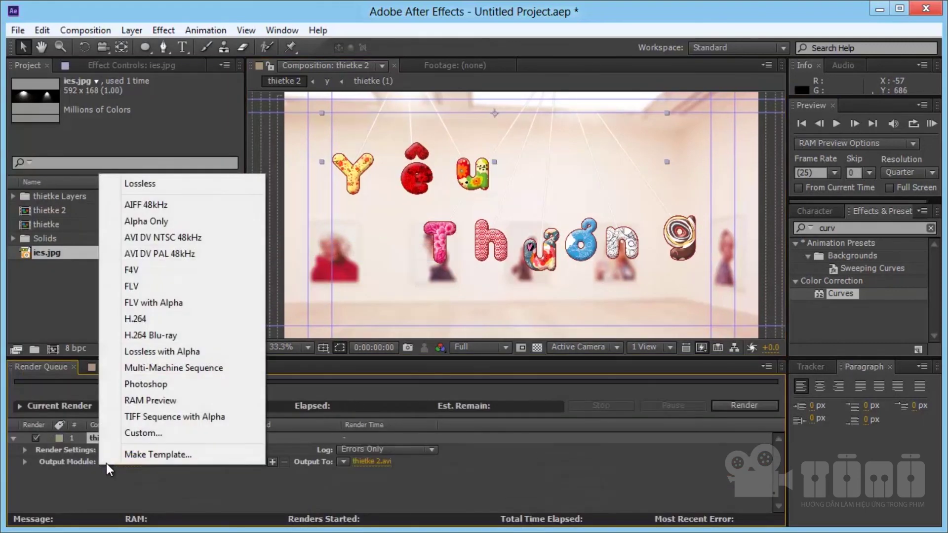
click(186, 319)
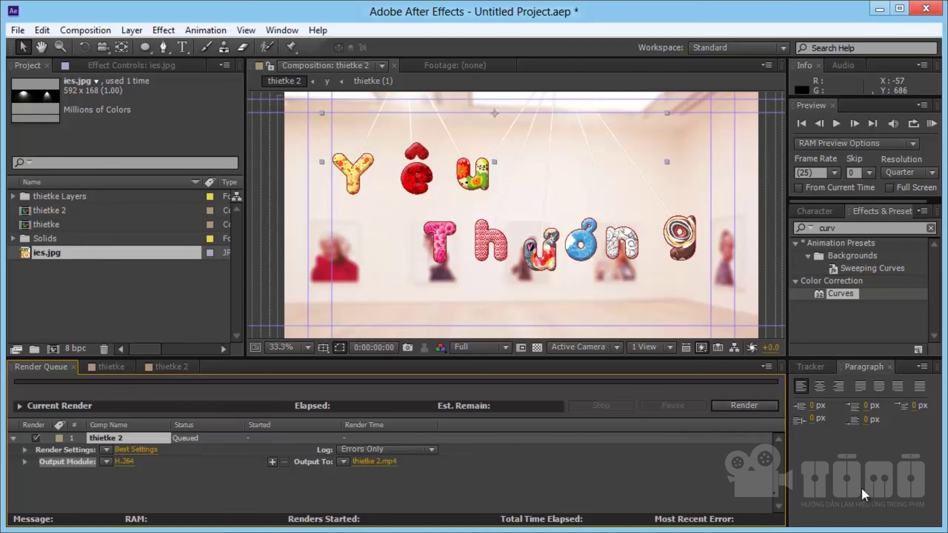
click(755, 402)
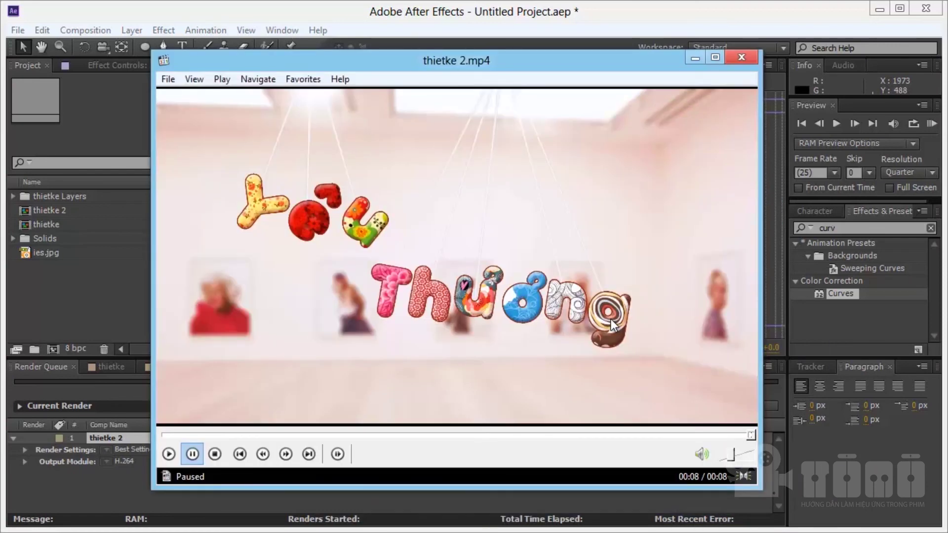
Play thietke 2.mp4 from the start in Media Player Classic
click(611, 320)
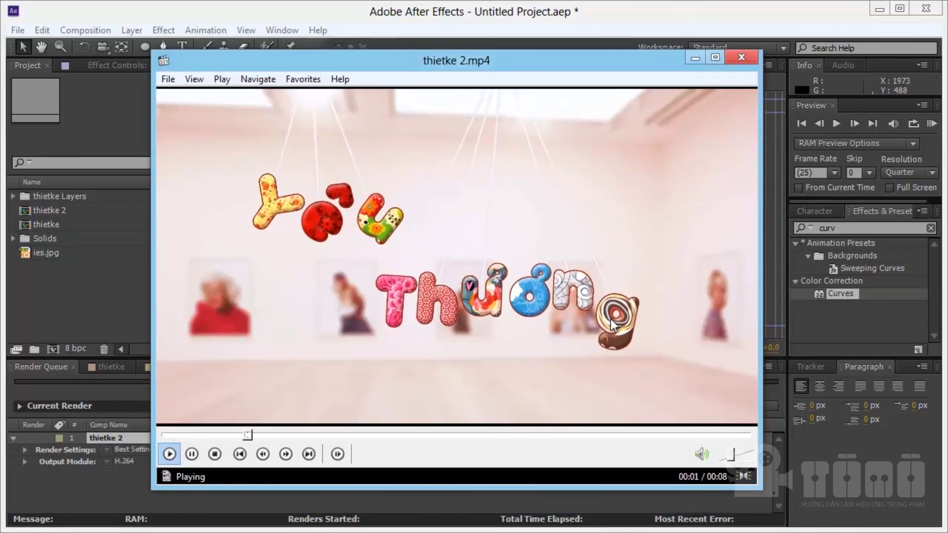